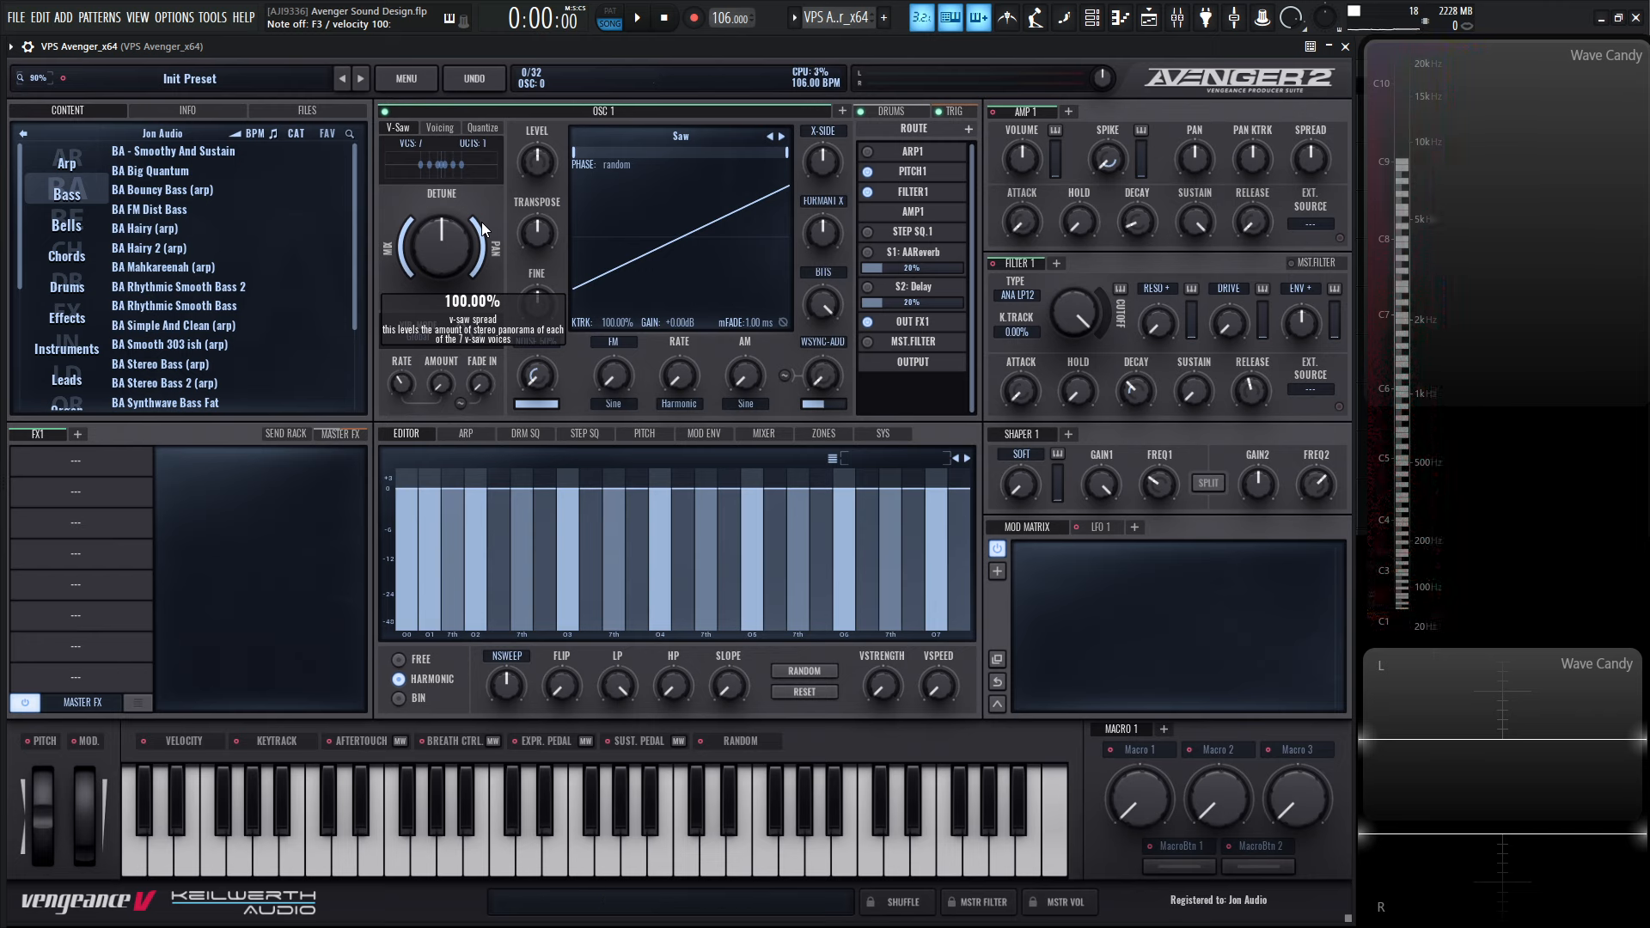
Lower the saw oscillator's detune slightly below its midpoint and enable arpeggiator ARP 1
{"action": "left_click_drag", "start_coordinate": [481, 222], "coordinate": [446, 255]}
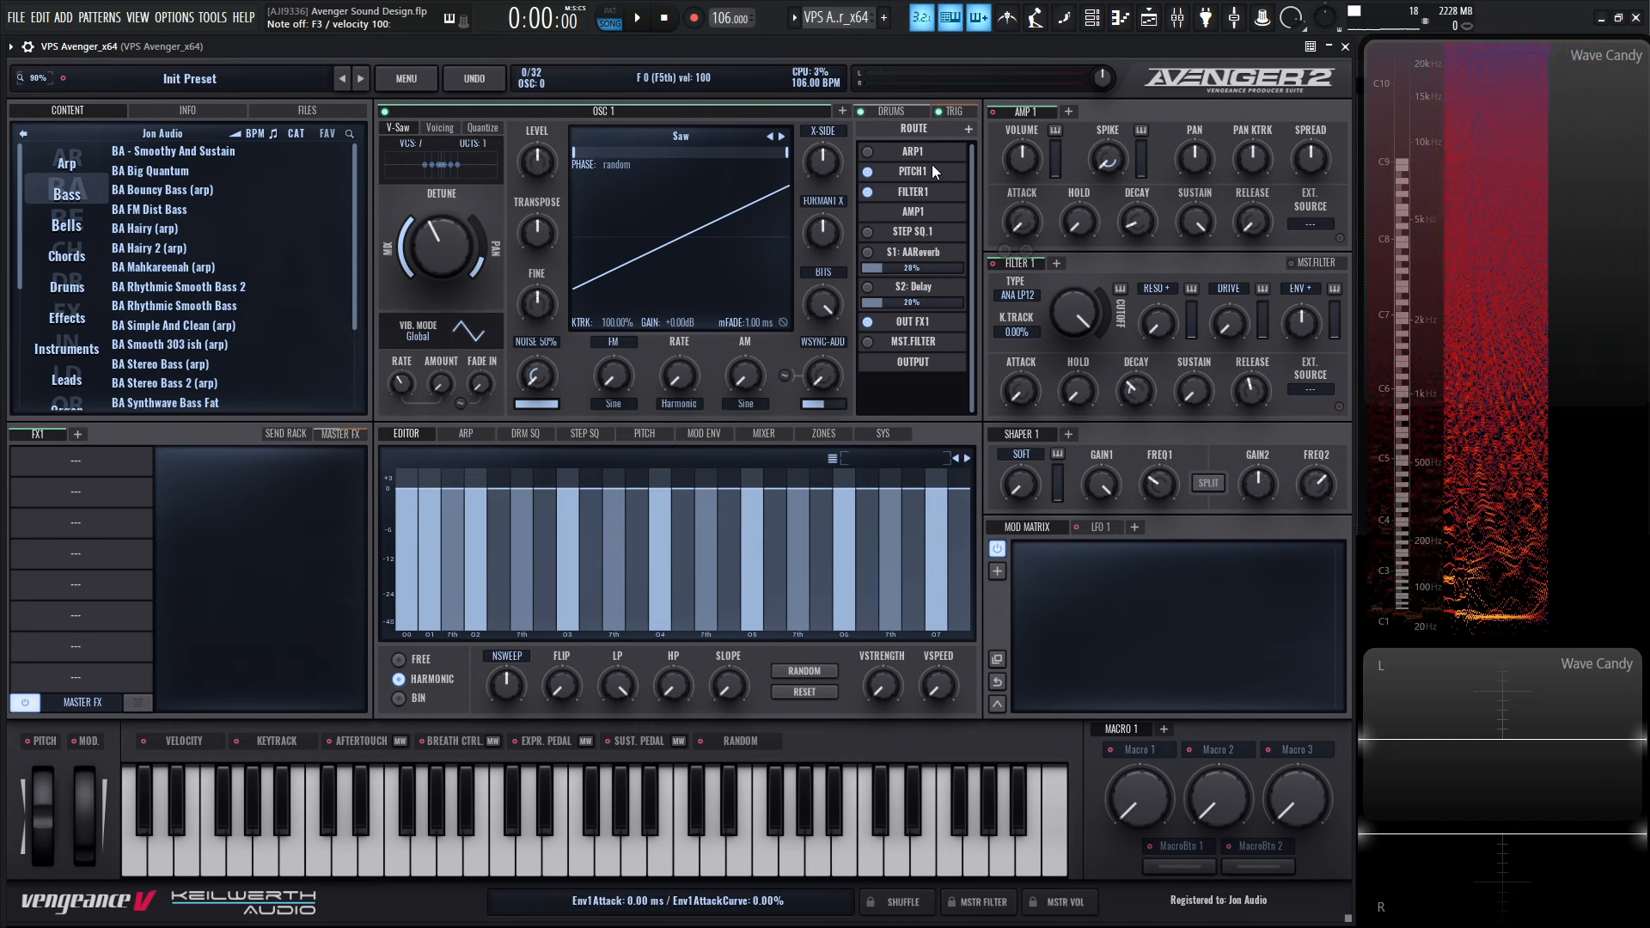
{"action": "left_click", "coordinate": [490, 437]}
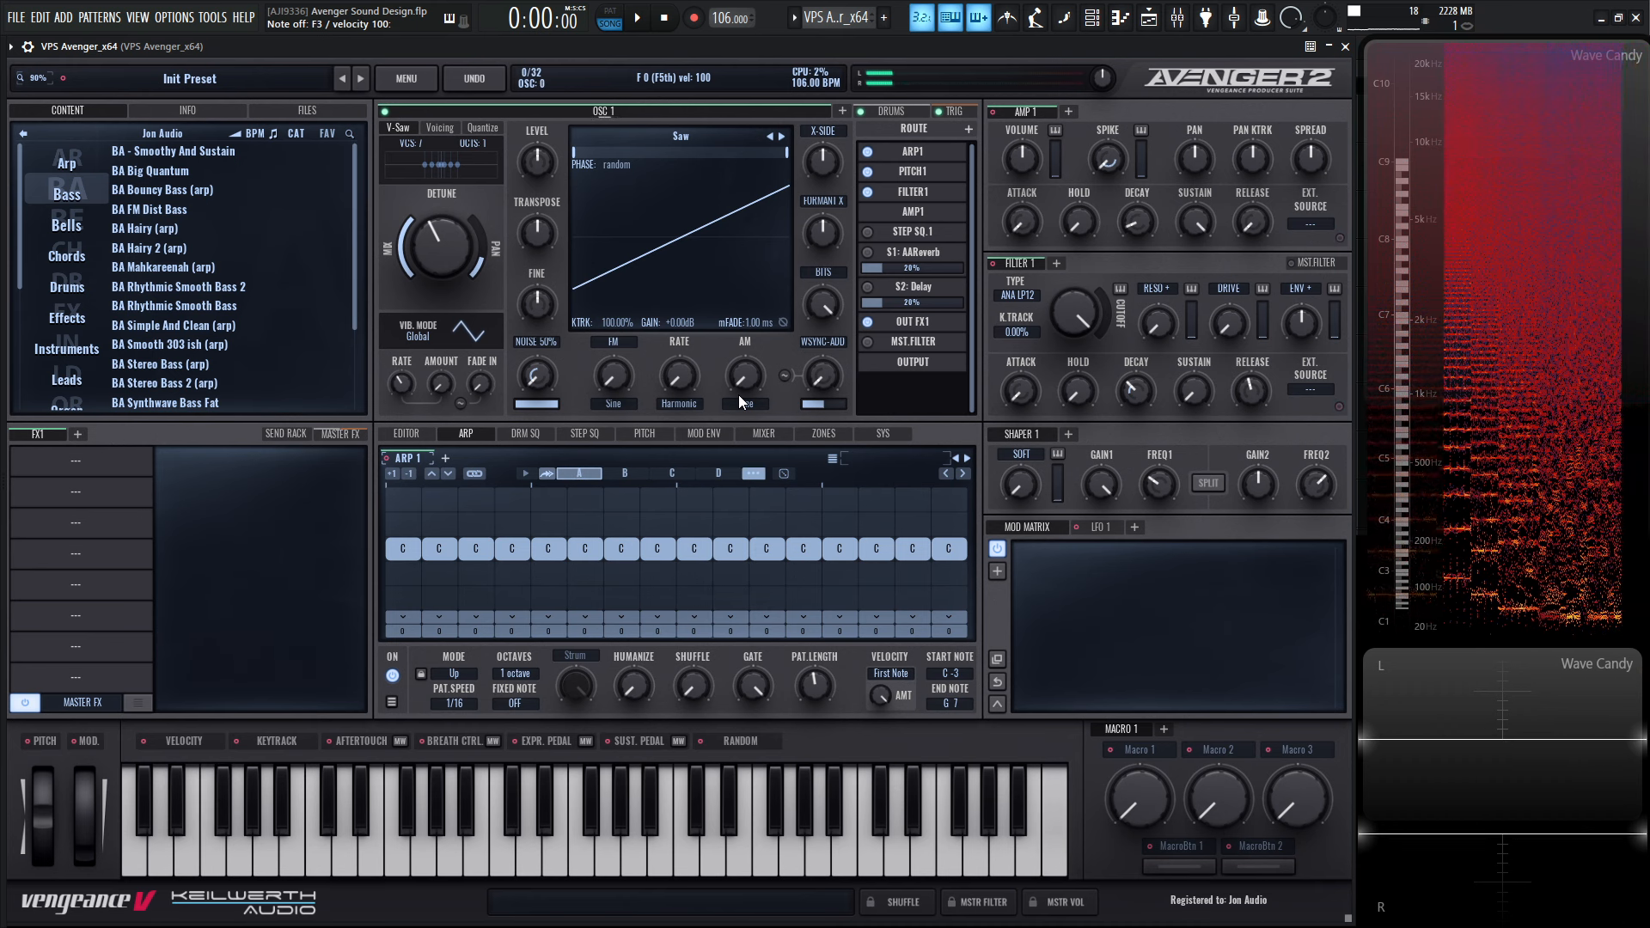
Change filter 1's type to ANA LP24 and lower its cutoff well below the midpoint
{"action": "scroll", "coordinate": [1024, 296], "scroll_direction": "down", "scroll_amount": 1}
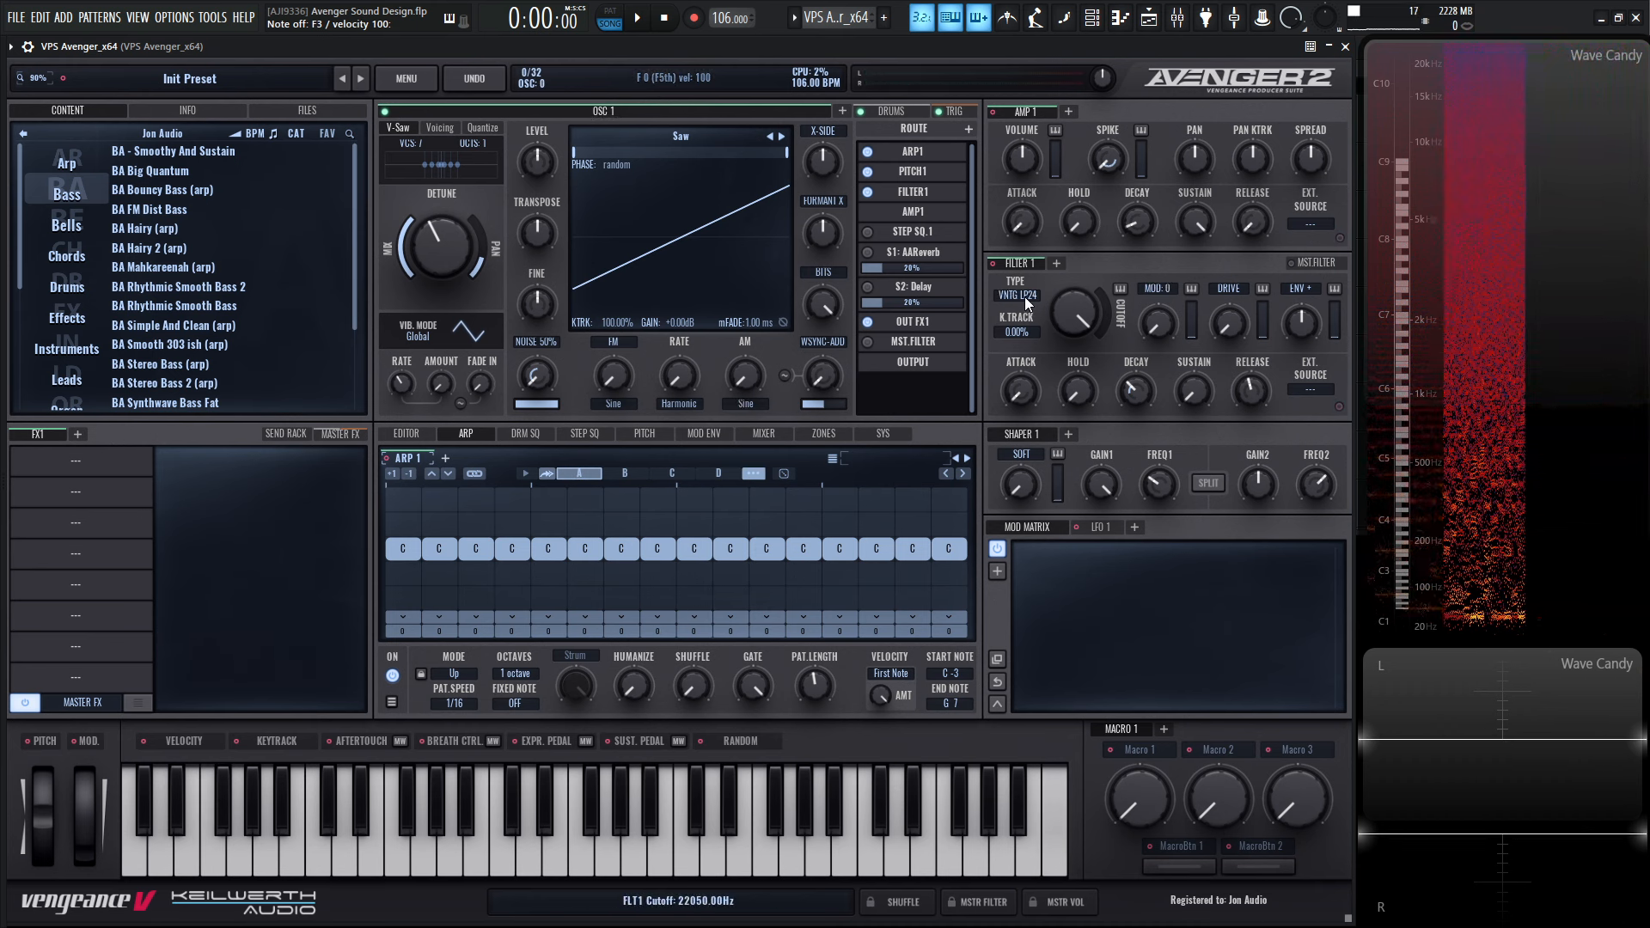
{"action": "scroll", "coordinate": [1030, 299], "scroll_direction": "down", "scroll_amount": 1}
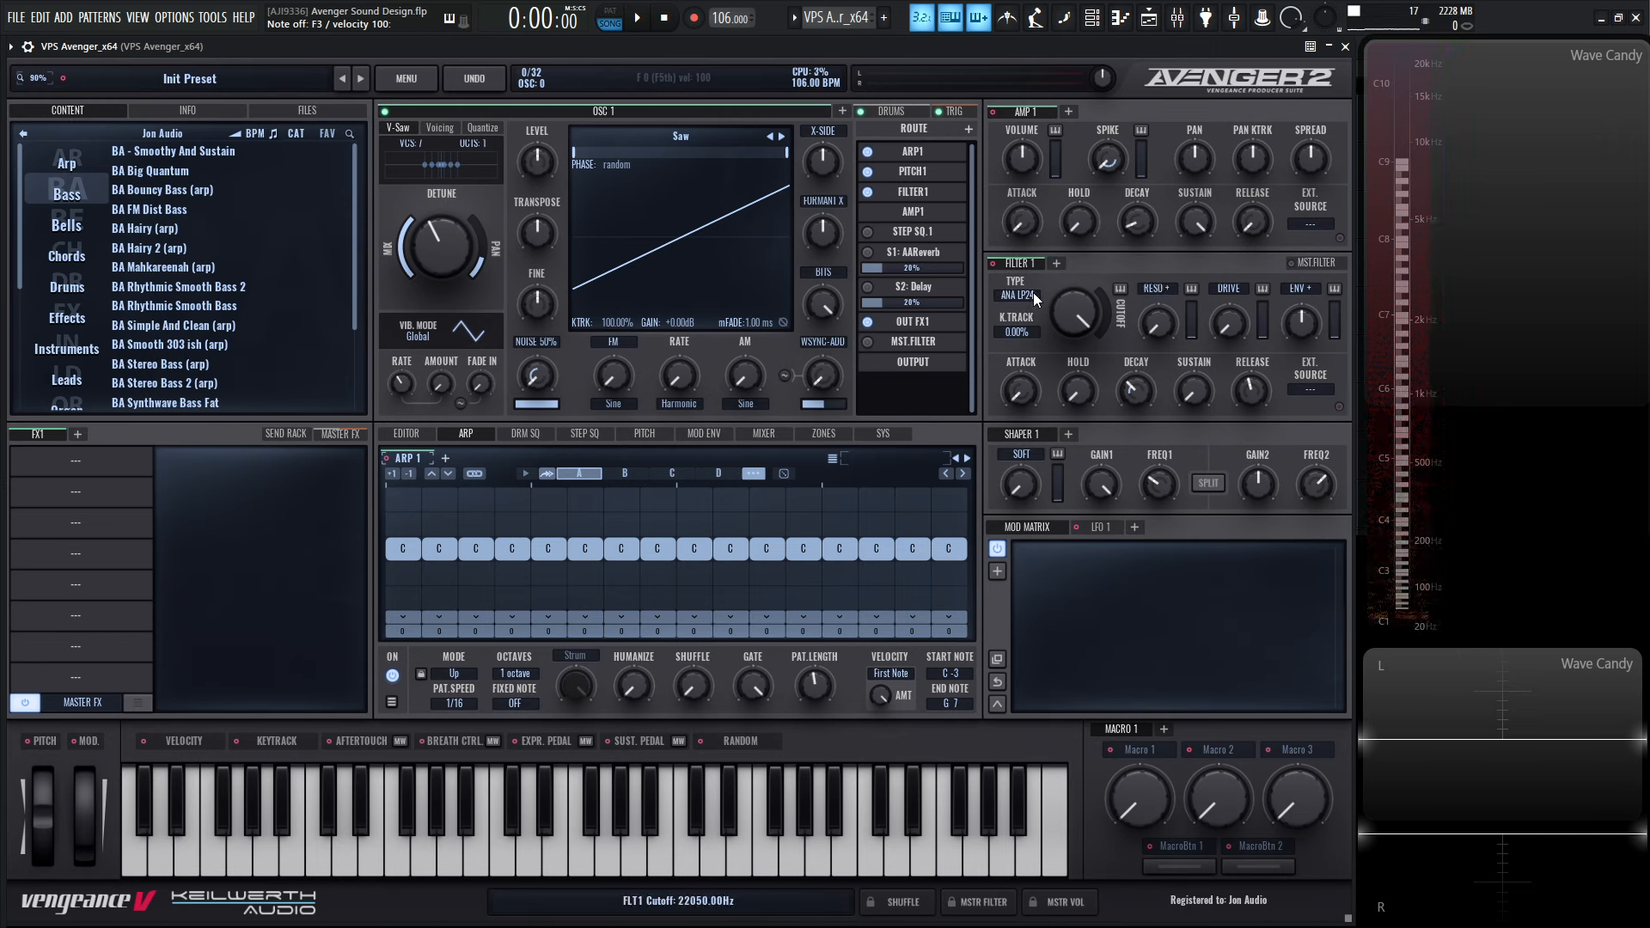
{"action": "mouse_move", "coordinate": [1083, 320]}
{"action": "left_mouse_down"}
{"action": "mouse_move", "coordinate": [1079, 447]}
{"action": "mouse_move", "coordinate": [1072, 332]}
{"action": "left_mouse_up"}
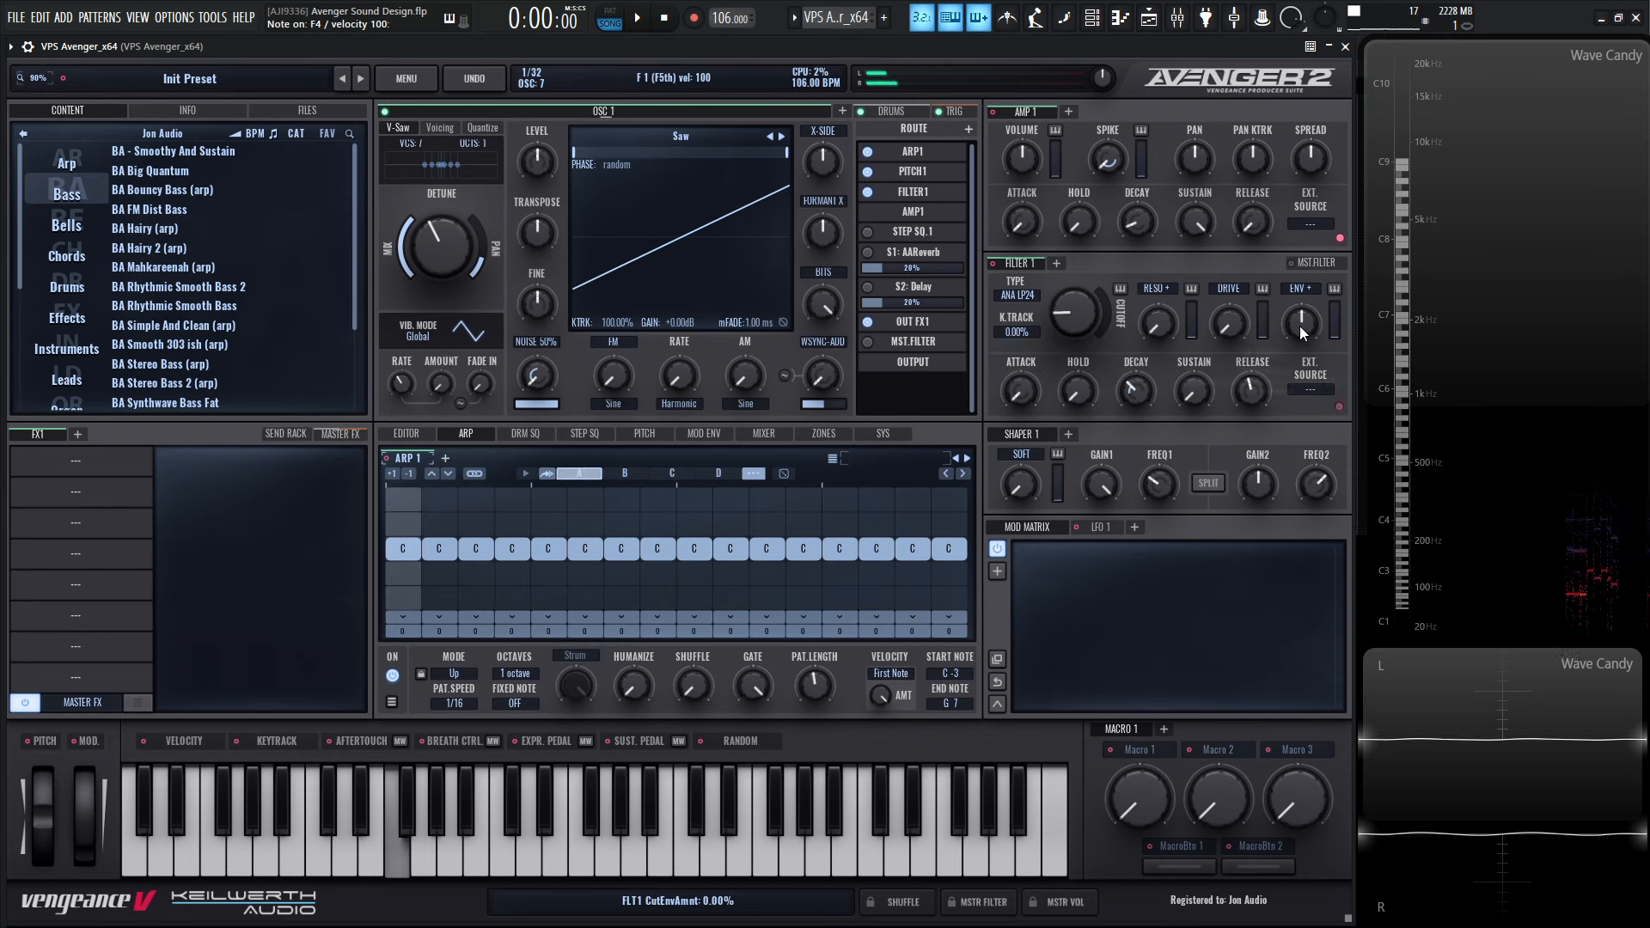
Raise filter 1's cutoff envelope amount to 82.22%
{"action": "left_click_drag", "start_coordinate": [1300, 326], "coordinate": [1300, 265]}
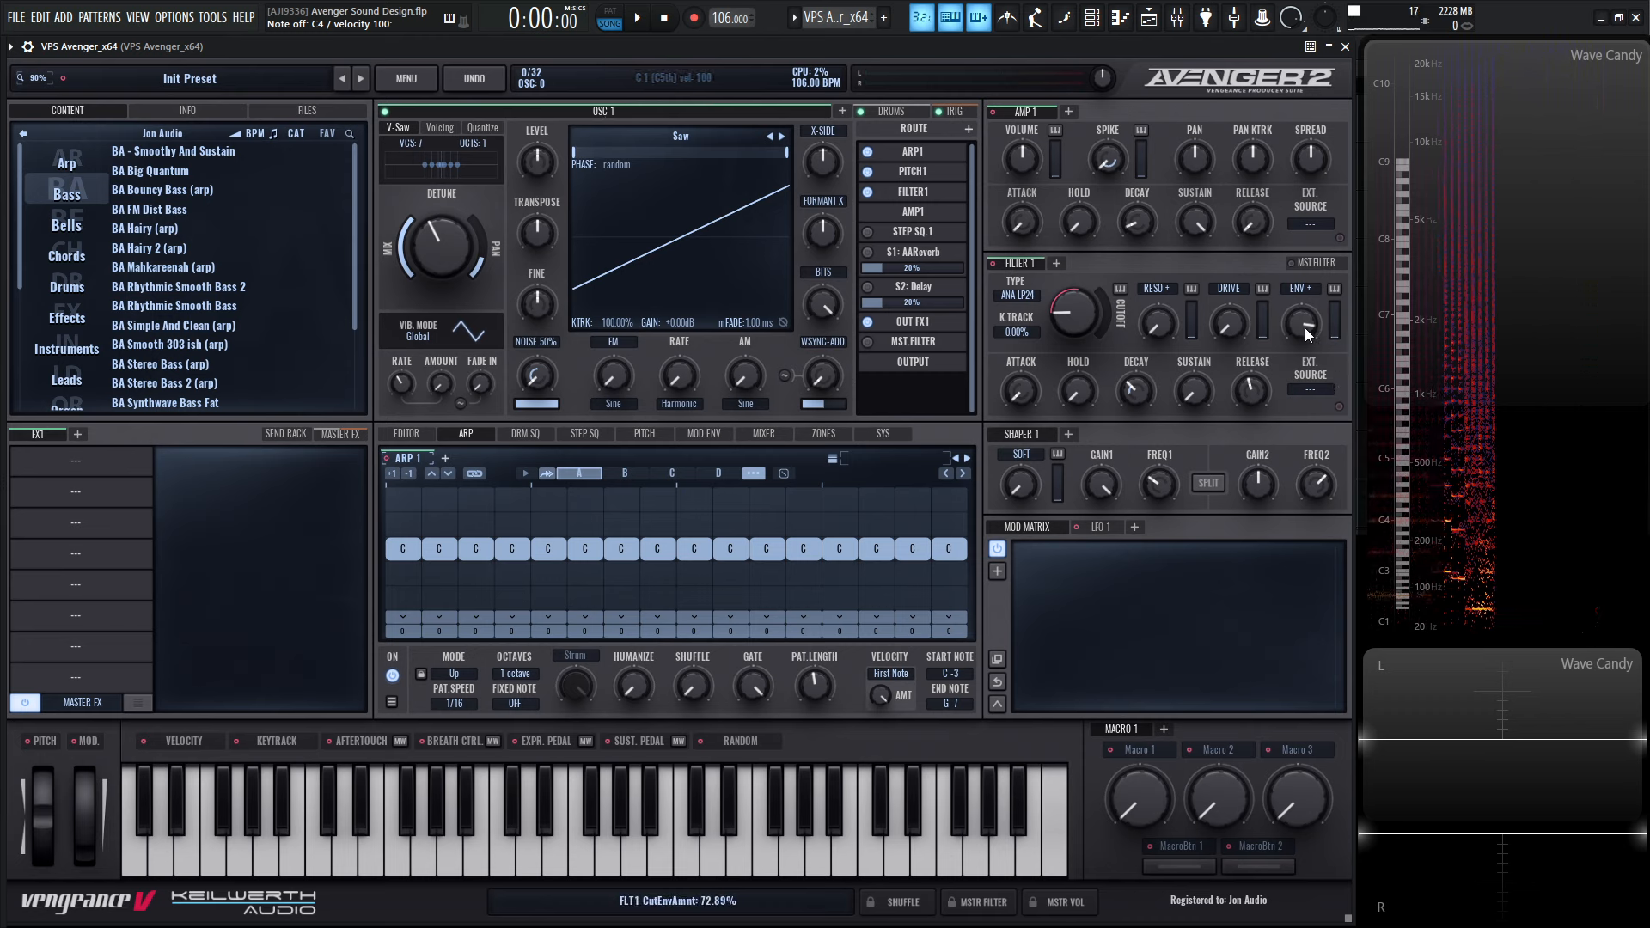
{"action": "mouse_move", "coordinate": [1298, 327]}
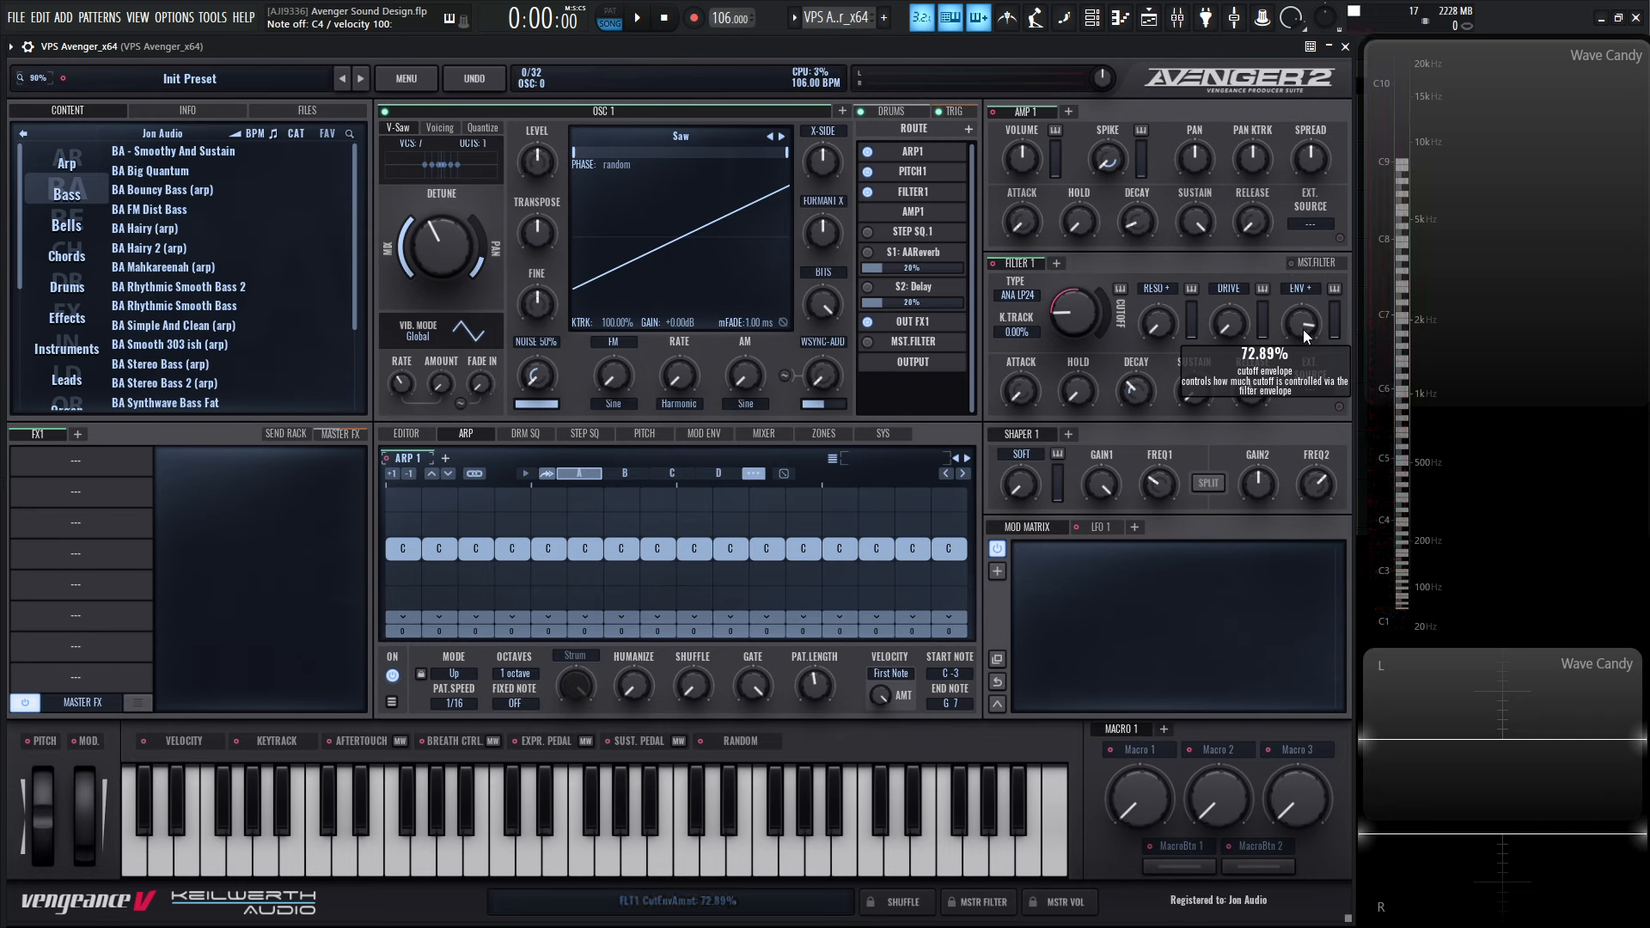
{"action": "mouse_move", "coordinate": [1303, 329]}
{"action": "left_mouse_down"}
{"action": "mouse_move", "coordinate": [1314, 306]}
{"action": "mouse_move", "coordinate": [1311, 380]}
{"action": "mouse_move", "coordinate": [1314, 330]}
{"action": "mouse_move", "coordinate": [1302, 343]}
{"action": "left_mouse_up"}
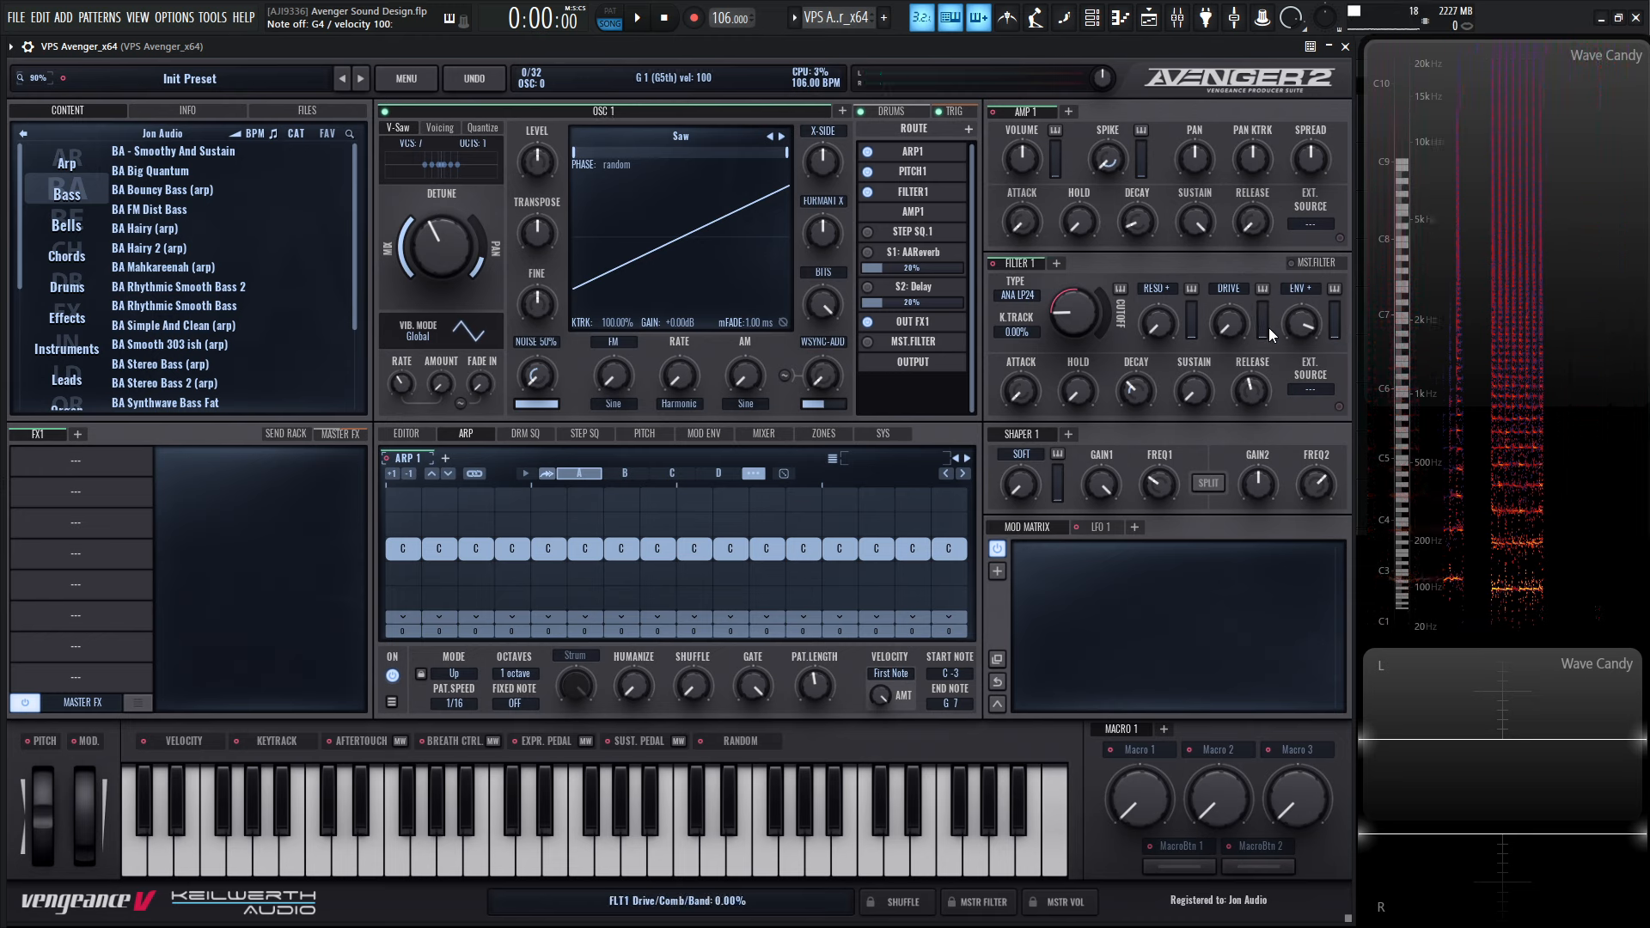
{"action": "mouse_move", "coordinate": [1301, 325]}
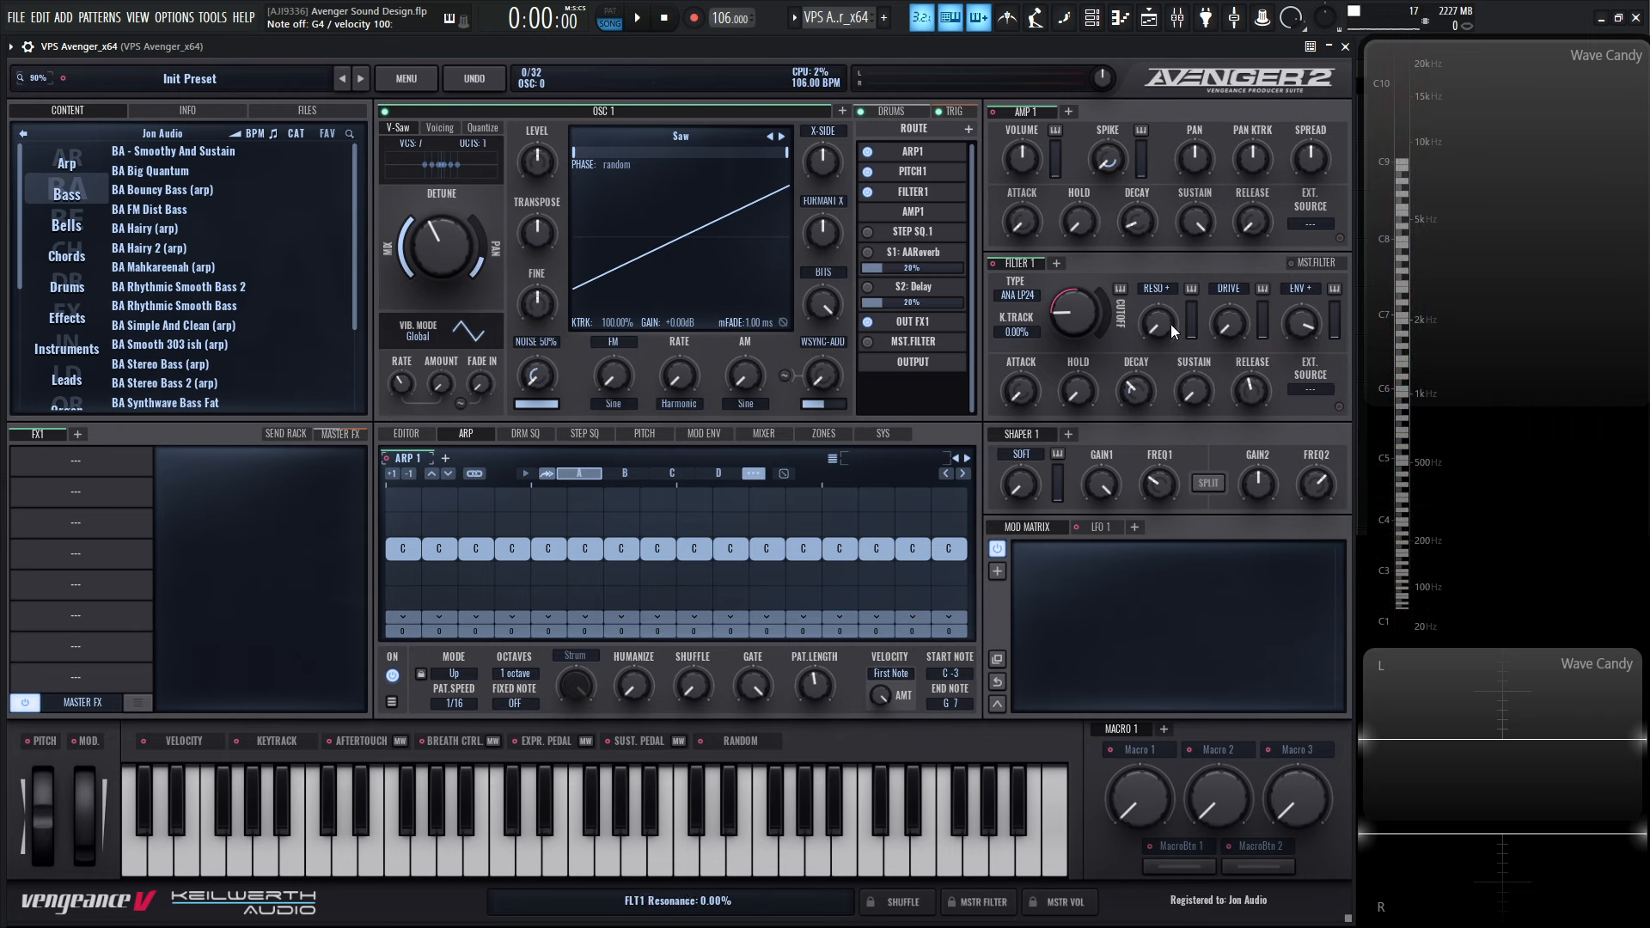
Raise filter 1's resonance to 5.00% and play a few notes to audition it
{"action": "mouse_move", "coordinate": [1166, 325]}
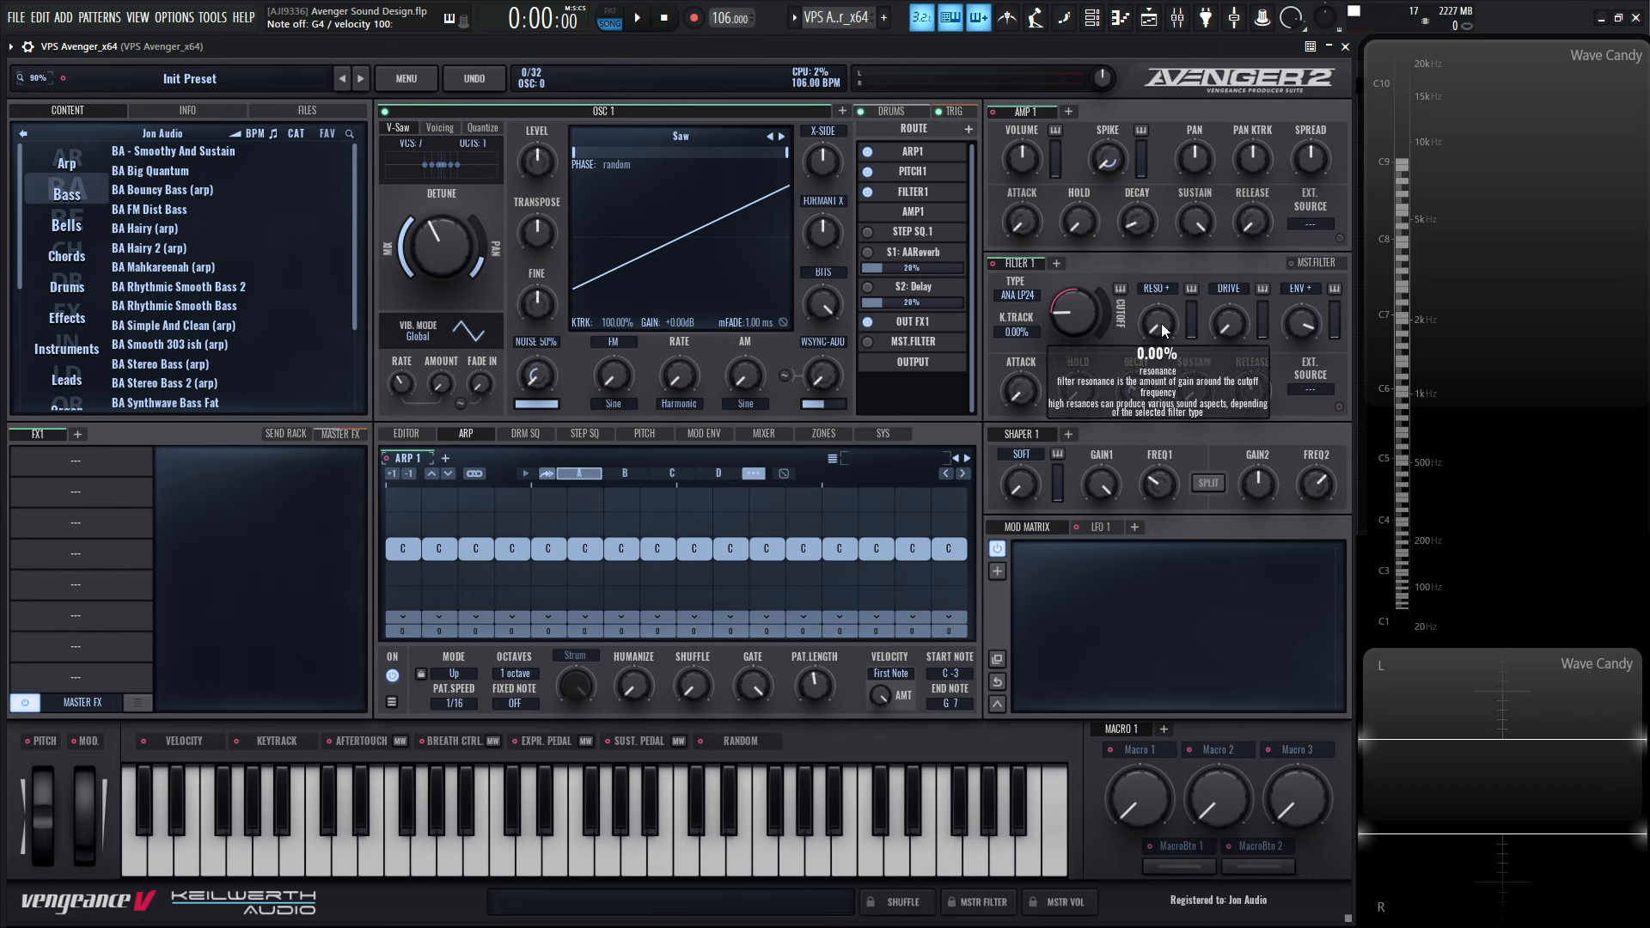
{"action": "scroll", "coordinate": [1160, 323], "scroll_direction": "up", "scroll_amount": 5}
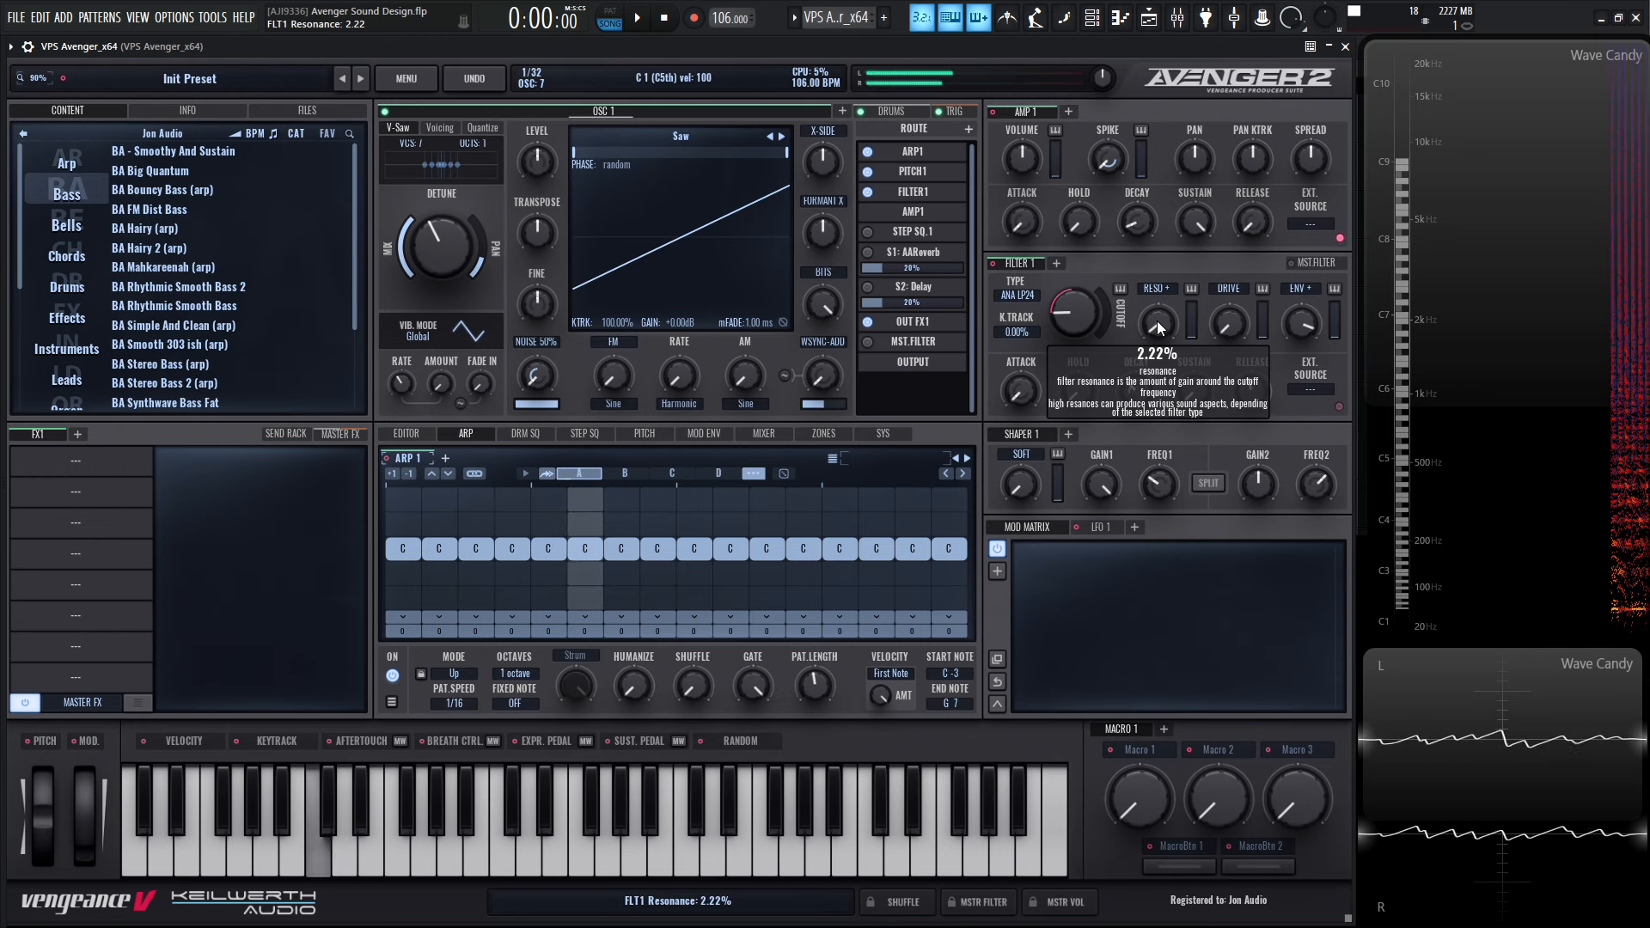
{"action": "key", "text": "v"}
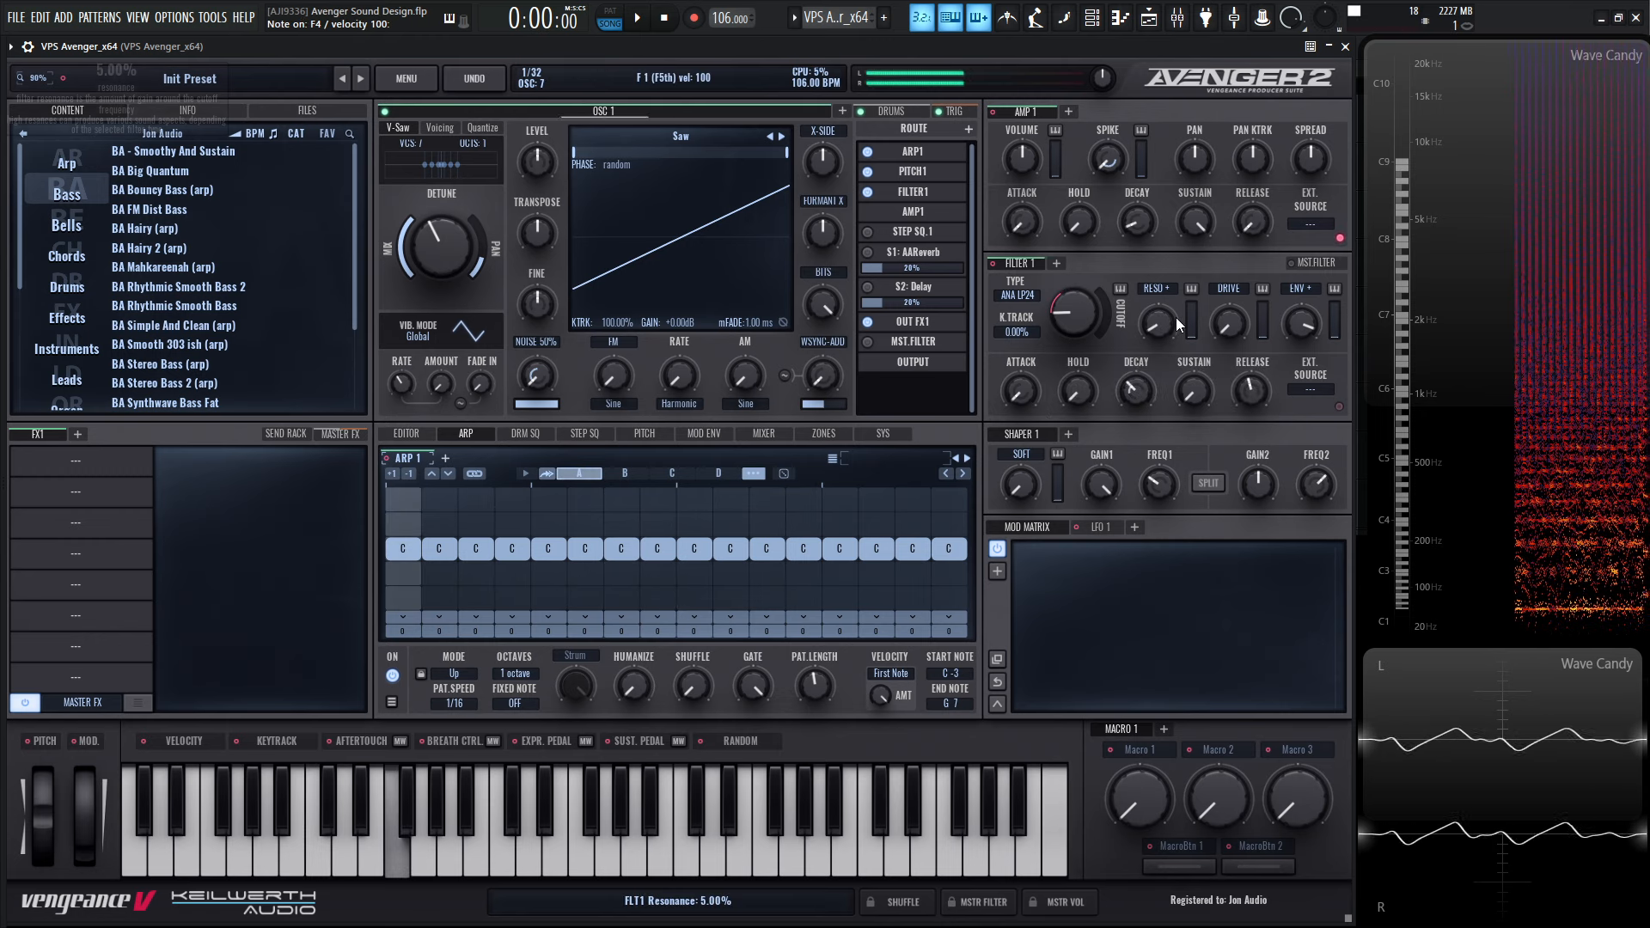
{"action": "key", "text": "q"}
{"action": "key", "text": "v"}
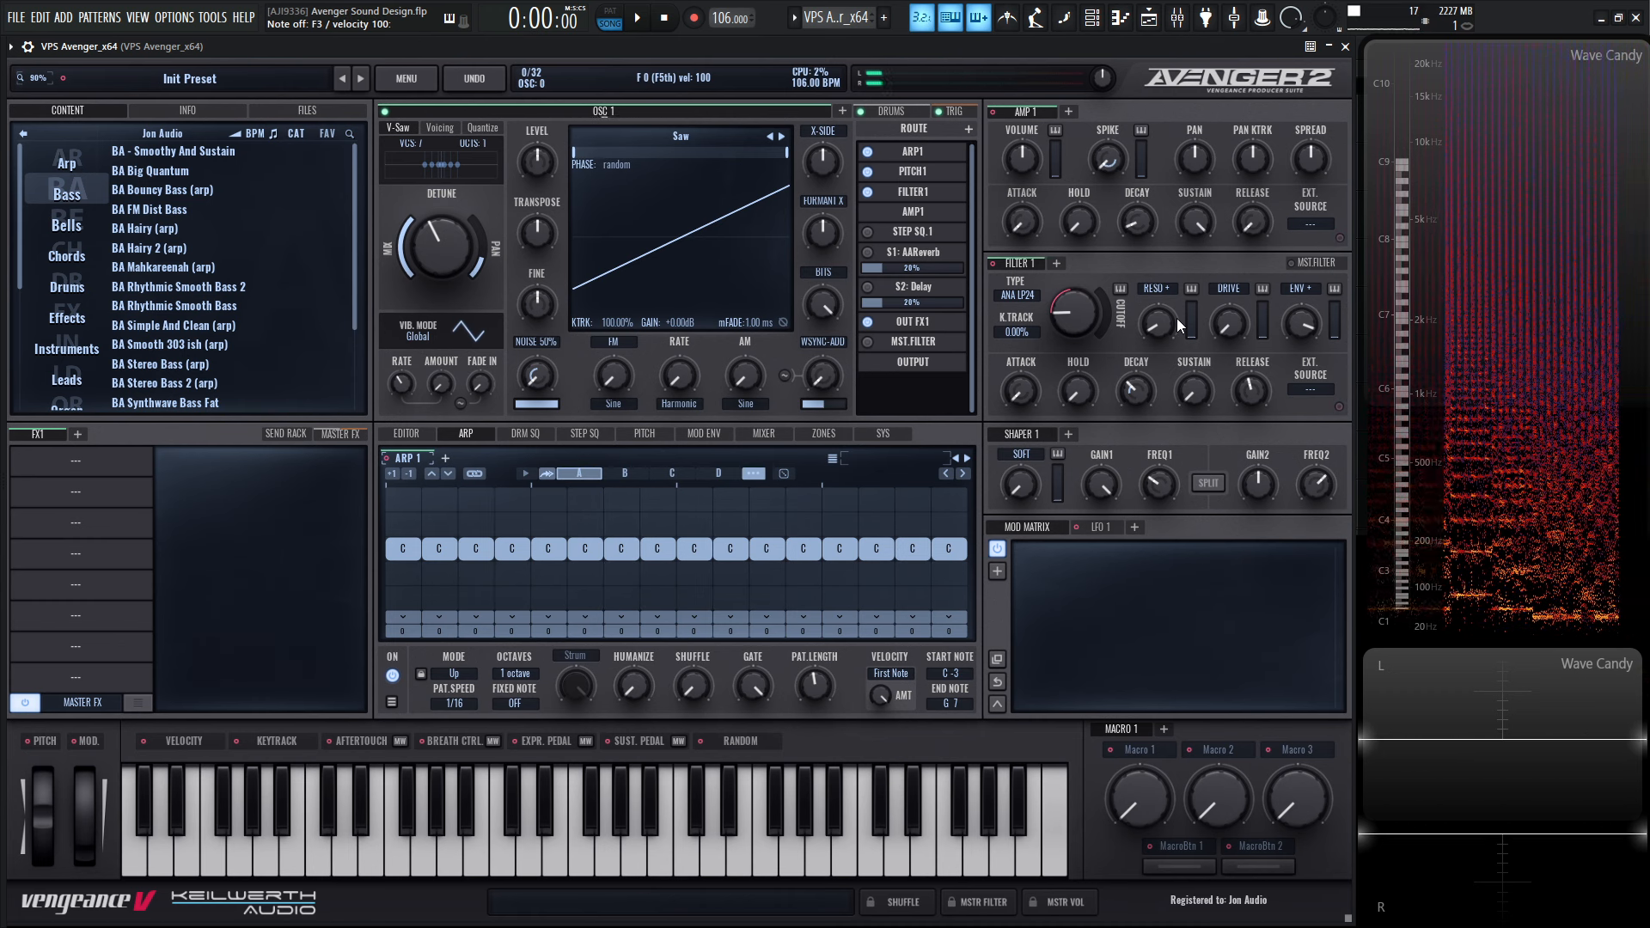
Switch filter 1's drive mode and raise its drive amount
{"action": "left_click", "coordinate": [1239, 292]}
{"action": "left_click", "coordinate": [1287, 320]}
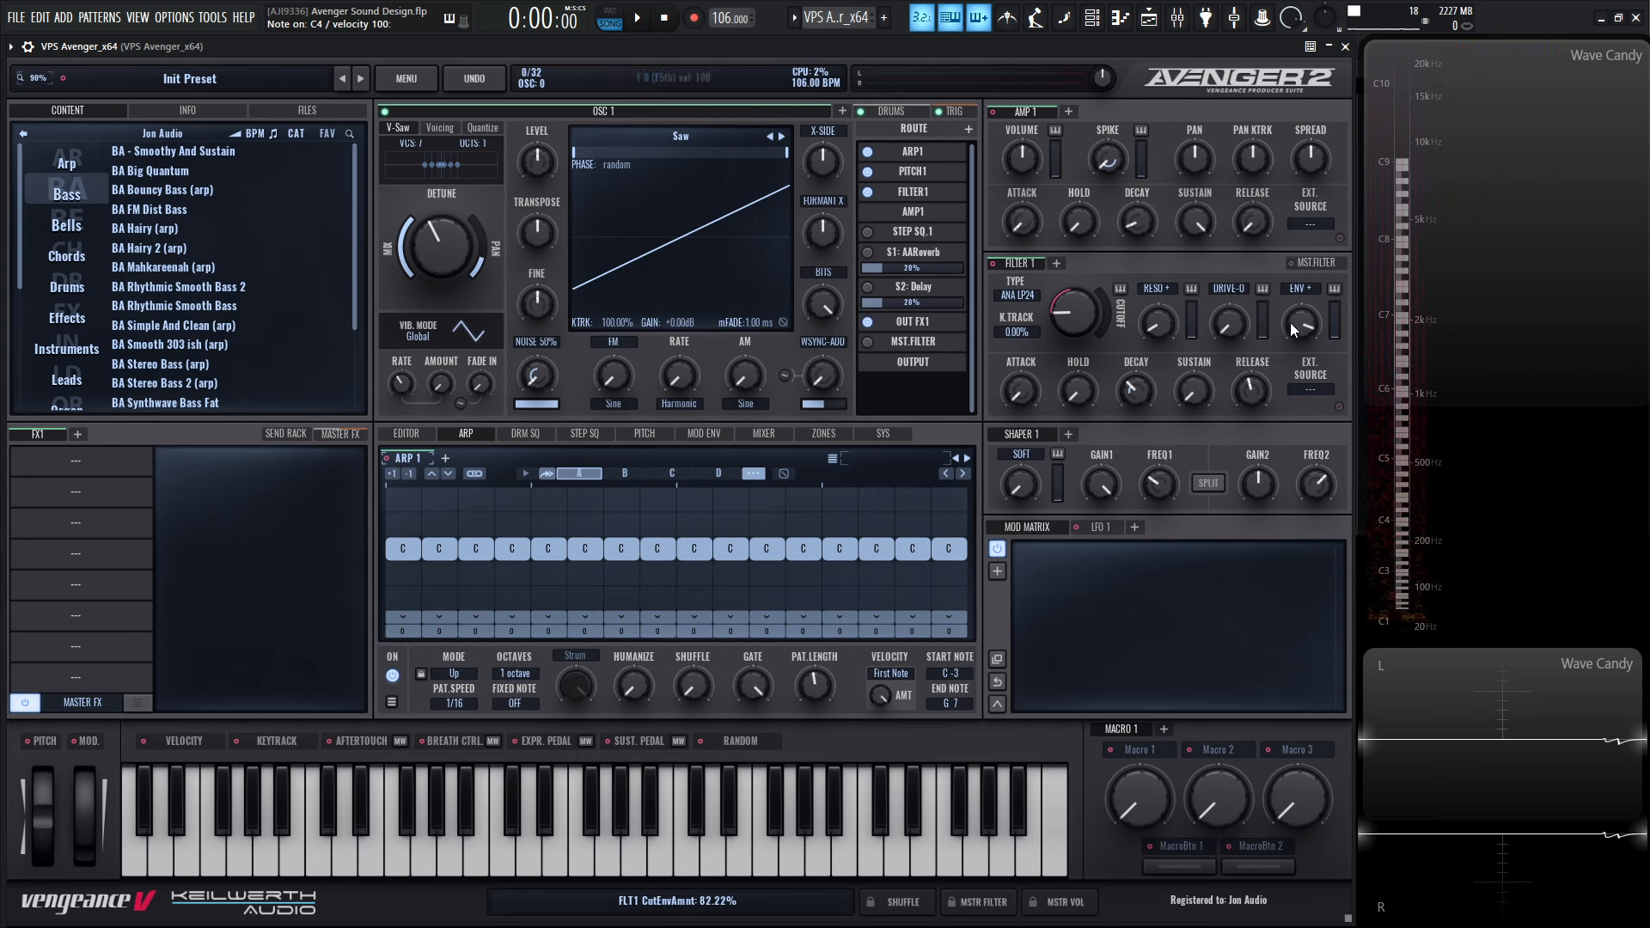
{"action": "left_click_drag", "start_coordinate": [1237, 322], "coordinate": [1234, 307]}
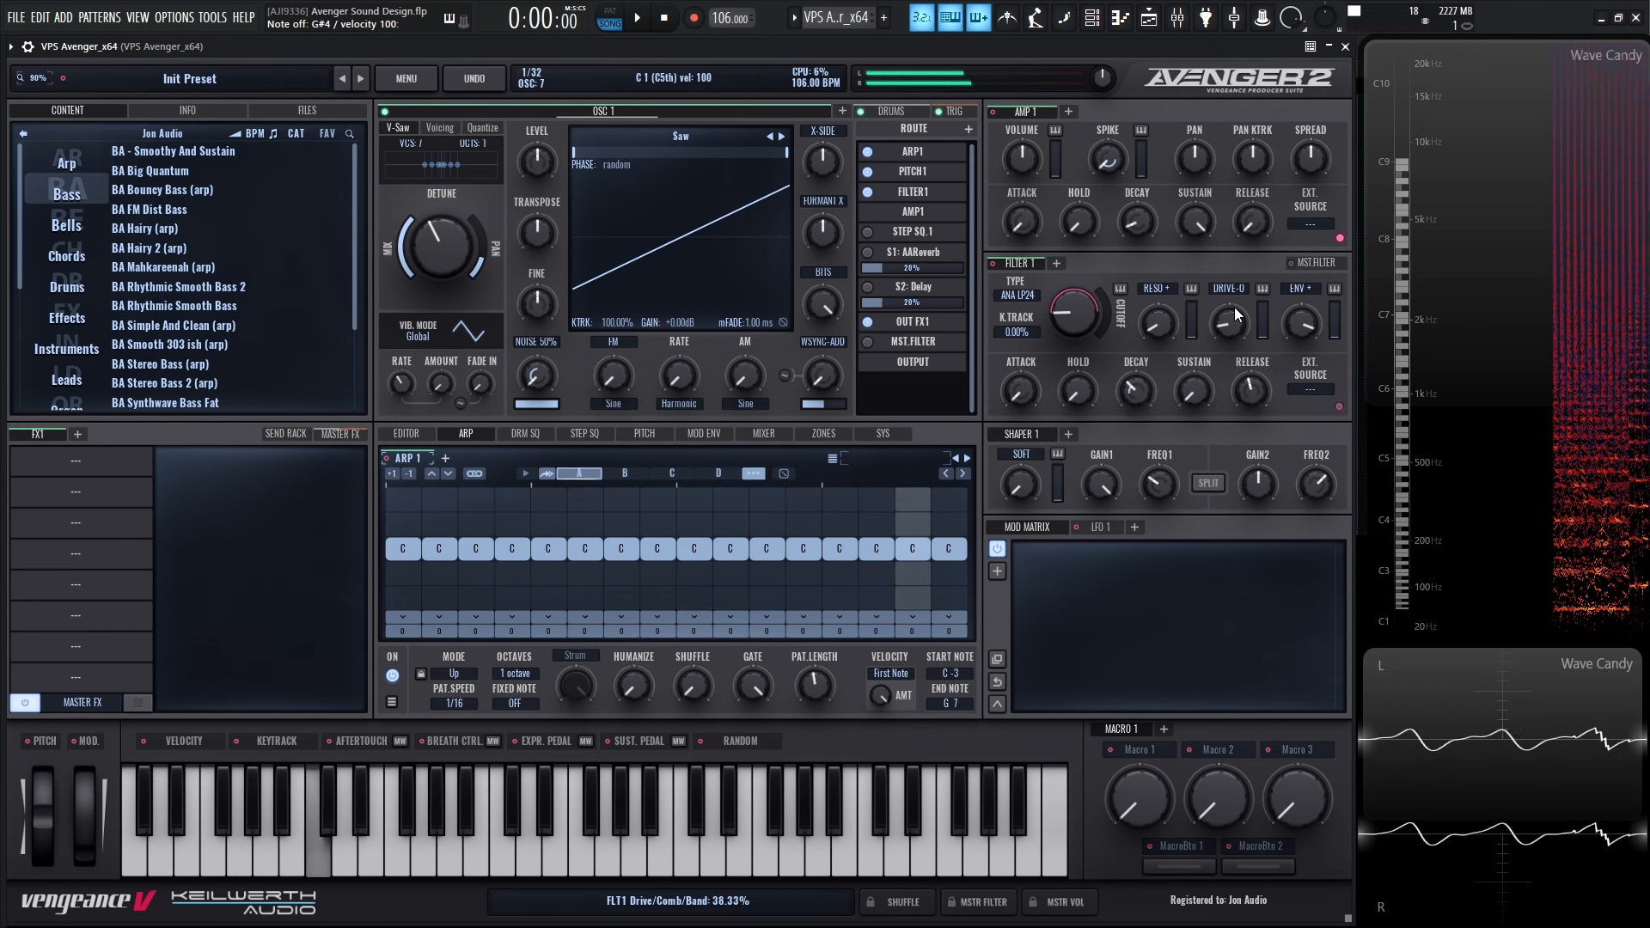
{"action": "scroll", "coordinate": [1238, 317], "scroll_direction": "up", "scroll_amount": 11}
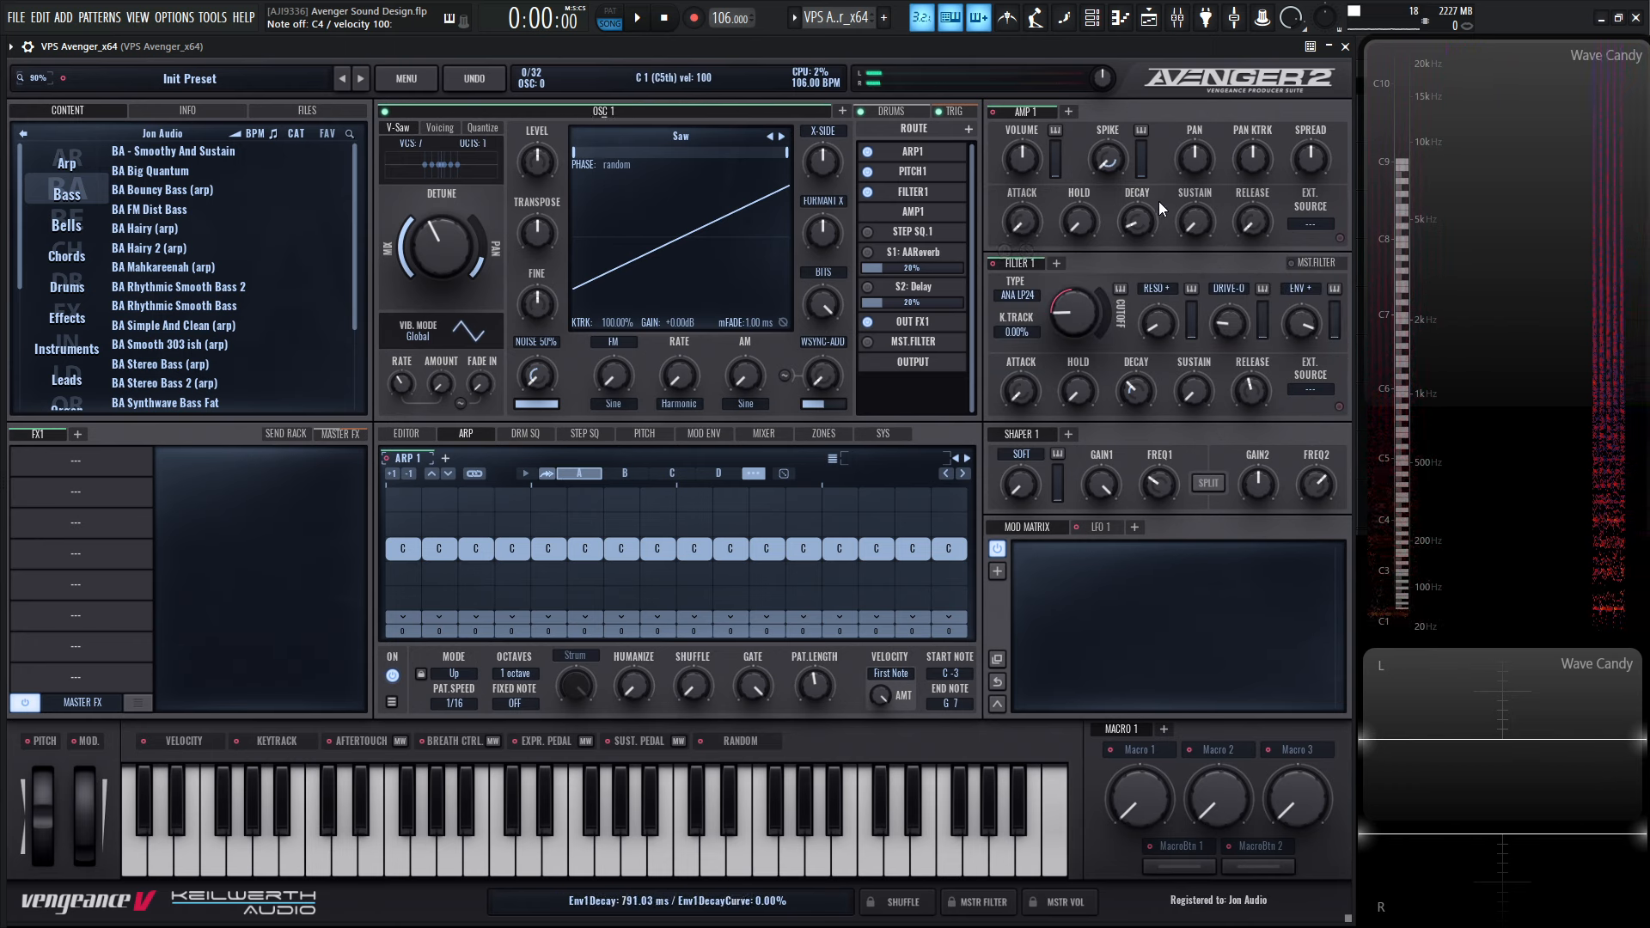
Set the amp envelope's decay to about 2791 ms with a decay curve of about -18.89%, and lower its sustain to 0%
{"action": "mouse_move", "coordinate": [1155, 208]}
{"action": "left_mouse_down"}
{"action": "mouse_move", "coordinate": [1143, 193]}
{"action": "mouse_move", "coordinate": [1138, 220]}
{"action": "left_mouse_up"}
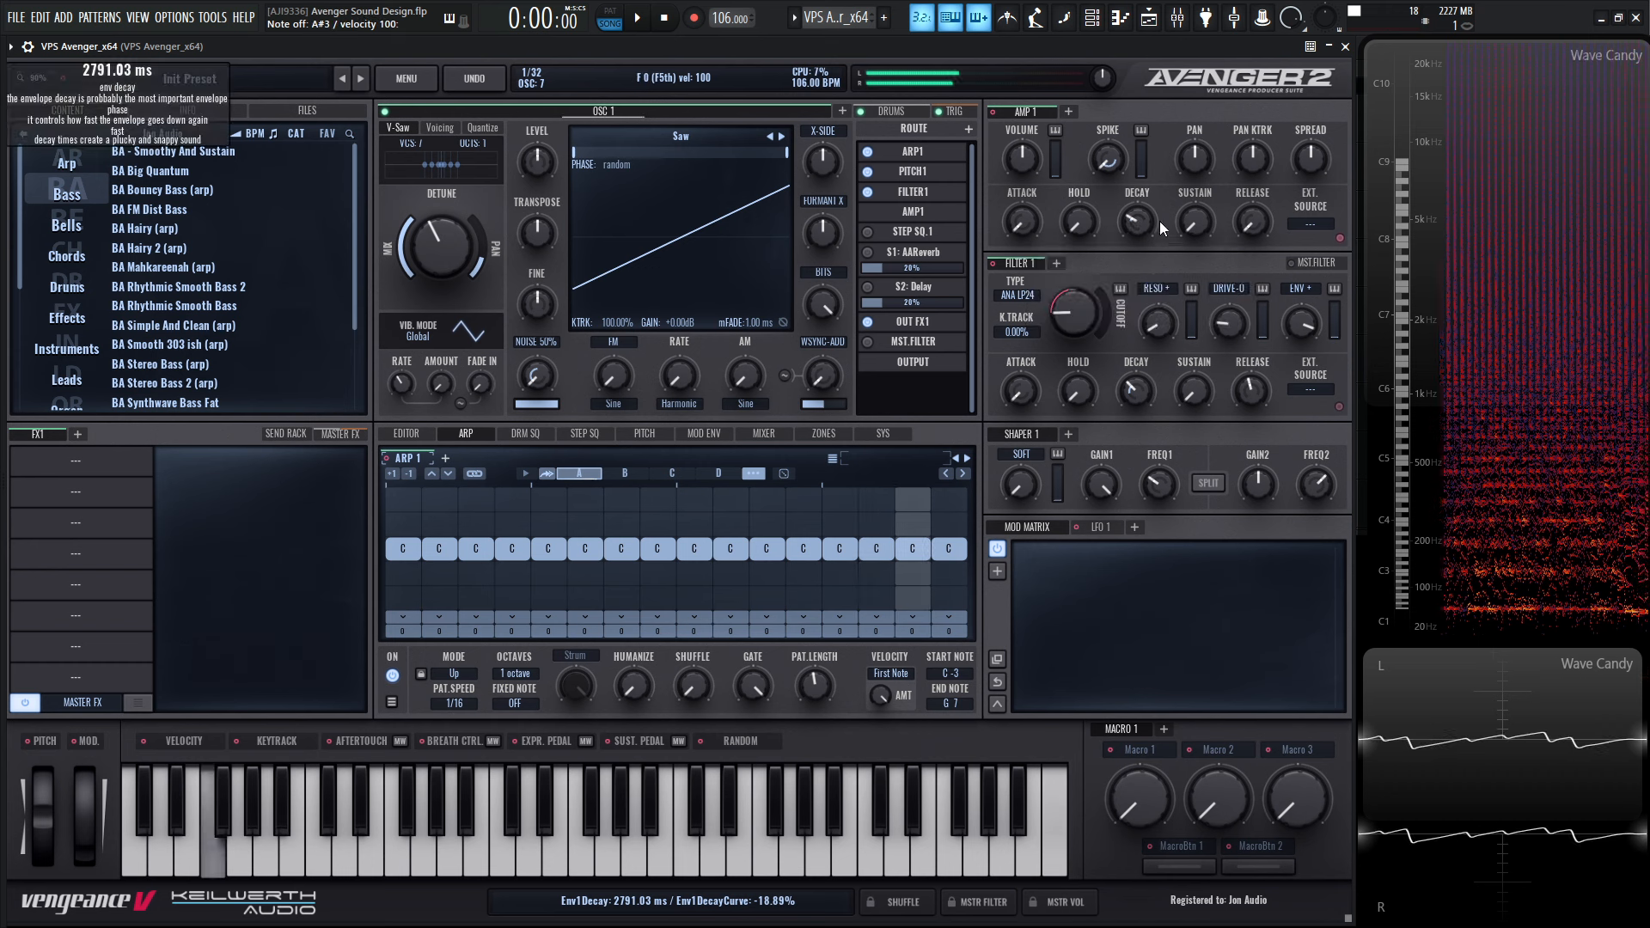
{"action": "mouse_move", "coordinate": [1187, 220]}
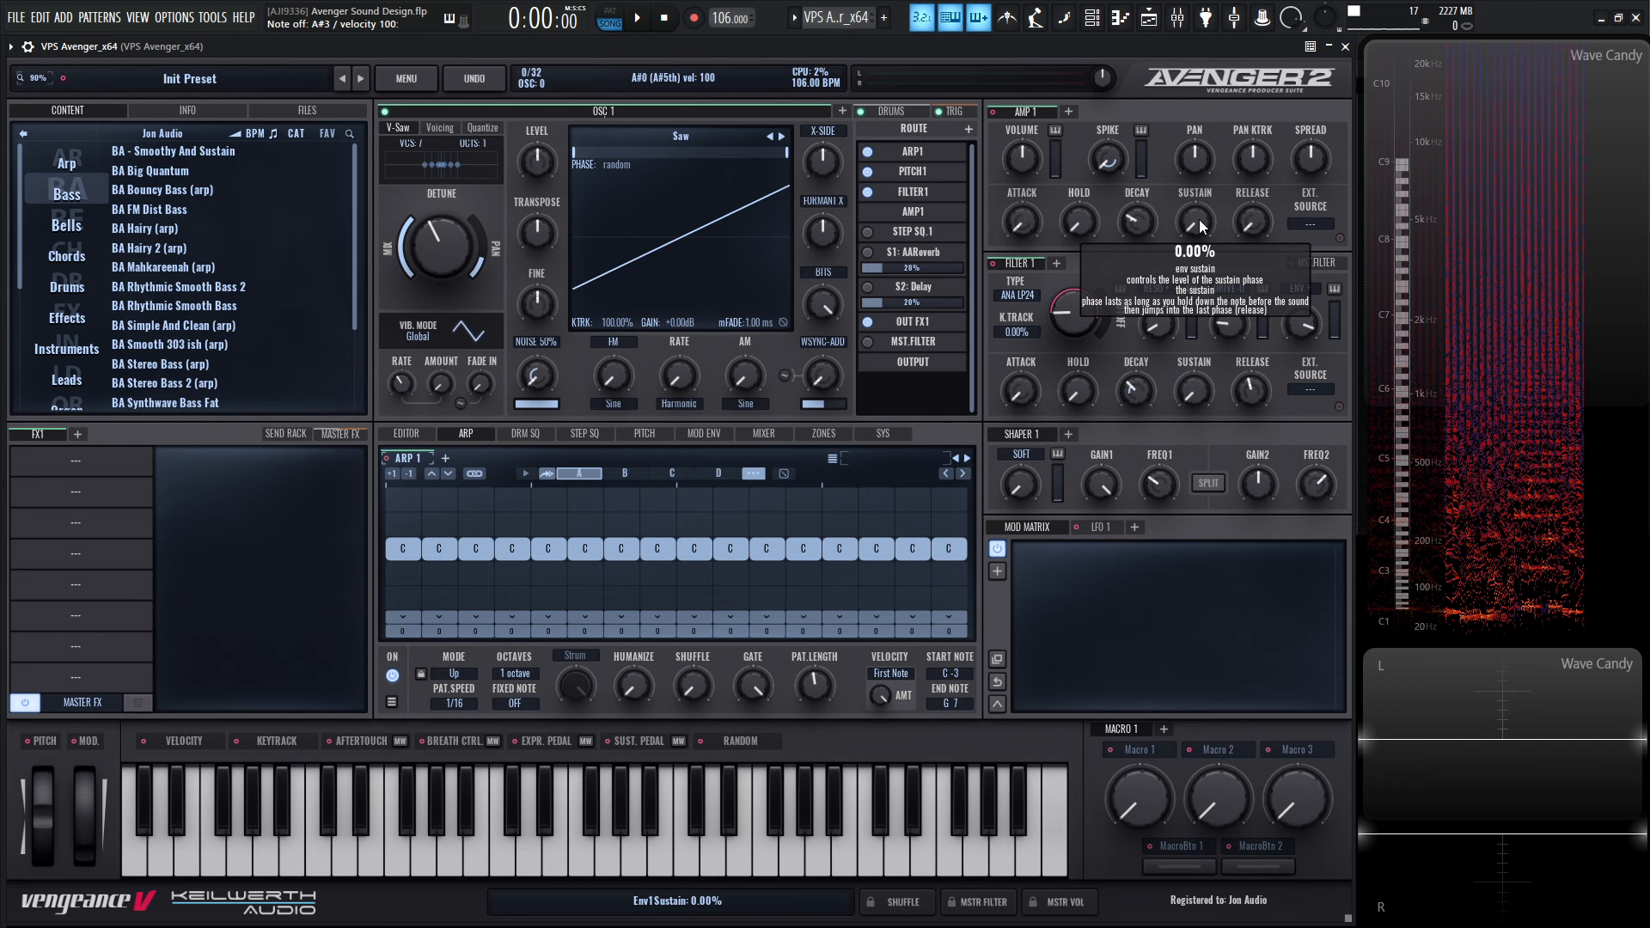
{"action": "left_click_drag", "start_coordinate": [1199, 221], "coordinate": [1209, 270]}
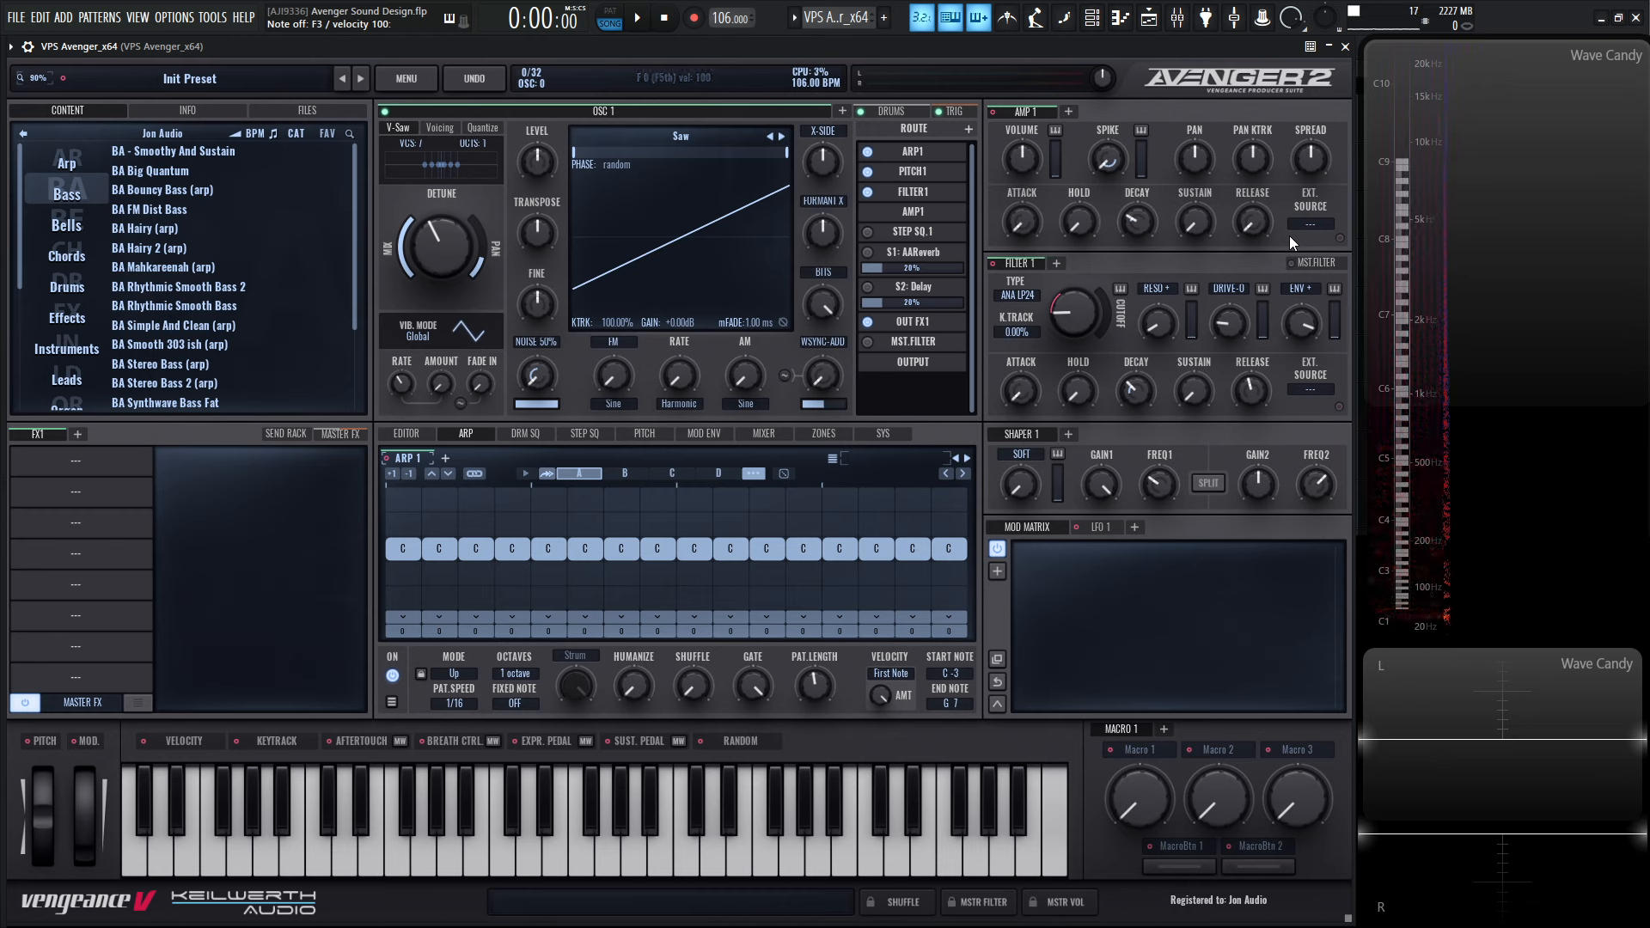
Add an Equalizer to the first FX 1 slot and open its large EQ editor
{"action": "left_click", "coordinate": [82, 460]}
{"action": "left_click", "coordinate": [482, 534]}
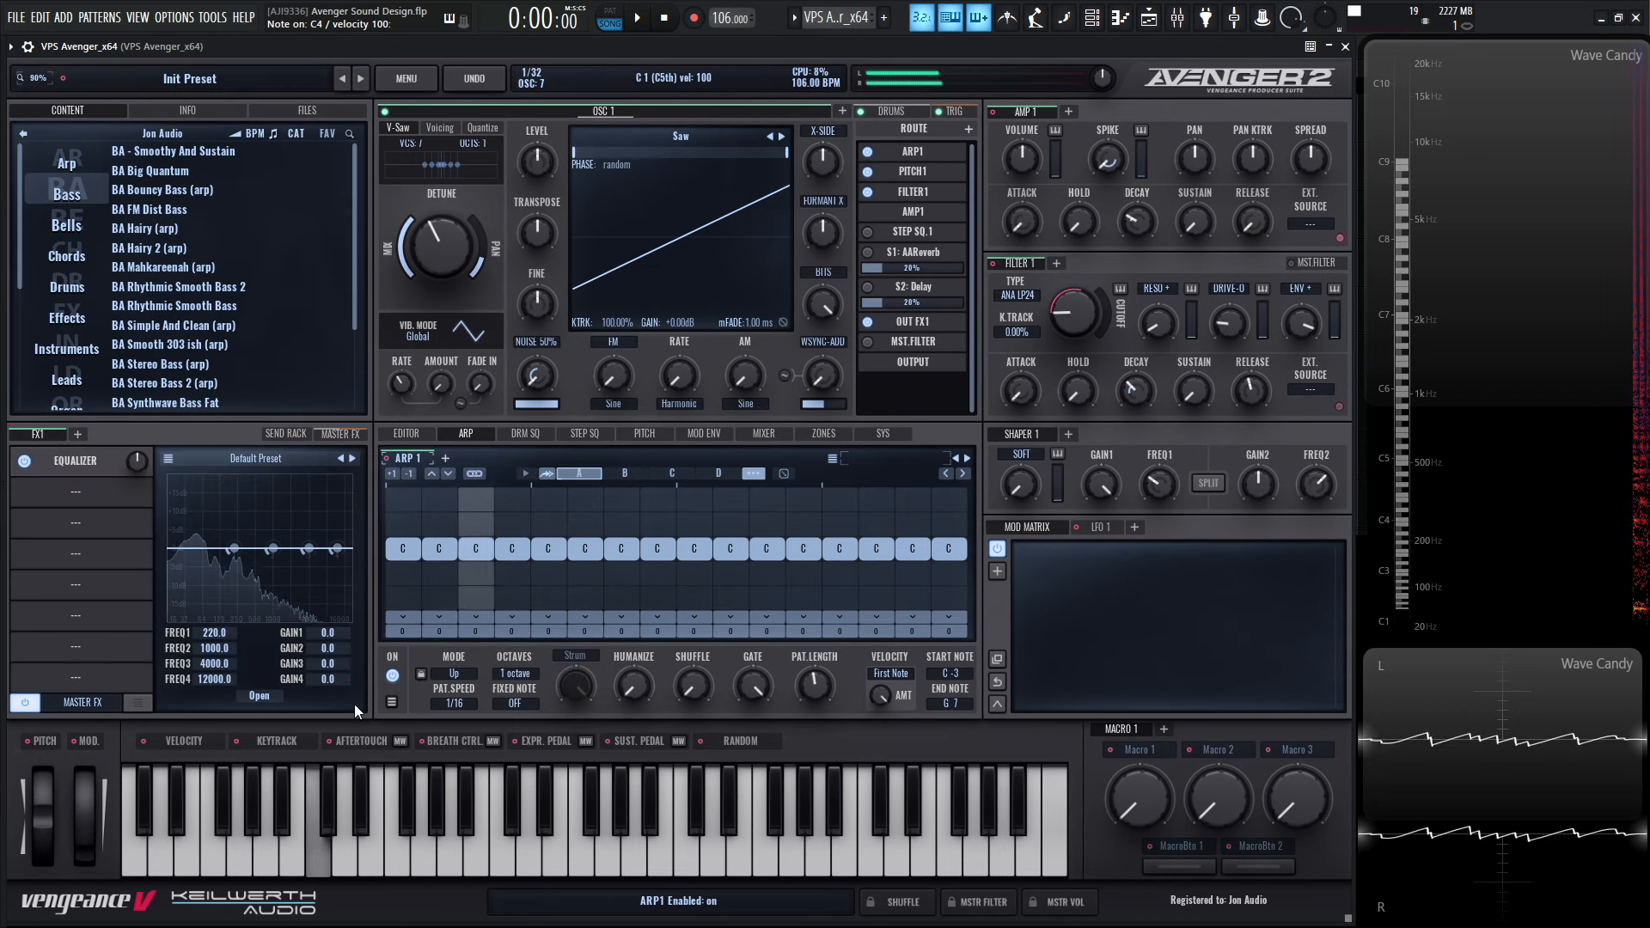
{"action": "left_click", "coordinate": [262, 695]}
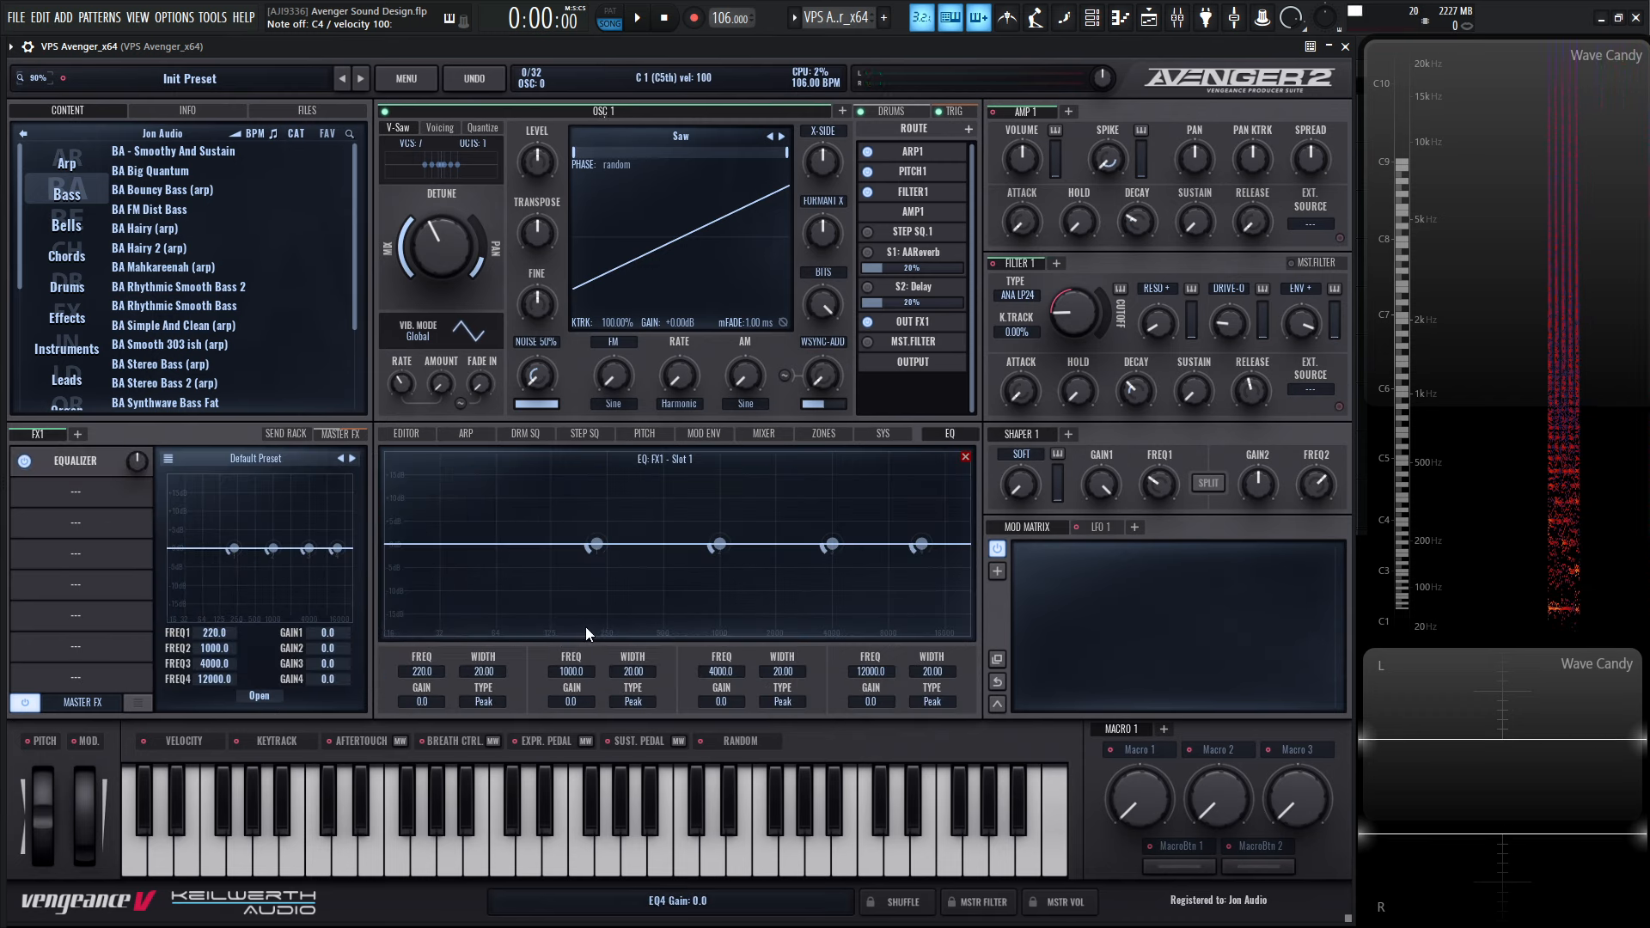
Try the first EQ band as a Highpass at about 63.3 Hz with a width of 24.44
{"action": "left_click", "coordinate": [487, 702]}
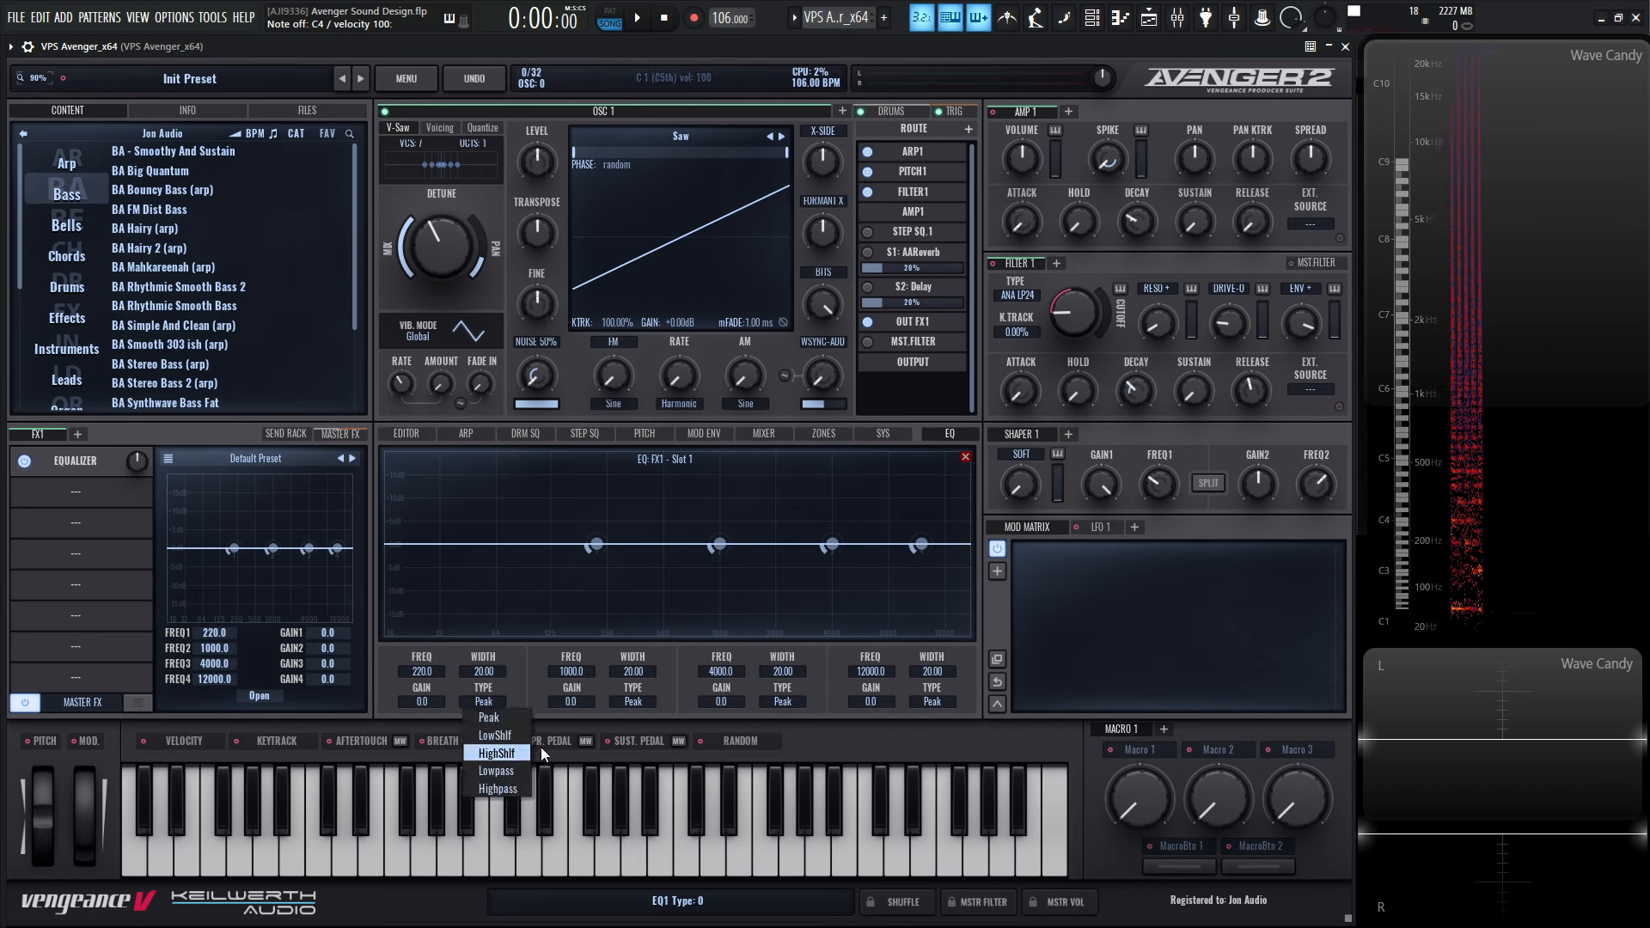
{"action": "left_click", "coordinate": [508, 788]}
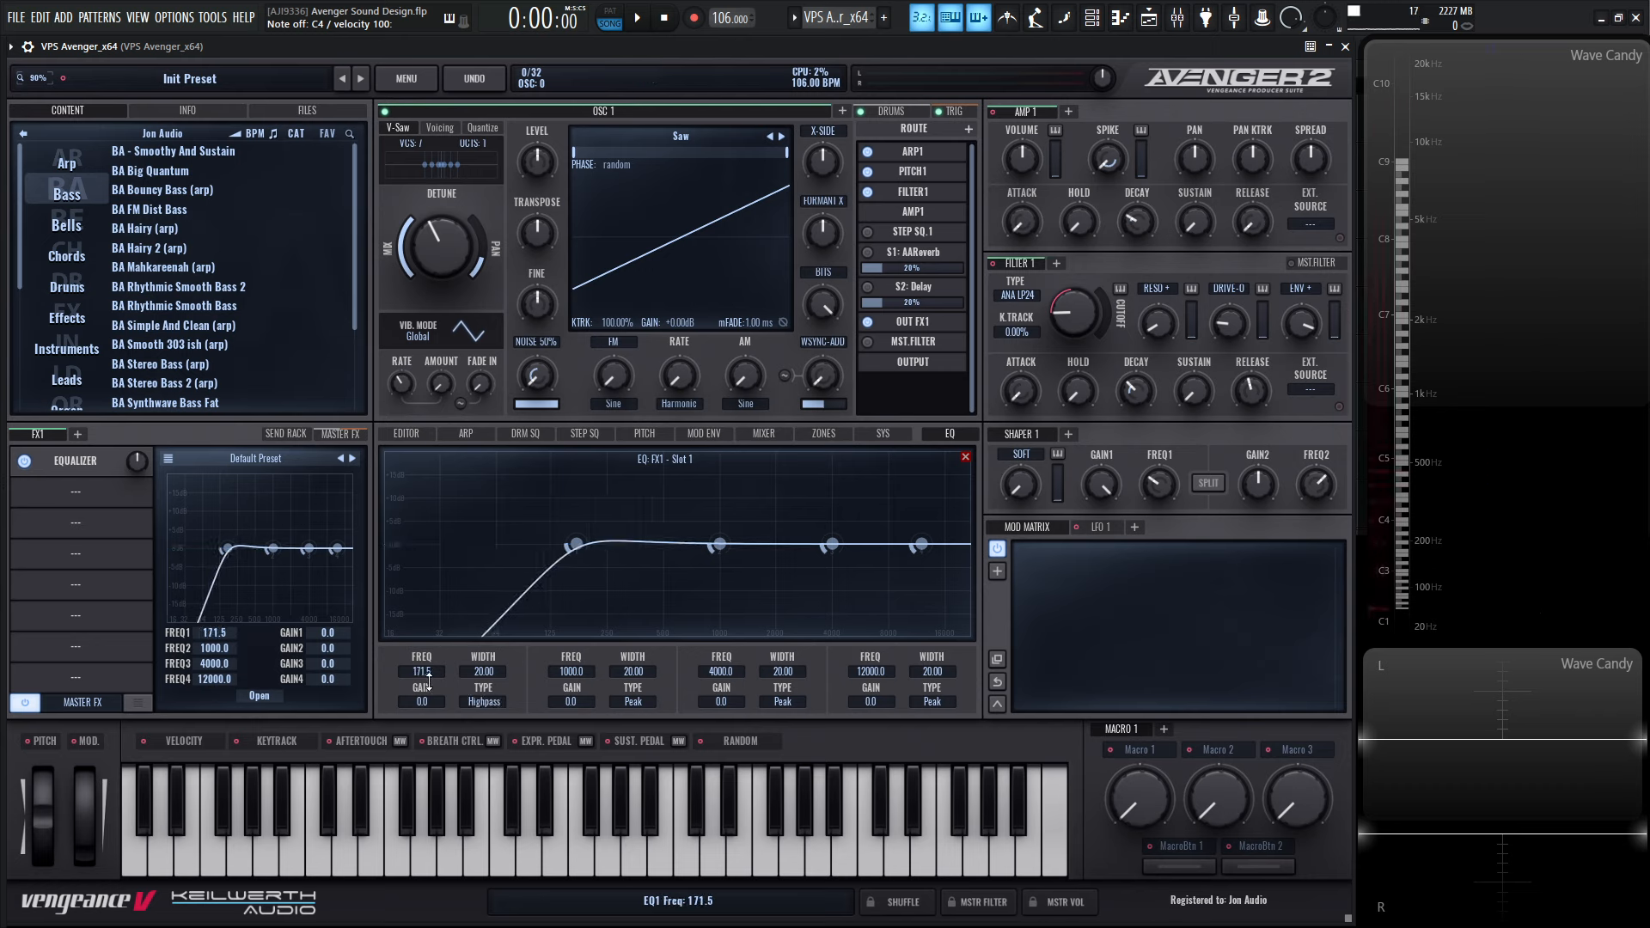
{"action": "left_click_drag", "start_coordinate": [429, 680], "coordinate": [435, 701]}
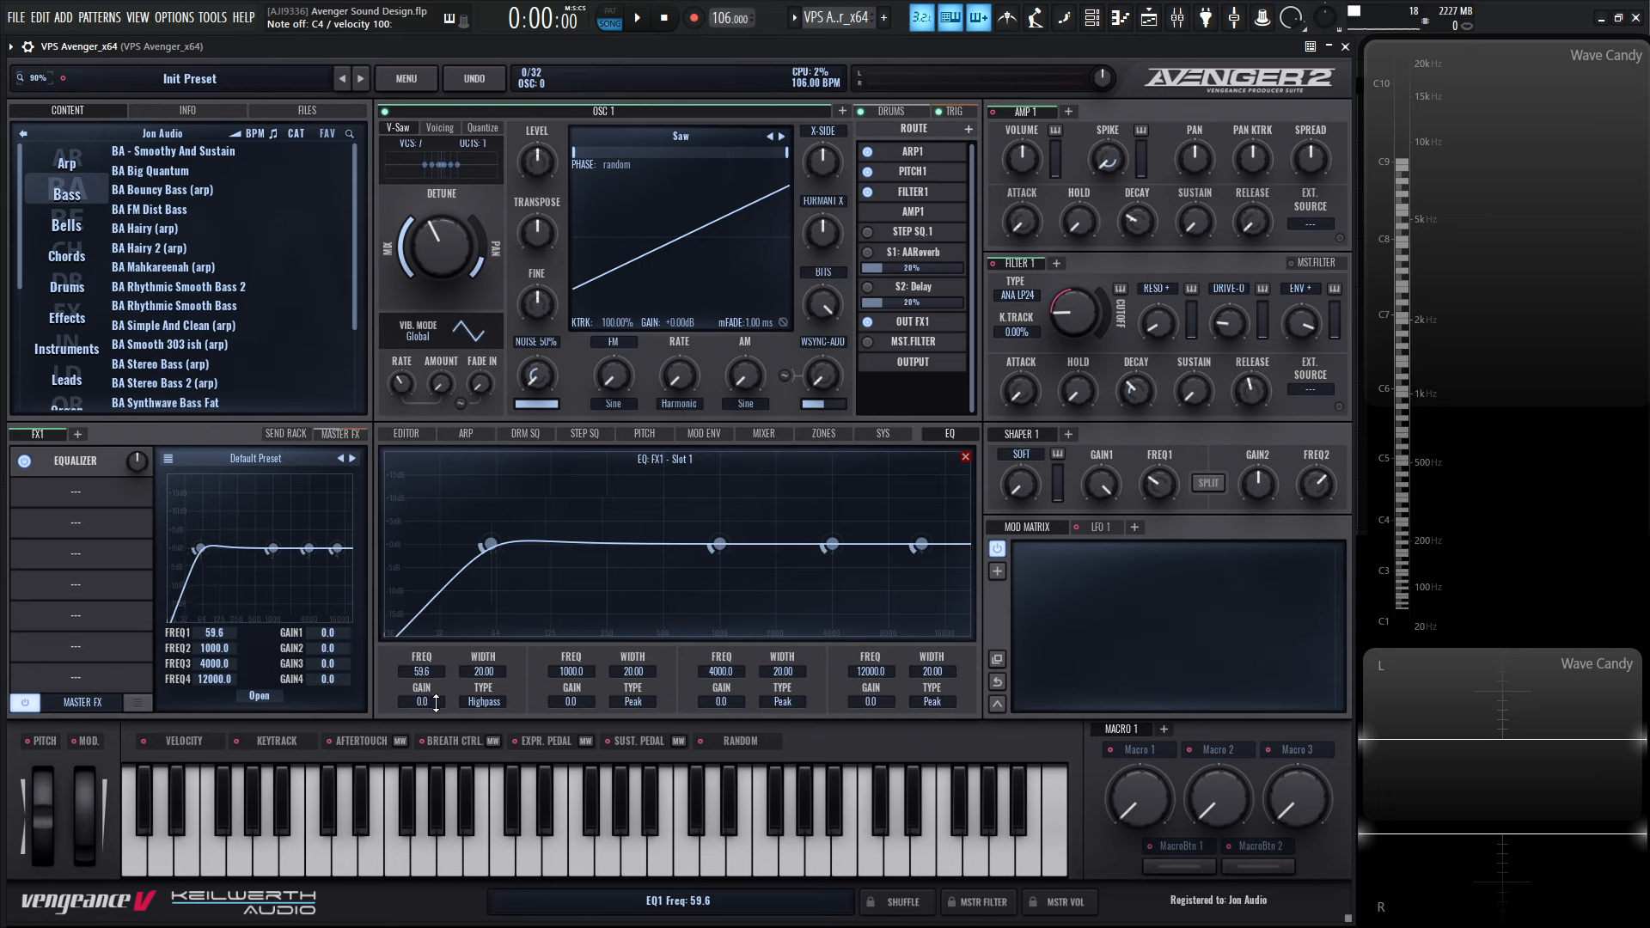
{"action": "mouse_move", "coordinate": [486, 671]}
{"action": "left_mouse_down"}
{"action": "mouse_move", "coordinate": [483, 624]}
{"action": "mouse_move", "coordinate": [486, 673]}
{"action": "left_mouse_up"}
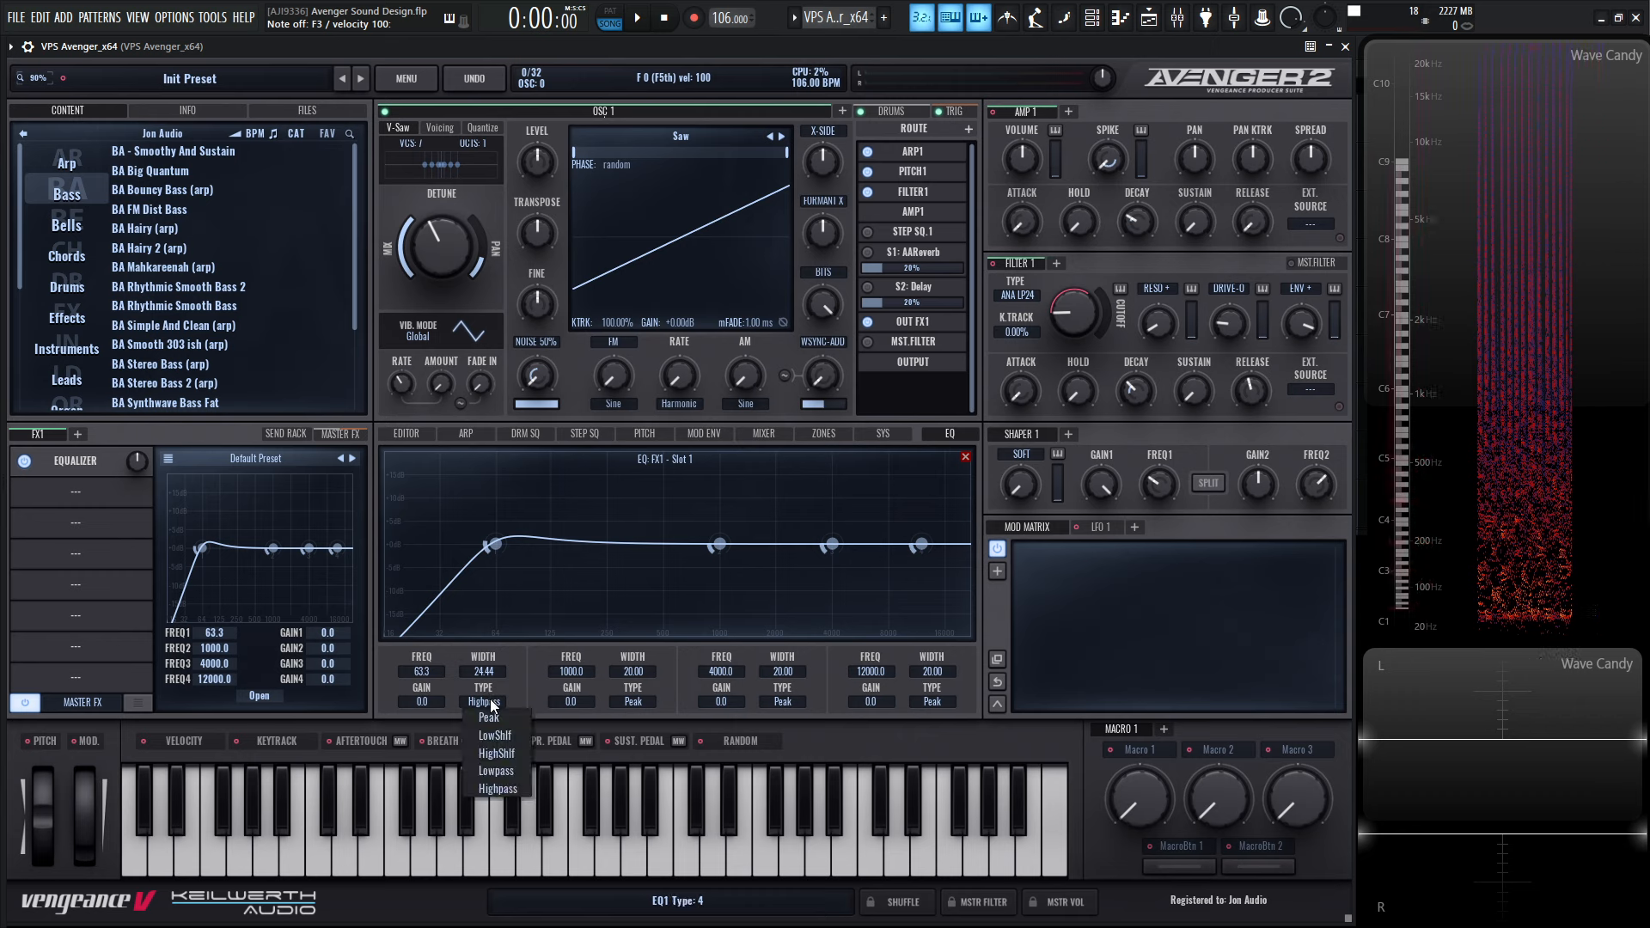
Set the first EQ band to Peak, boosting about 8.5 dB at about 49.1 Hz with a width of 37.44
{"action": "left_click", "coordinate": [512, 715]}
{"action": "left_click_drag", "start_coordinate": [492, 544], "coordinate": [472, 496]}
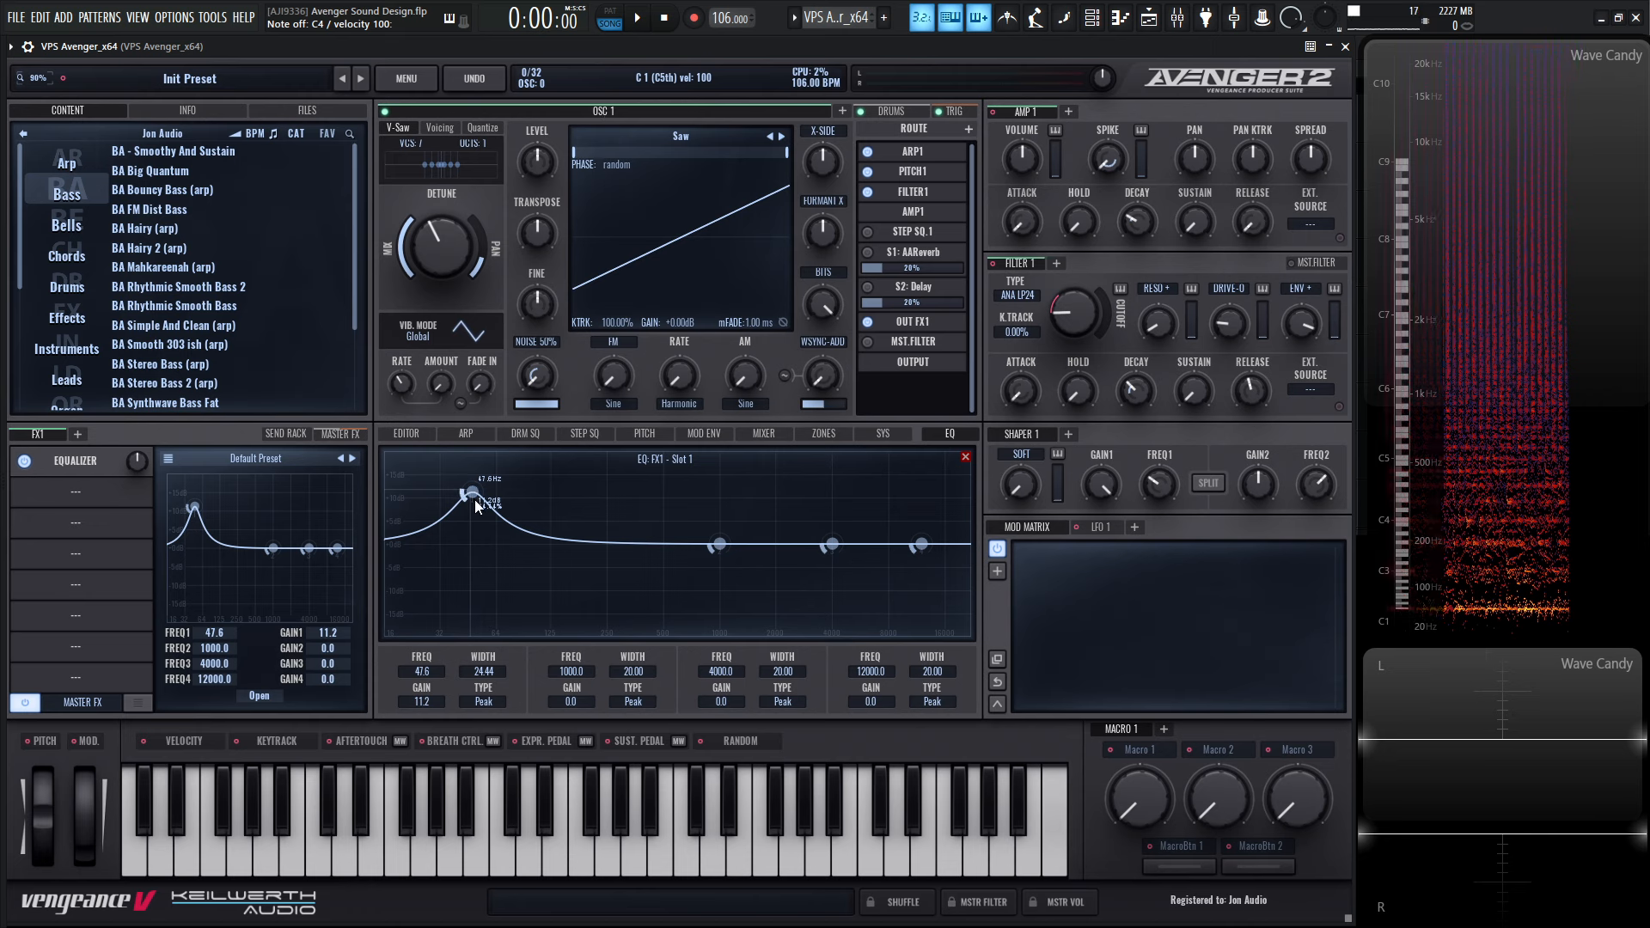
{"action": "mouse_move", "coordinate": [465, 494]}
{"action": "left_mouse_down"}
{"action": "mouse_move", "coordinate": [461, 472]}
{"action": "mouse_move", "coordinate": [473, 503]}
{"action": "left_mouse_up"}
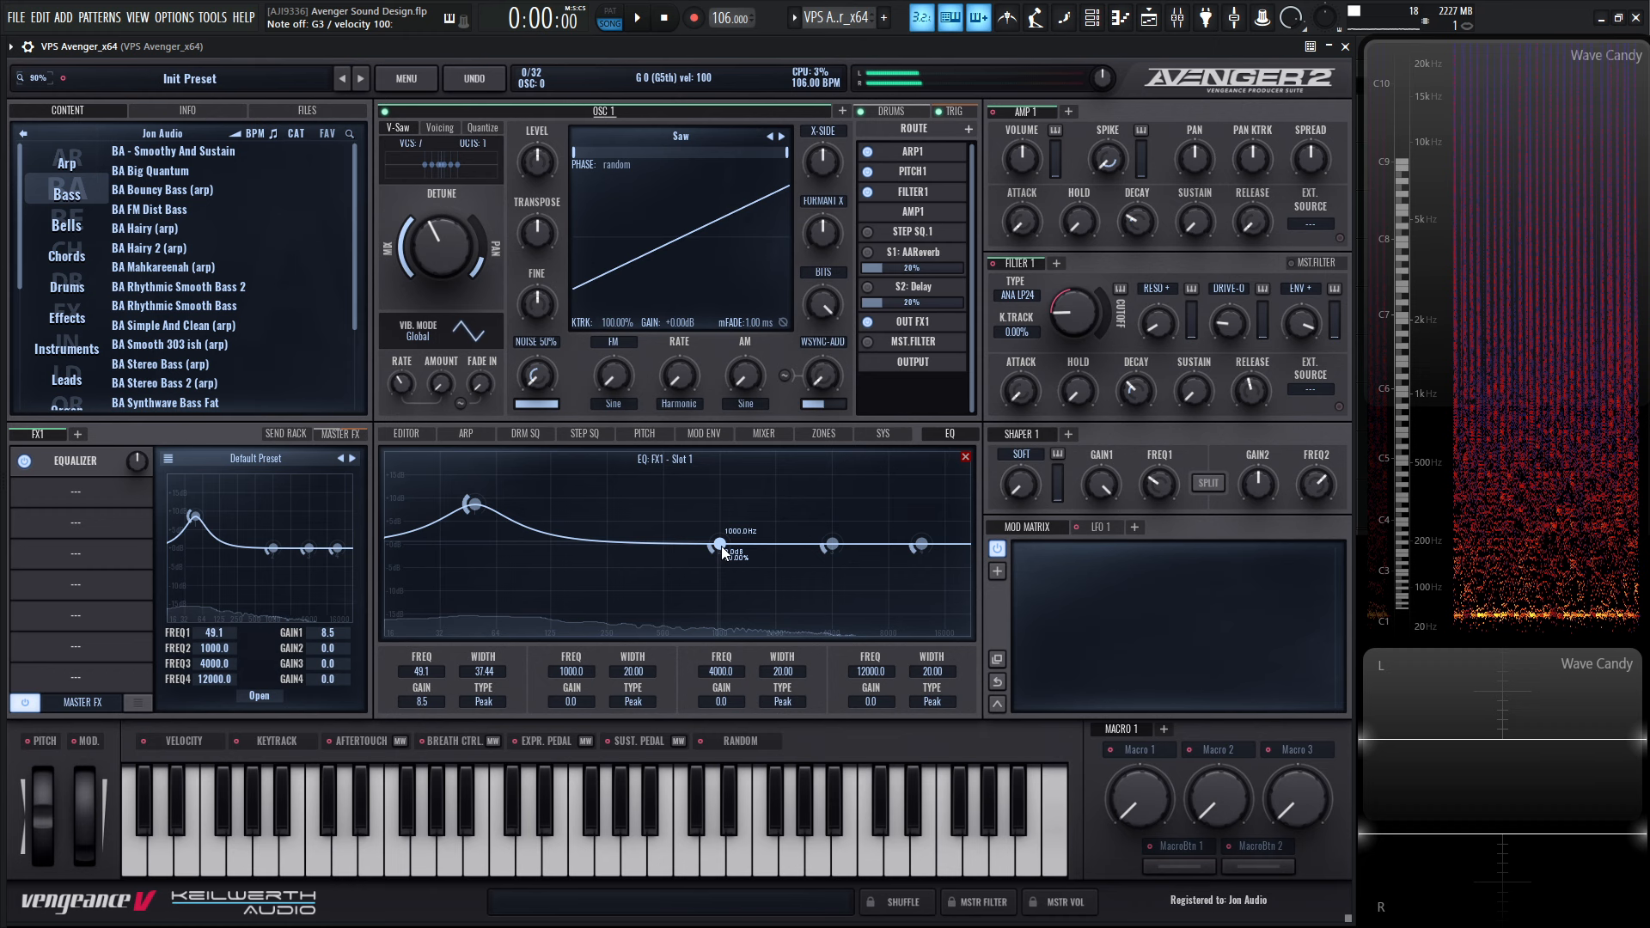
Cut about 1.8 dB at about 115.5 Hz with the second EQ band, using a width of 31.00
{"action": "left_click_drag", "start_coordinate": [720, 545], "coordinate": [543, 514]}
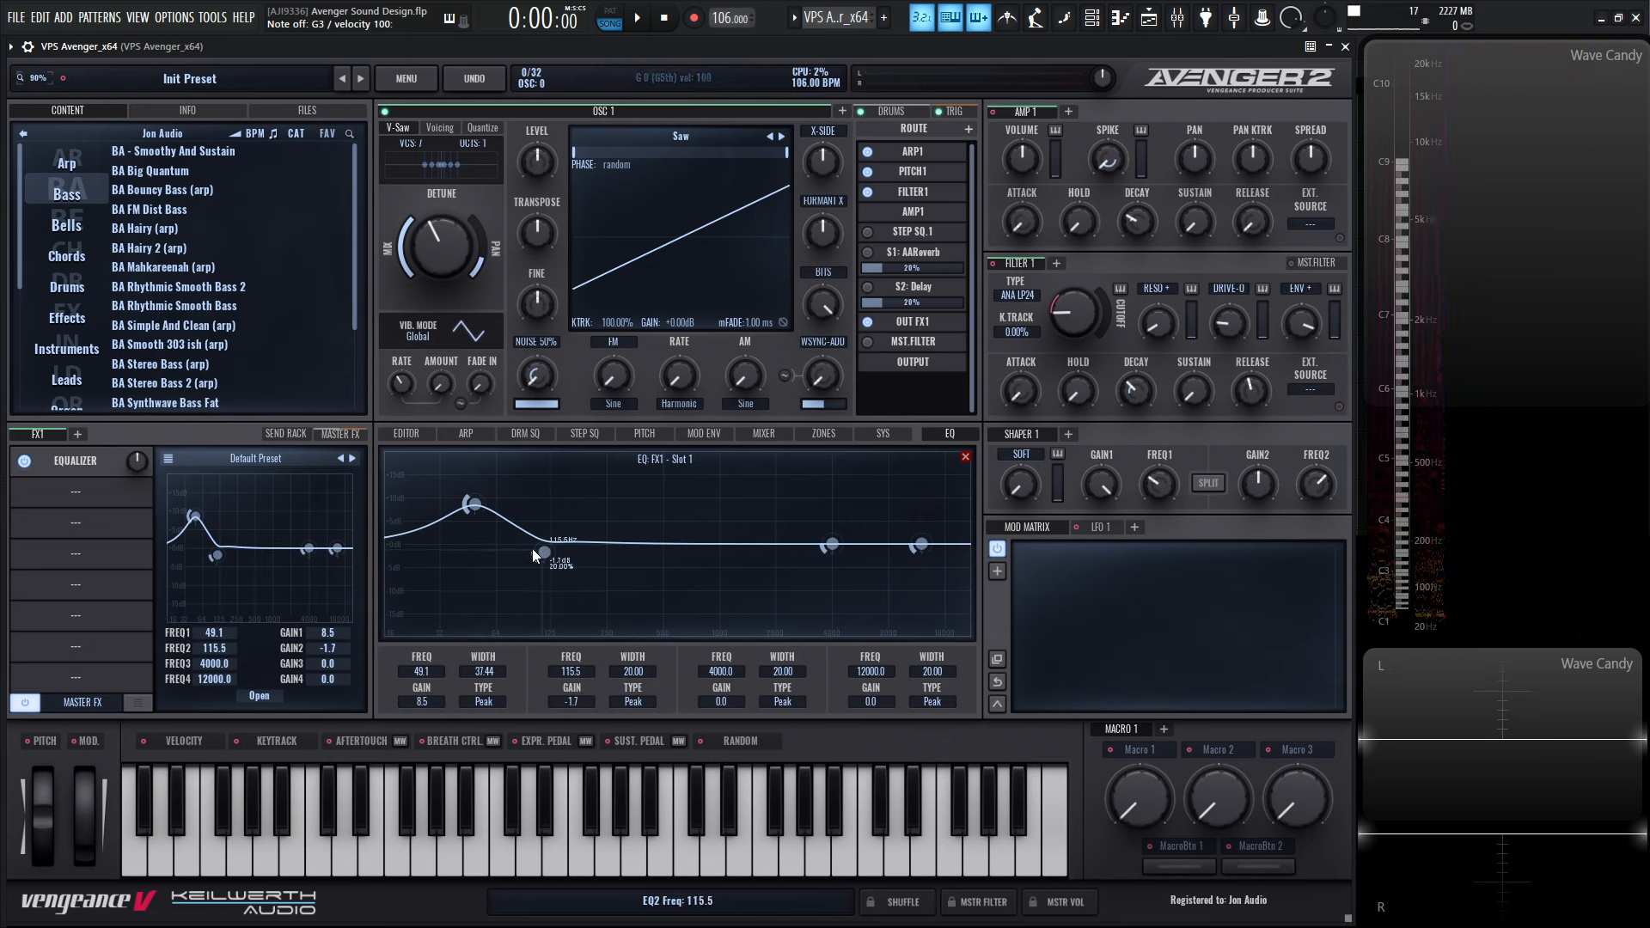
{"action": "left_click_drag", "start_coordinate": [534, 553], "coordinate": [536, 534]}
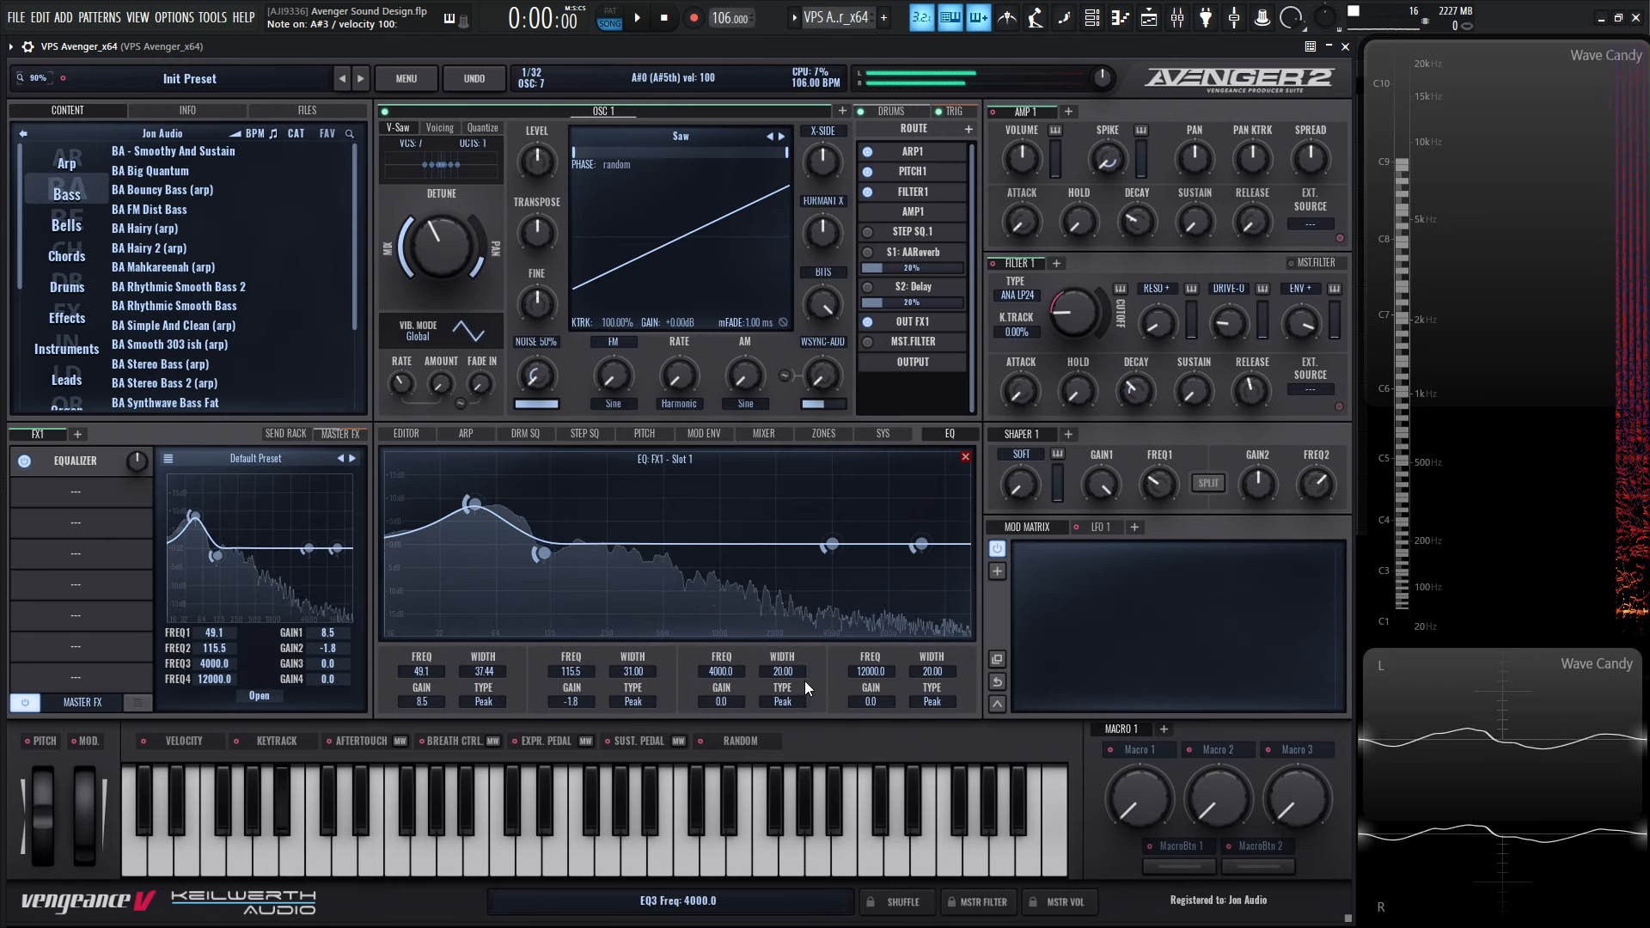
Change the fourth EQ band to HighShlf, boosting about 2.2 dB from about 998 Hz with a width of 28.00
{"action": "left_click", "coordinate": [947, 700]}
{"action": "left_click", "coordinate": [967, 755]}
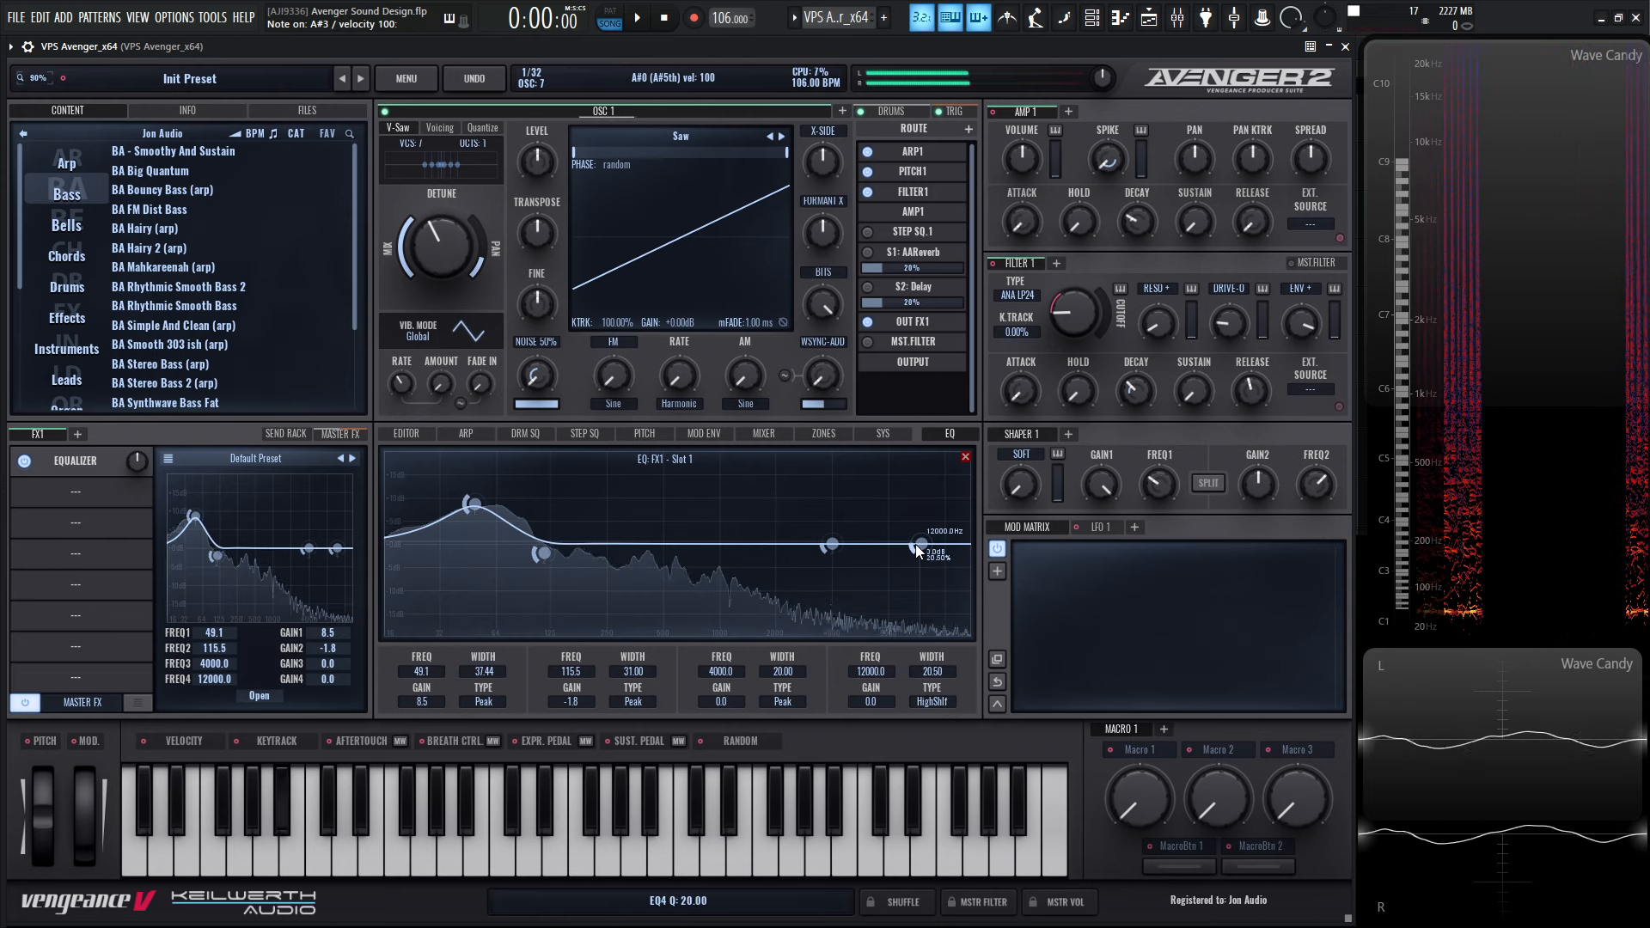
{"action": "left_click_drag", "start_coordinate": [921, 544], "coordinate": [720, 535]}
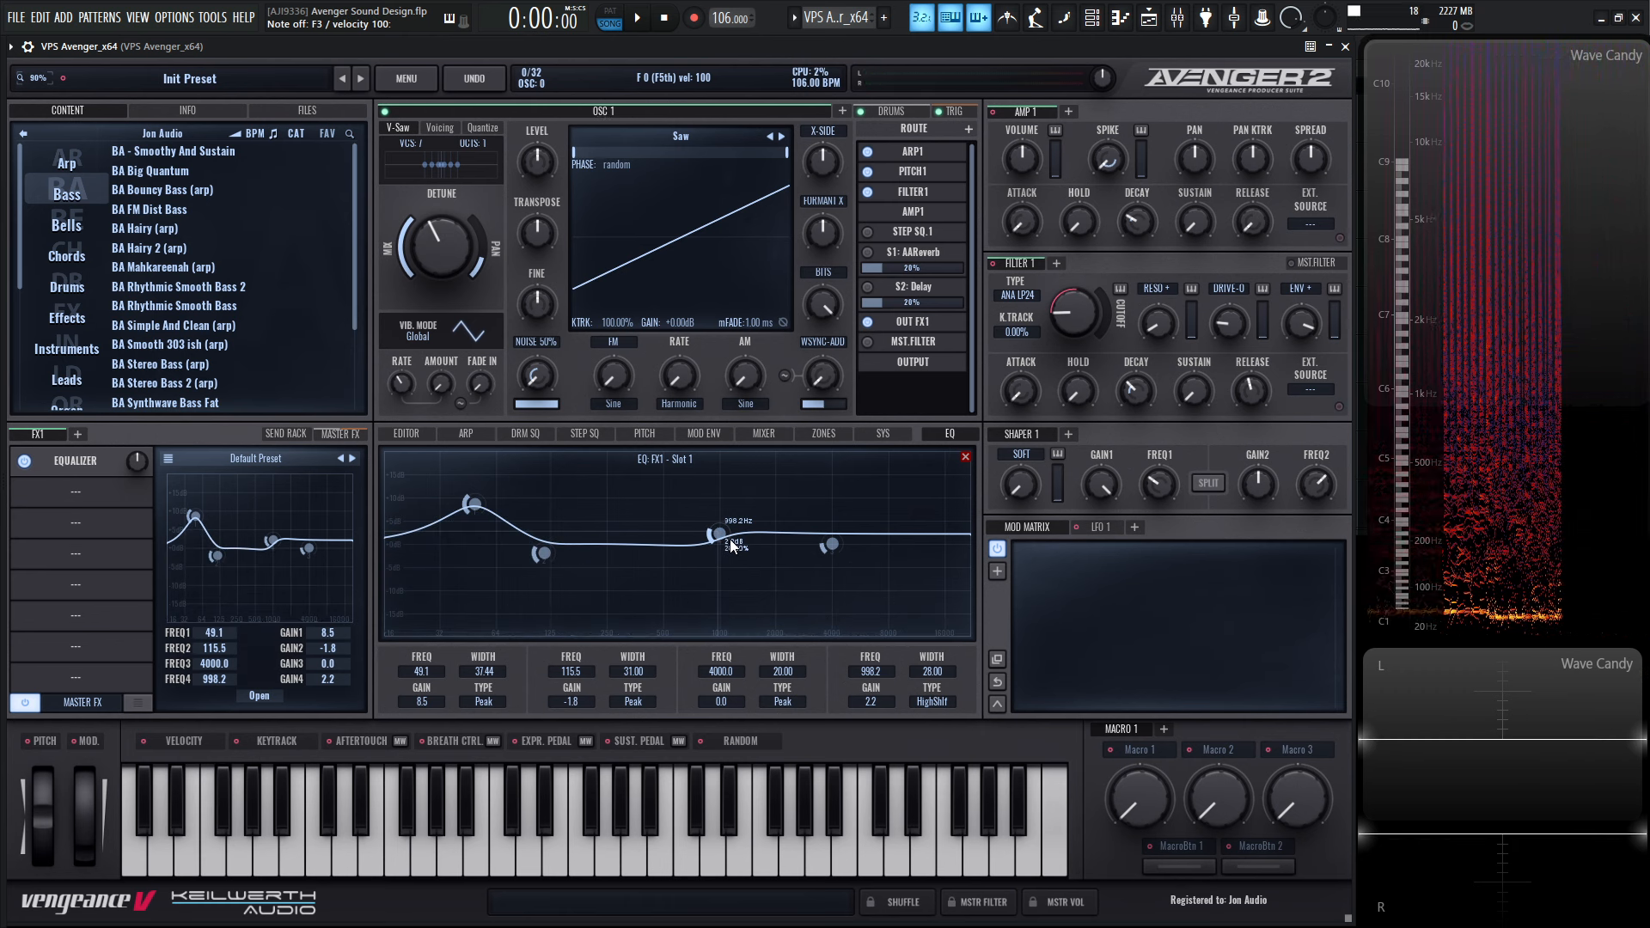
Add a Compressor to the second FX 1 slot and lower its threshold to about -17 dB
{"action": "left_click", "coordinate": [81, 492]}
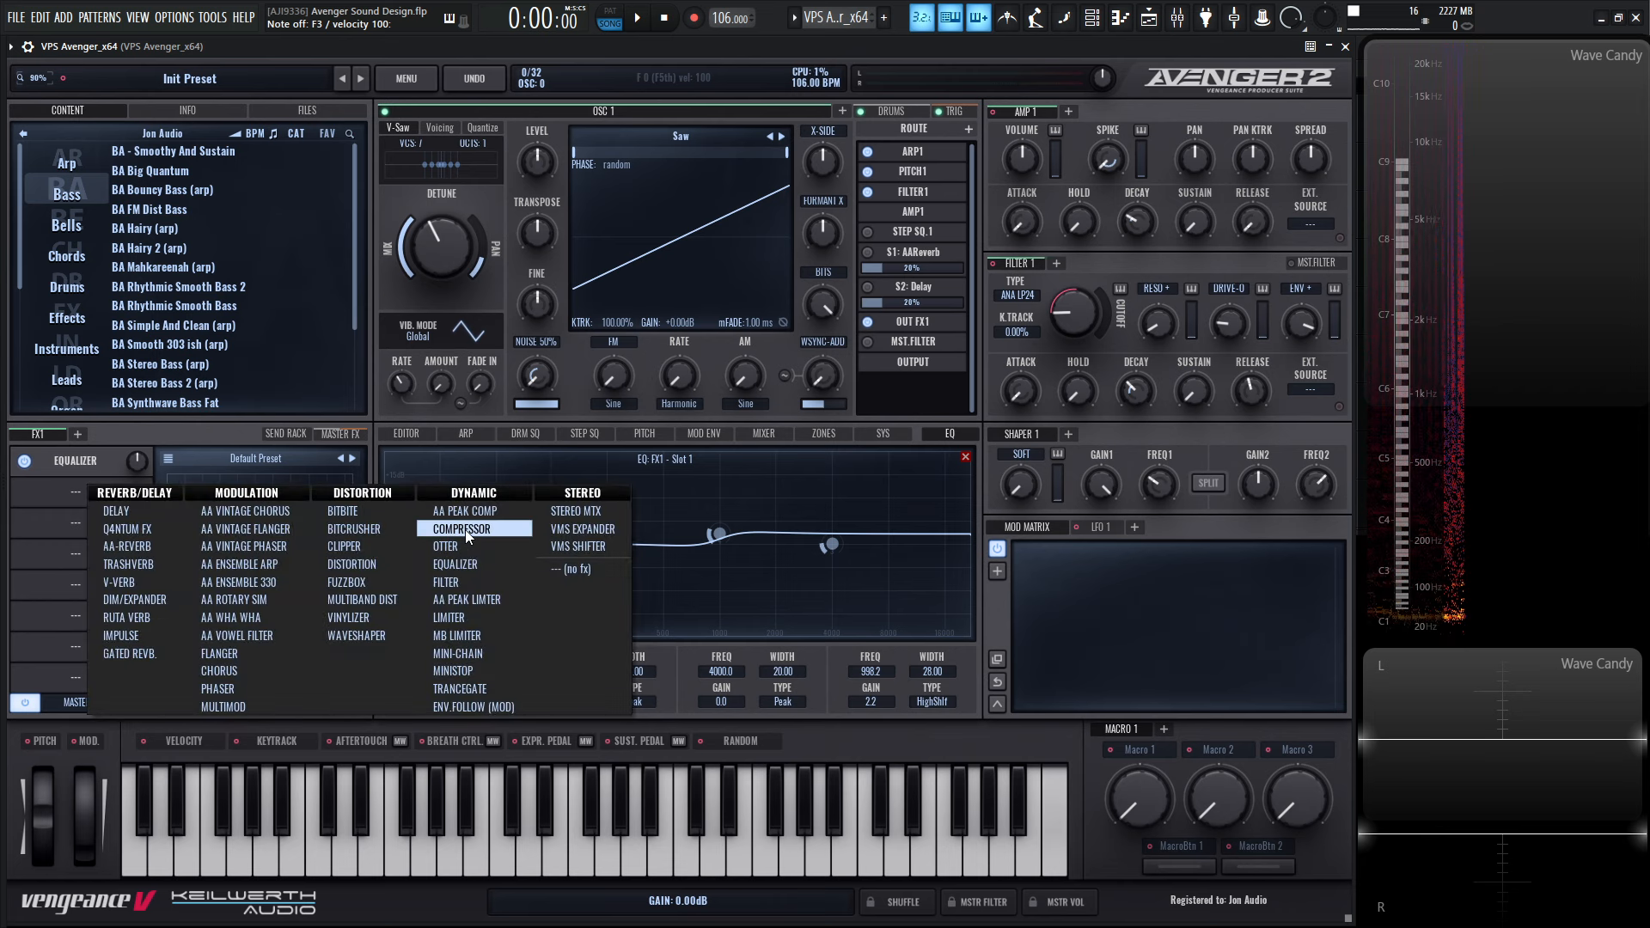
{"action": "left_click", "coordinate": [485, 520]}
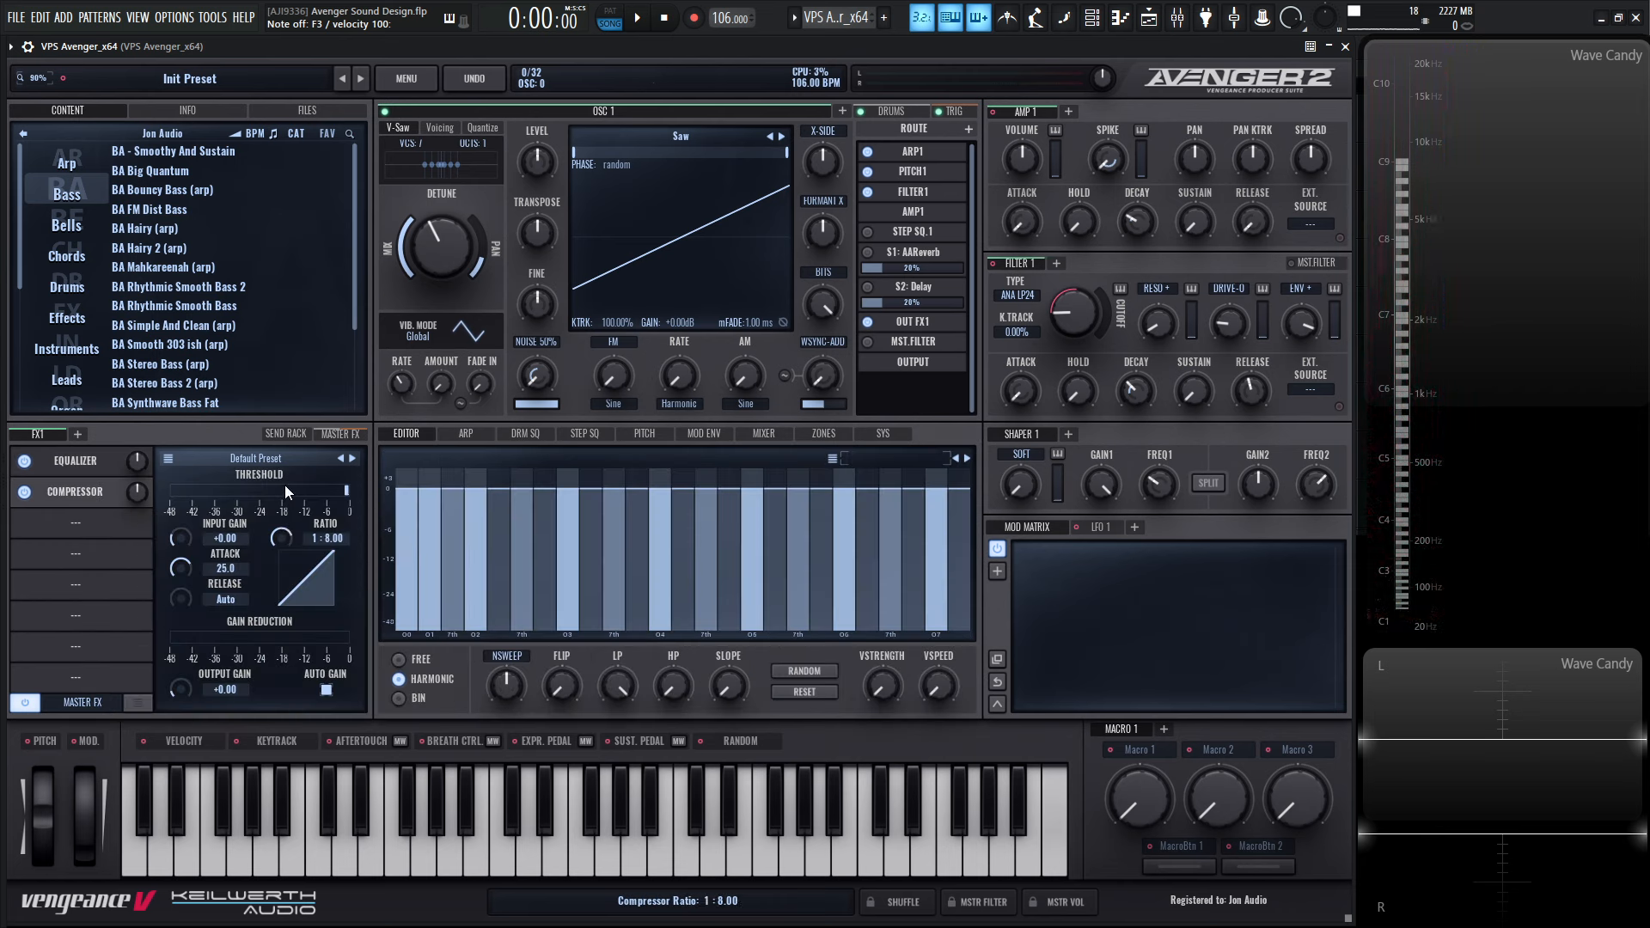
{"action": "left_click_drag", "start_coordinate": [345, 487], "coordinate": [289, 488]}
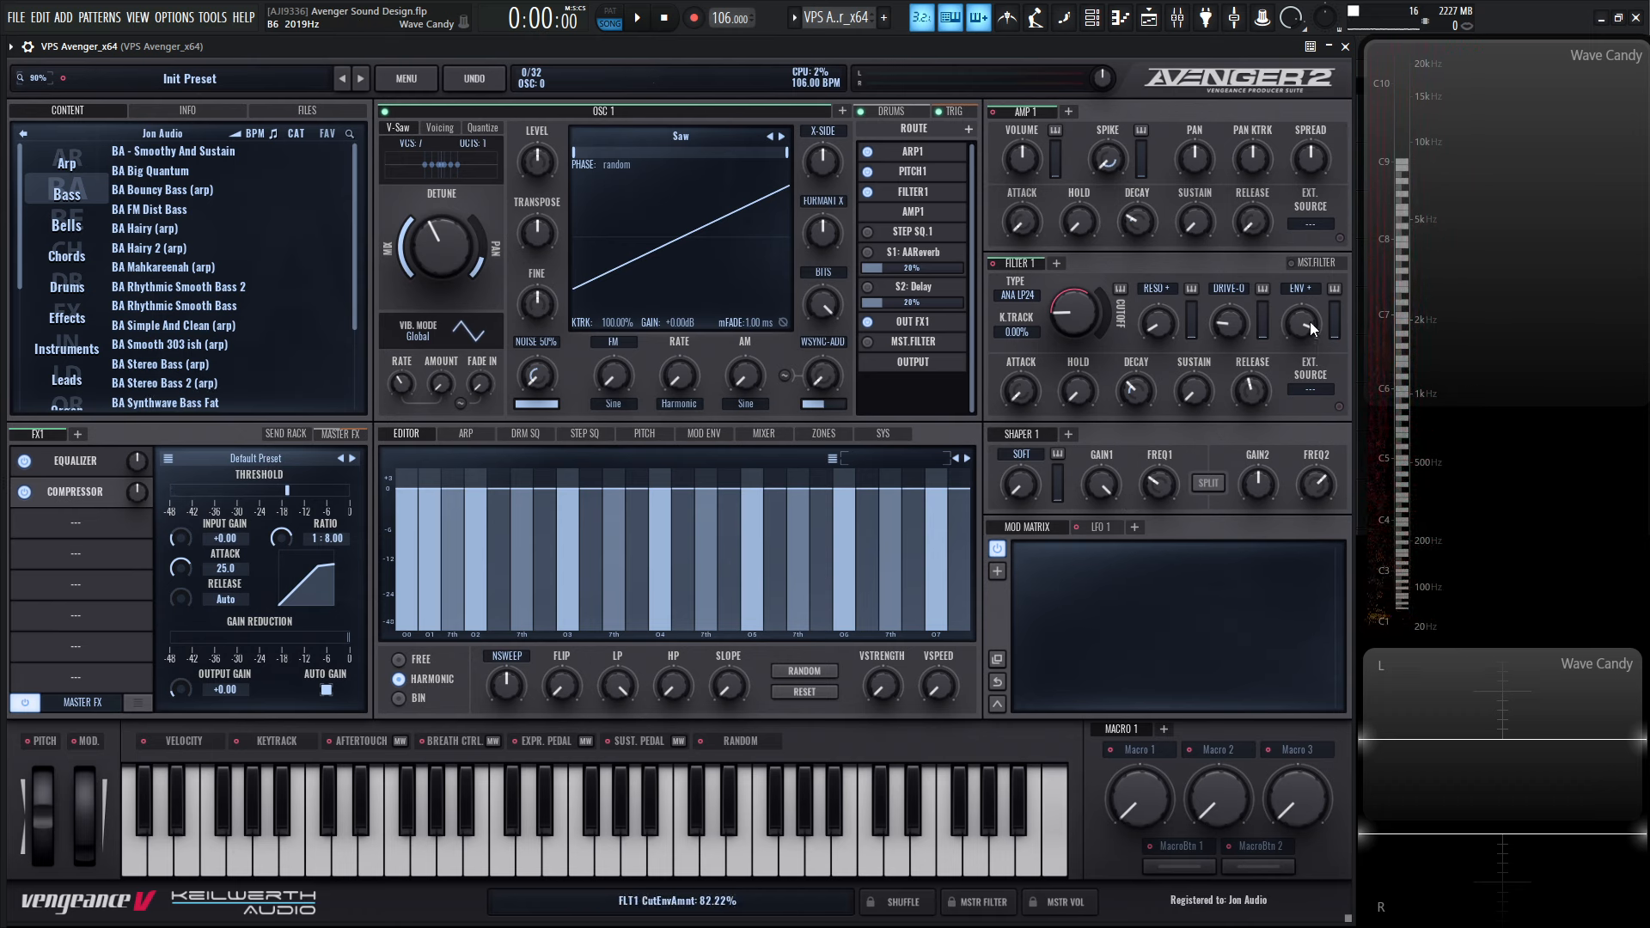
{"action": "mouse_move", "coordinate": [1310, 327]}
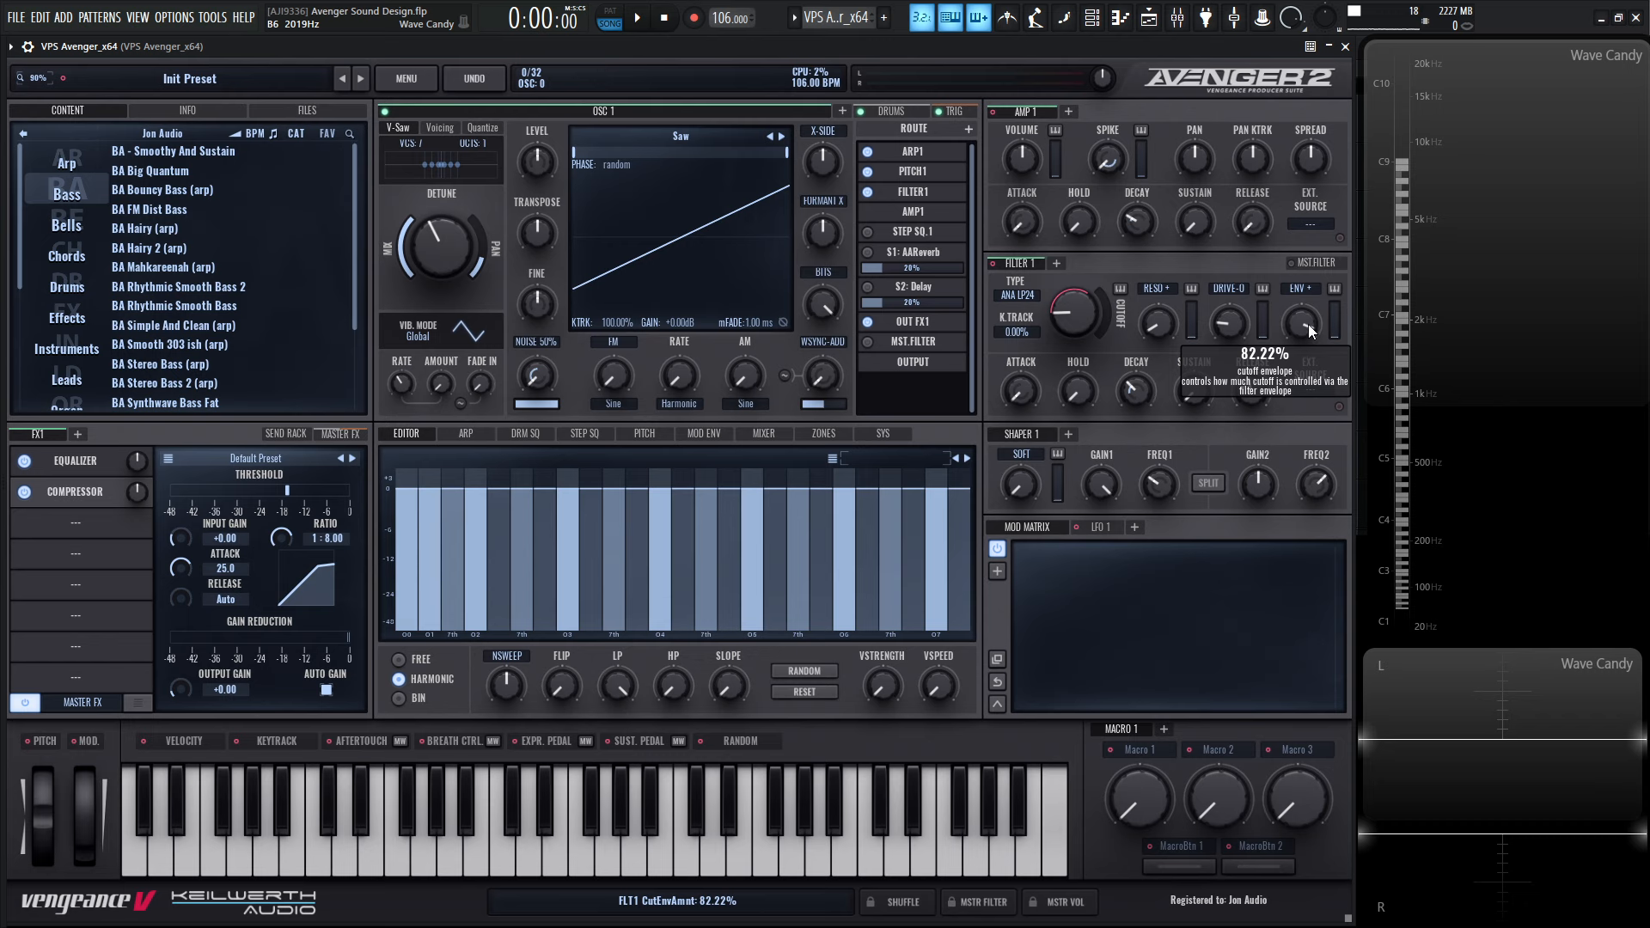
Adjust Filter 1's cutoff envelope amount to about 82%
{"action": "left_click_drag", "start_coordinate": [1308, 323], "coordinate": [1310, 332]}
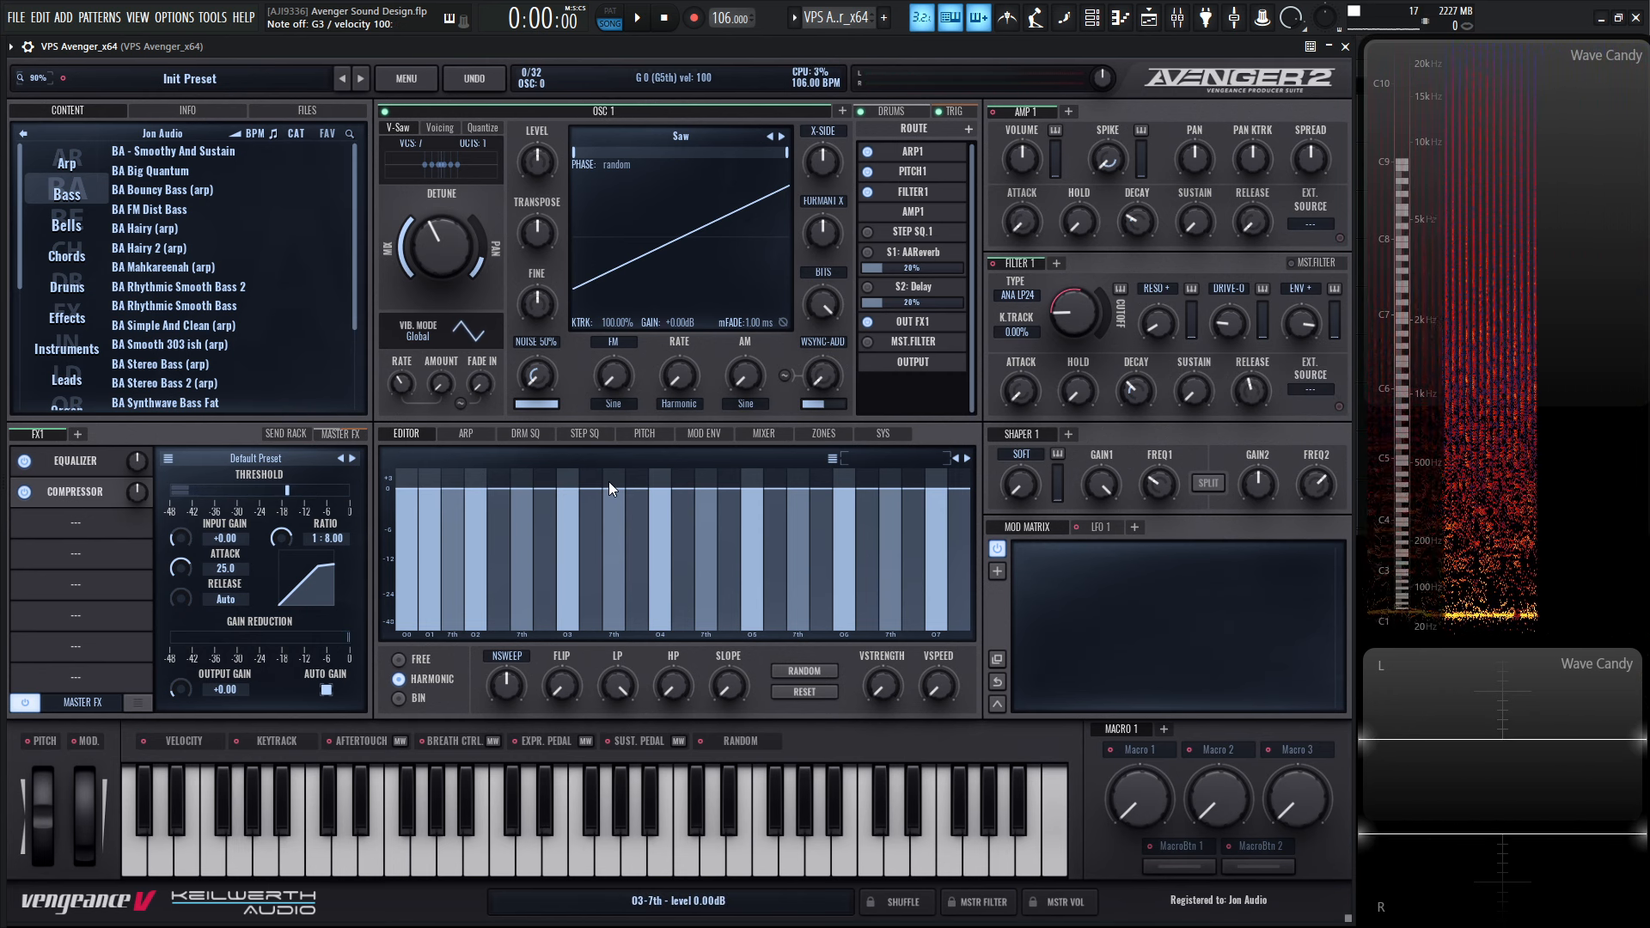
Add a Dim/Expander to the third FX 1 slot, lower its filter's upper limit to about 11 kHz, and compare it bypassed
{"action": "left_click", "coordinate": [69, 525]}
{"action": "left_click", "coordinate": [124, 634]}
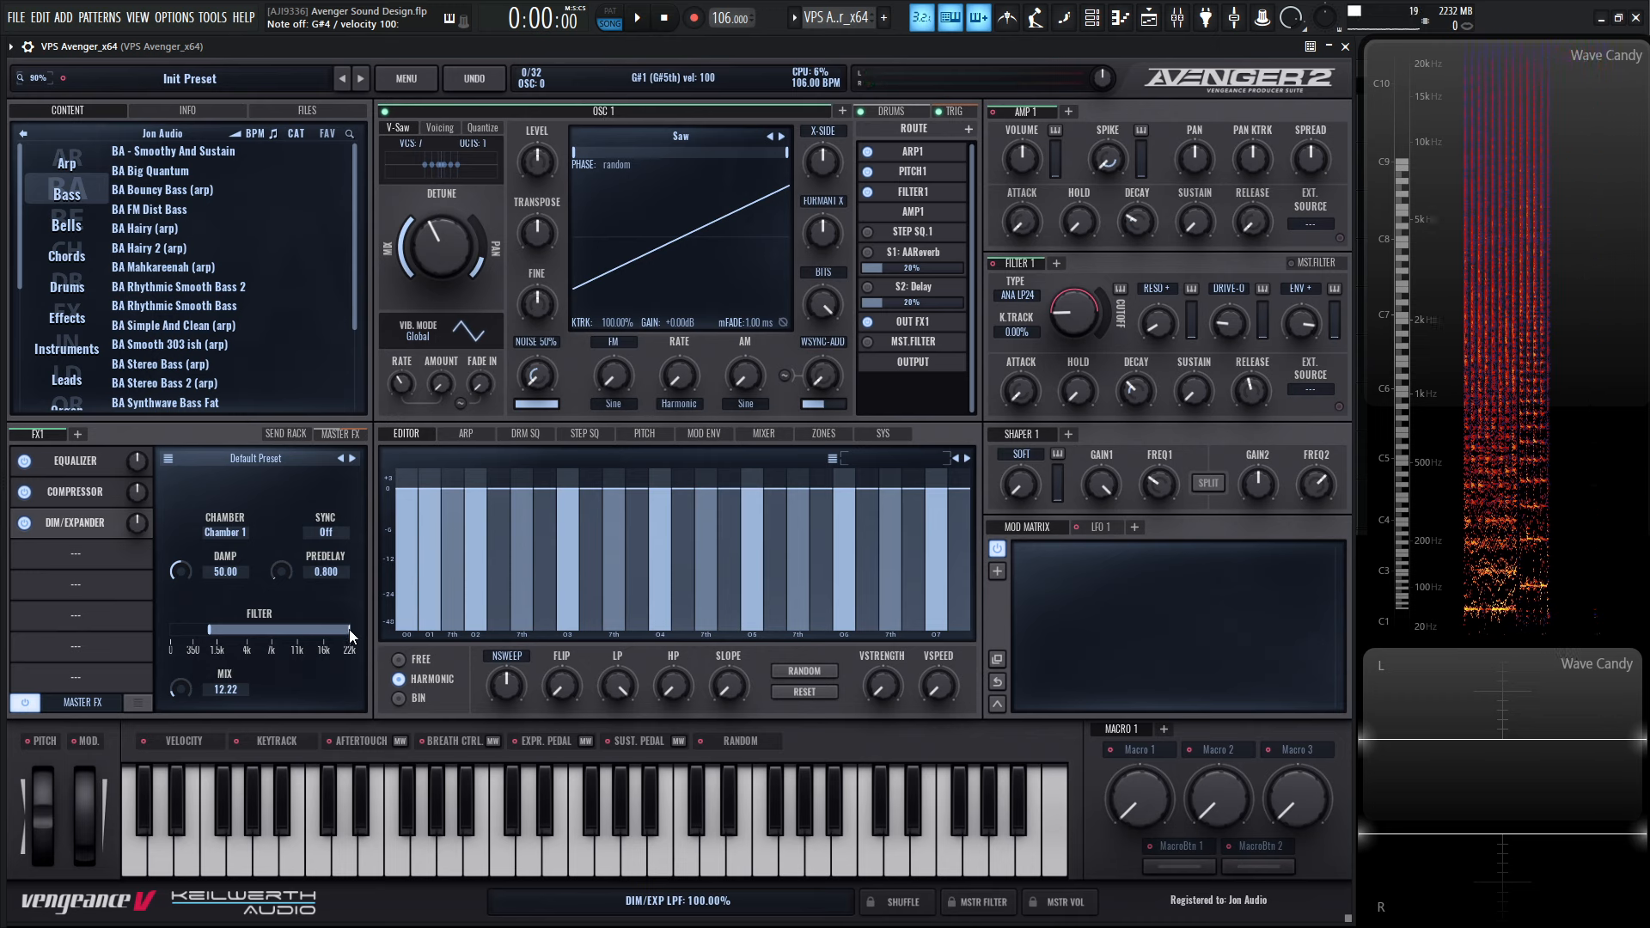
{"action": "left_click_drag", "start_coordinate": [349, 633], "coordinate": [301, 634]}
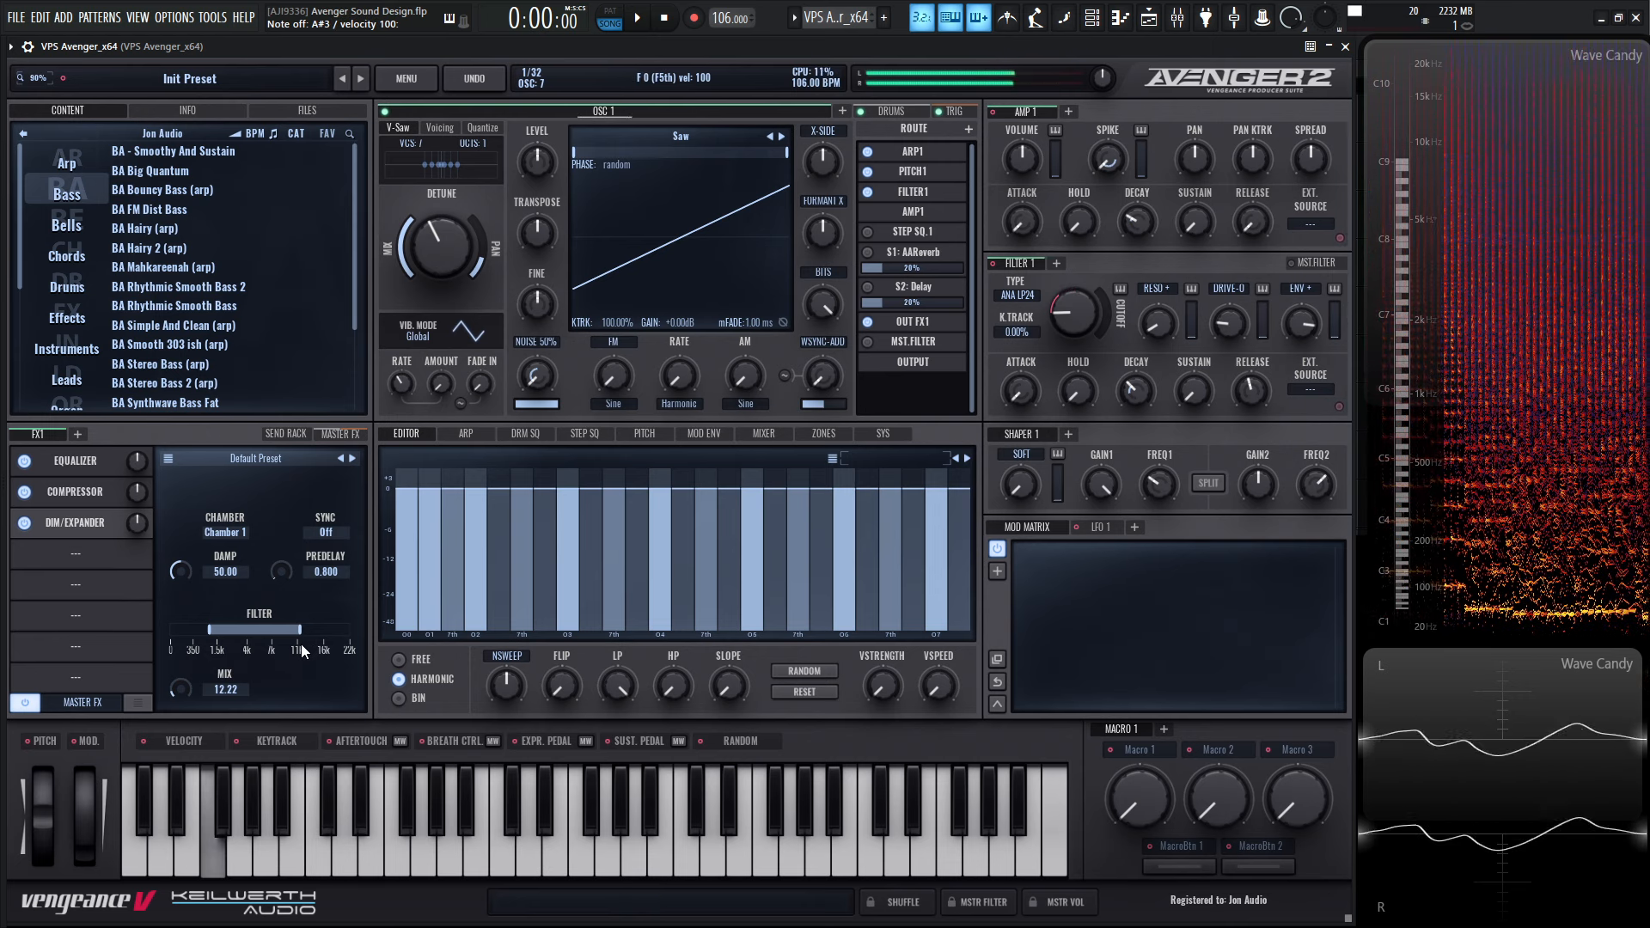
{"action": "left_click", "coordinate": [25, 523]}
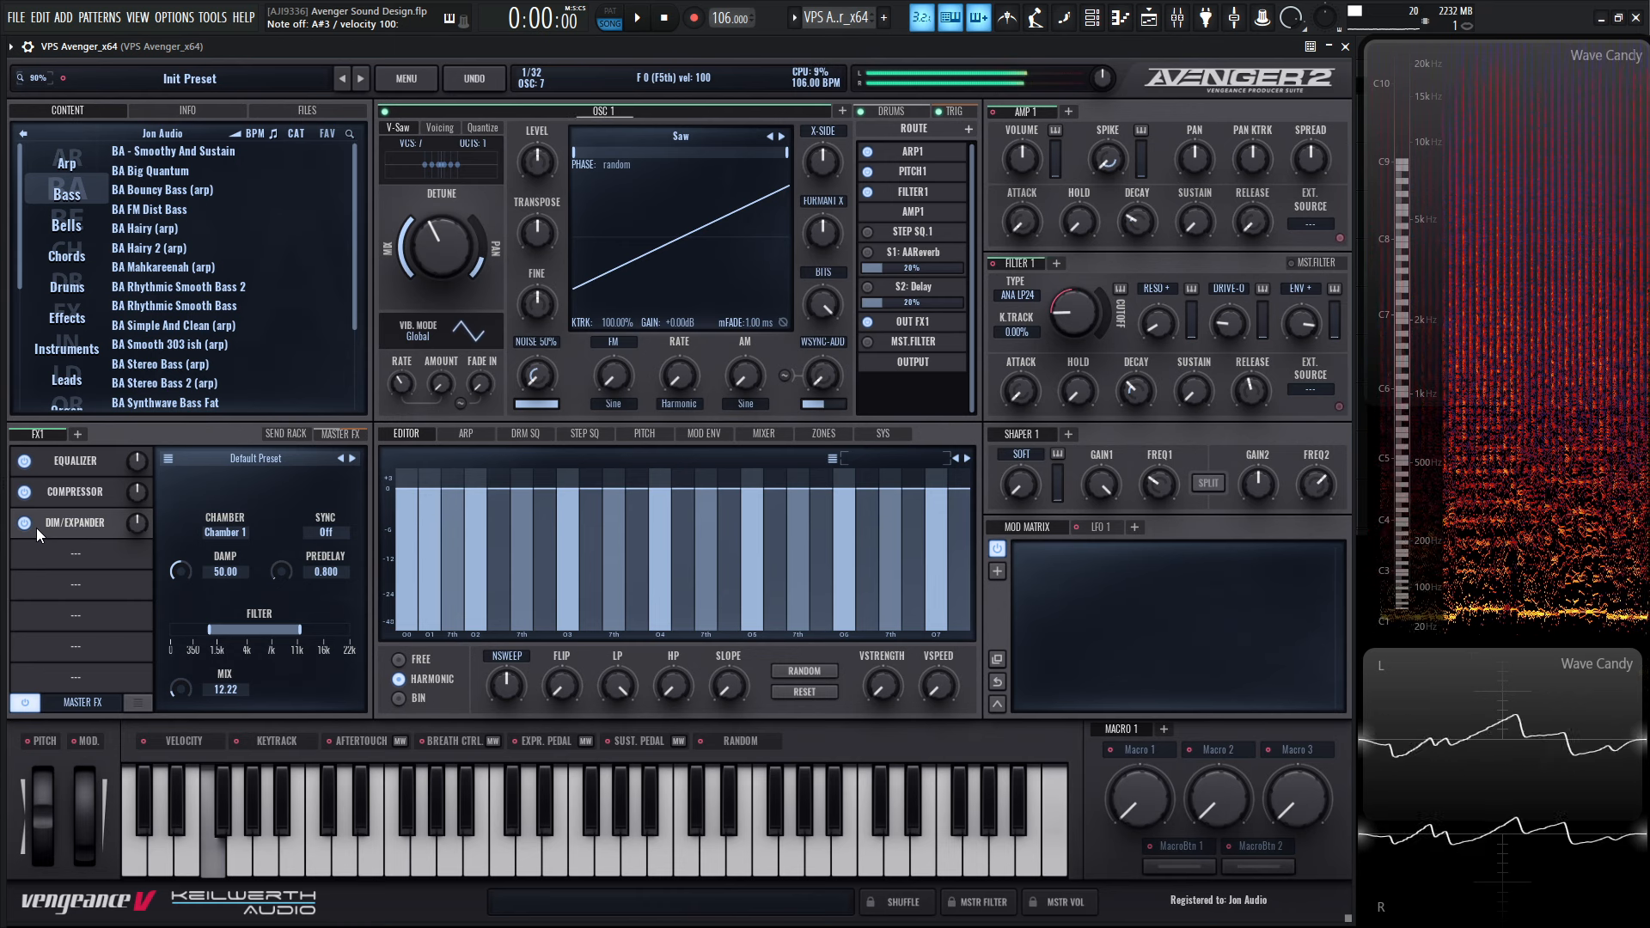
Add a Delay to the fourth FX 1 slot and lower its filter's upper limit to about 11 kHz
{"action": "left_click", "coordinate": [84, 559]}
{"action": "left_click", "coordinate": [116, 584]}
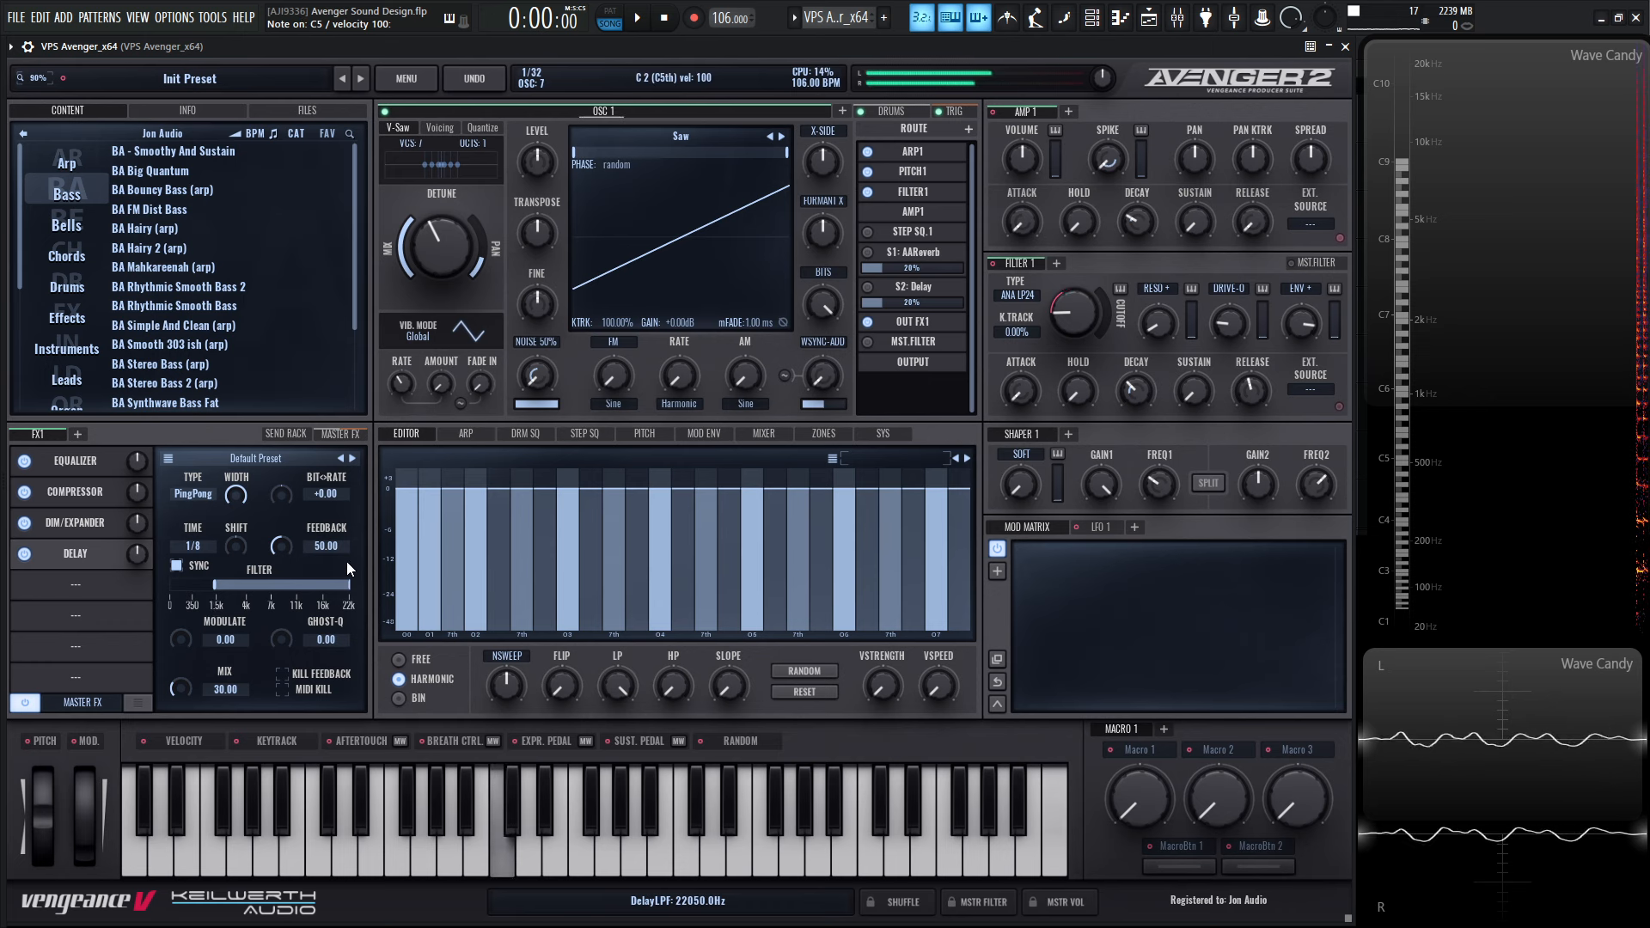
{"action": "left_click_drag", "start_coordinate": [347, 584], "coordinate": [296, 586]}
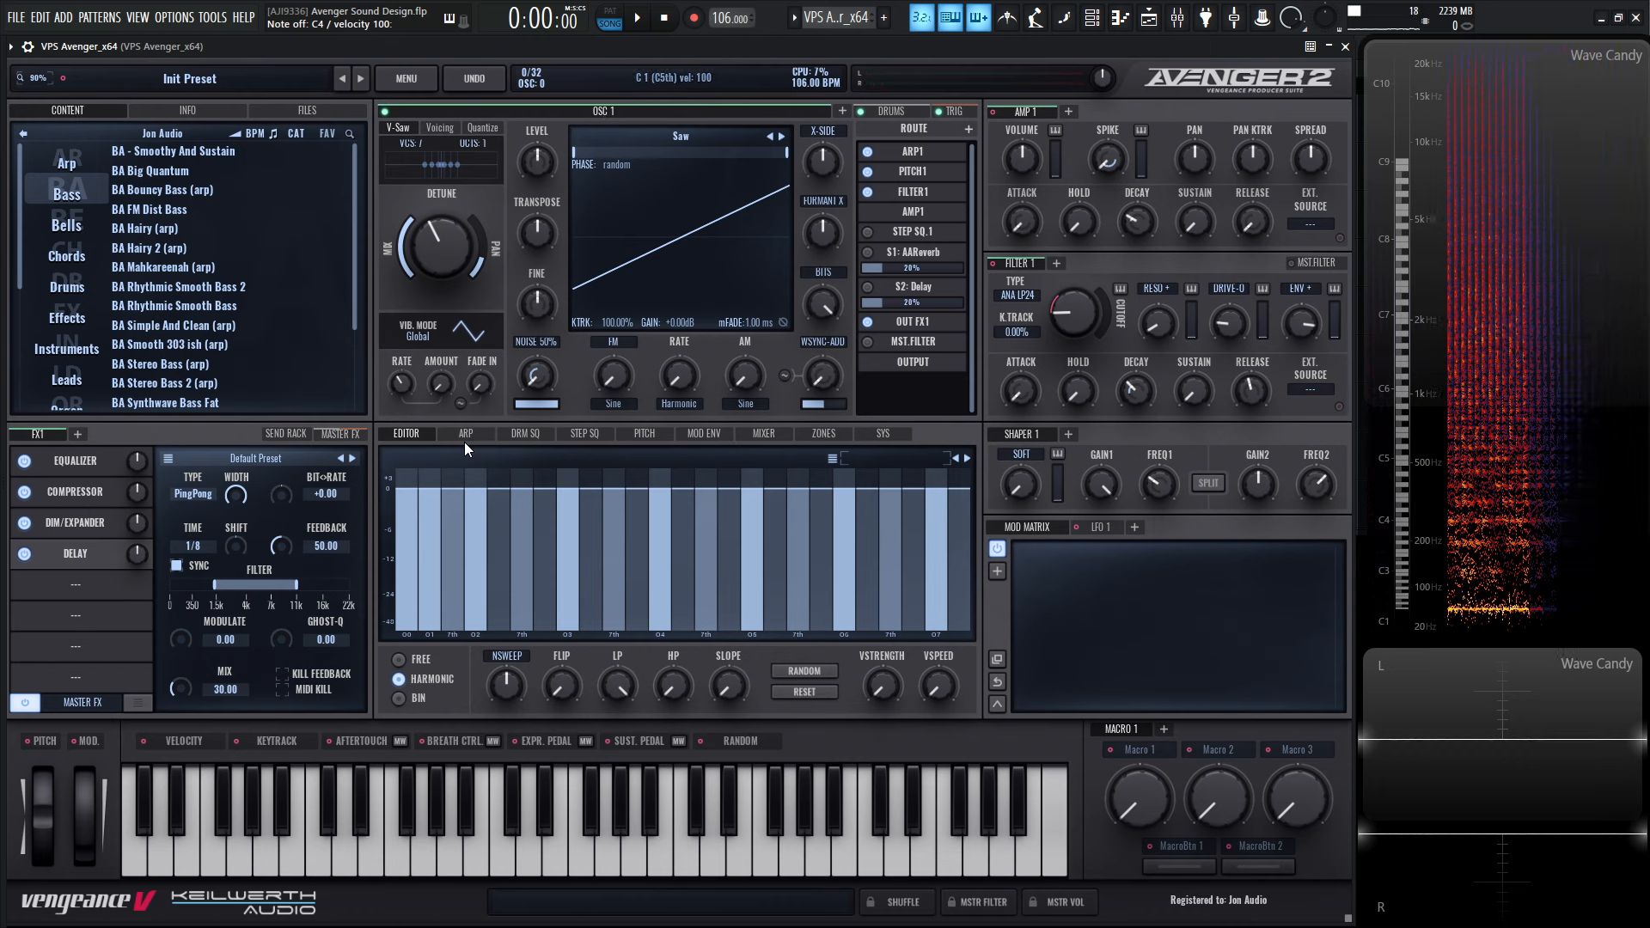
Set the Delay's time to 1/8D and its mix to about 34
{"action": "left_click", "coordinate": [199, 545]}
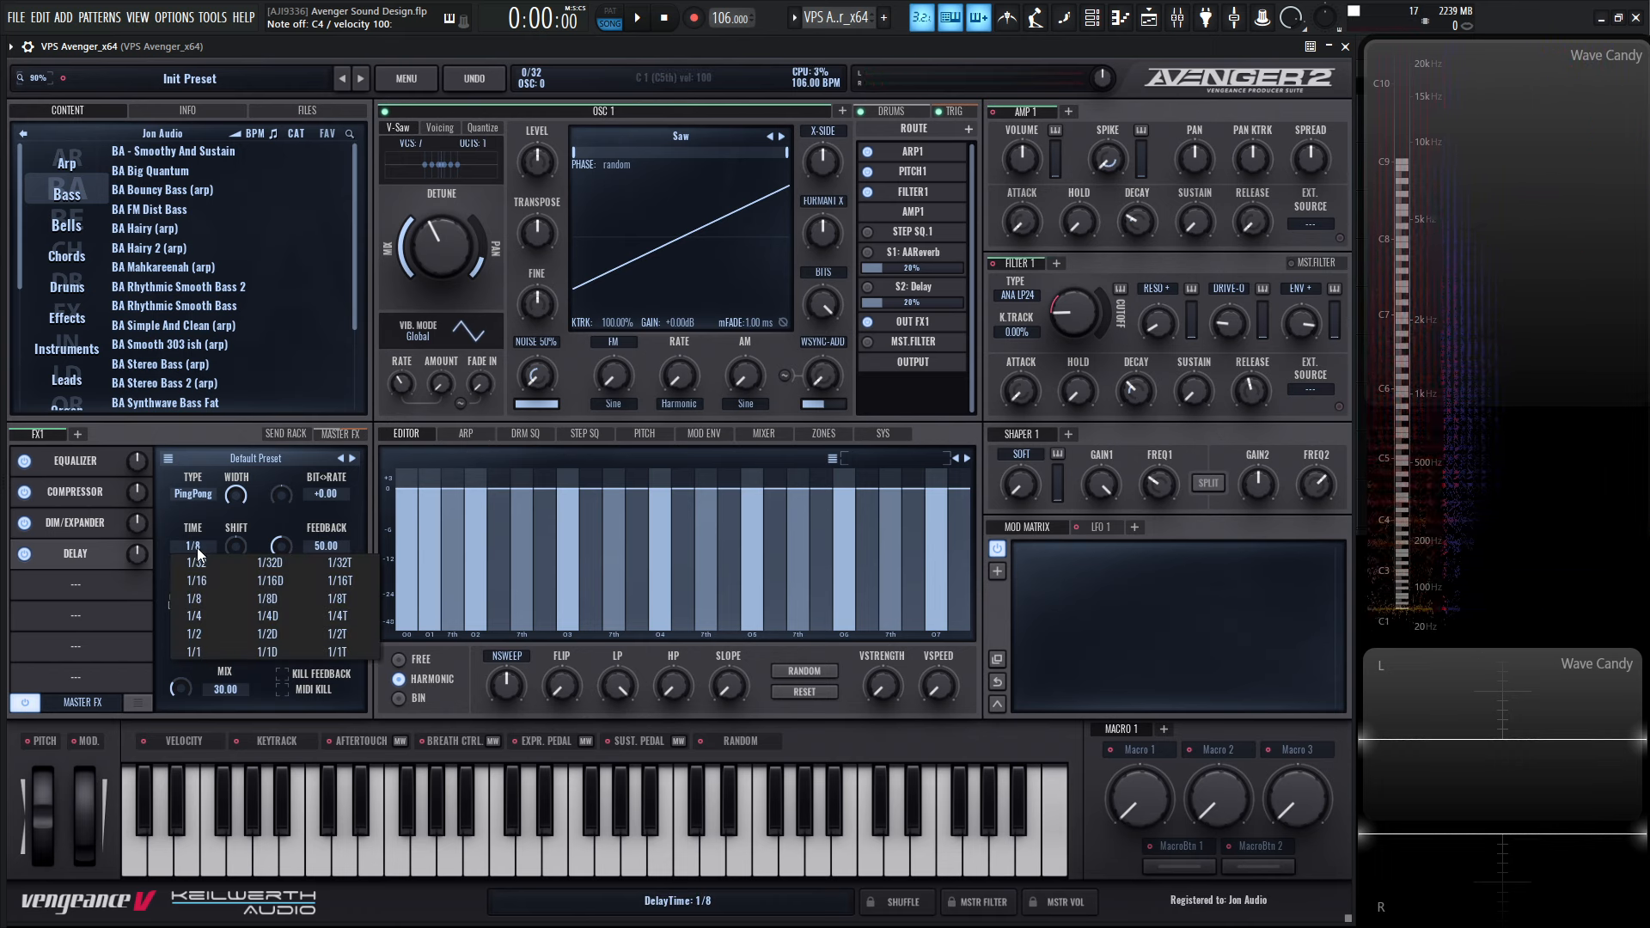
{"action": "left_click", "coordinate": [235, 594]}
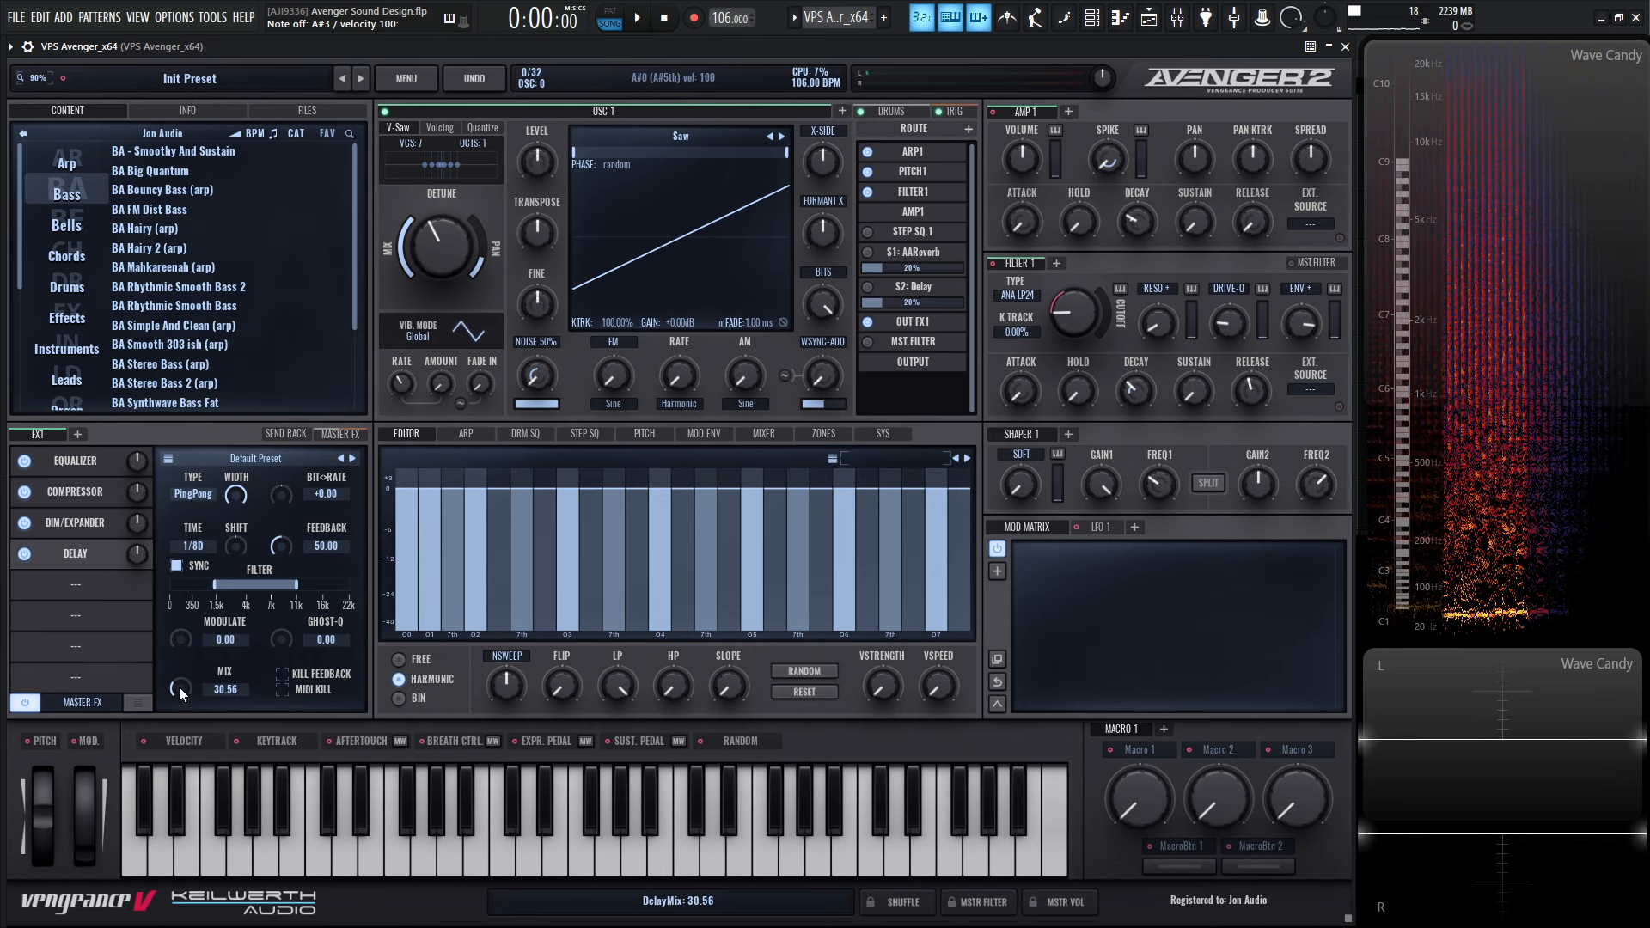
{"action": "left_click_drag", "start_coordinate": [179, 683], "coordinate": [185, 682]}
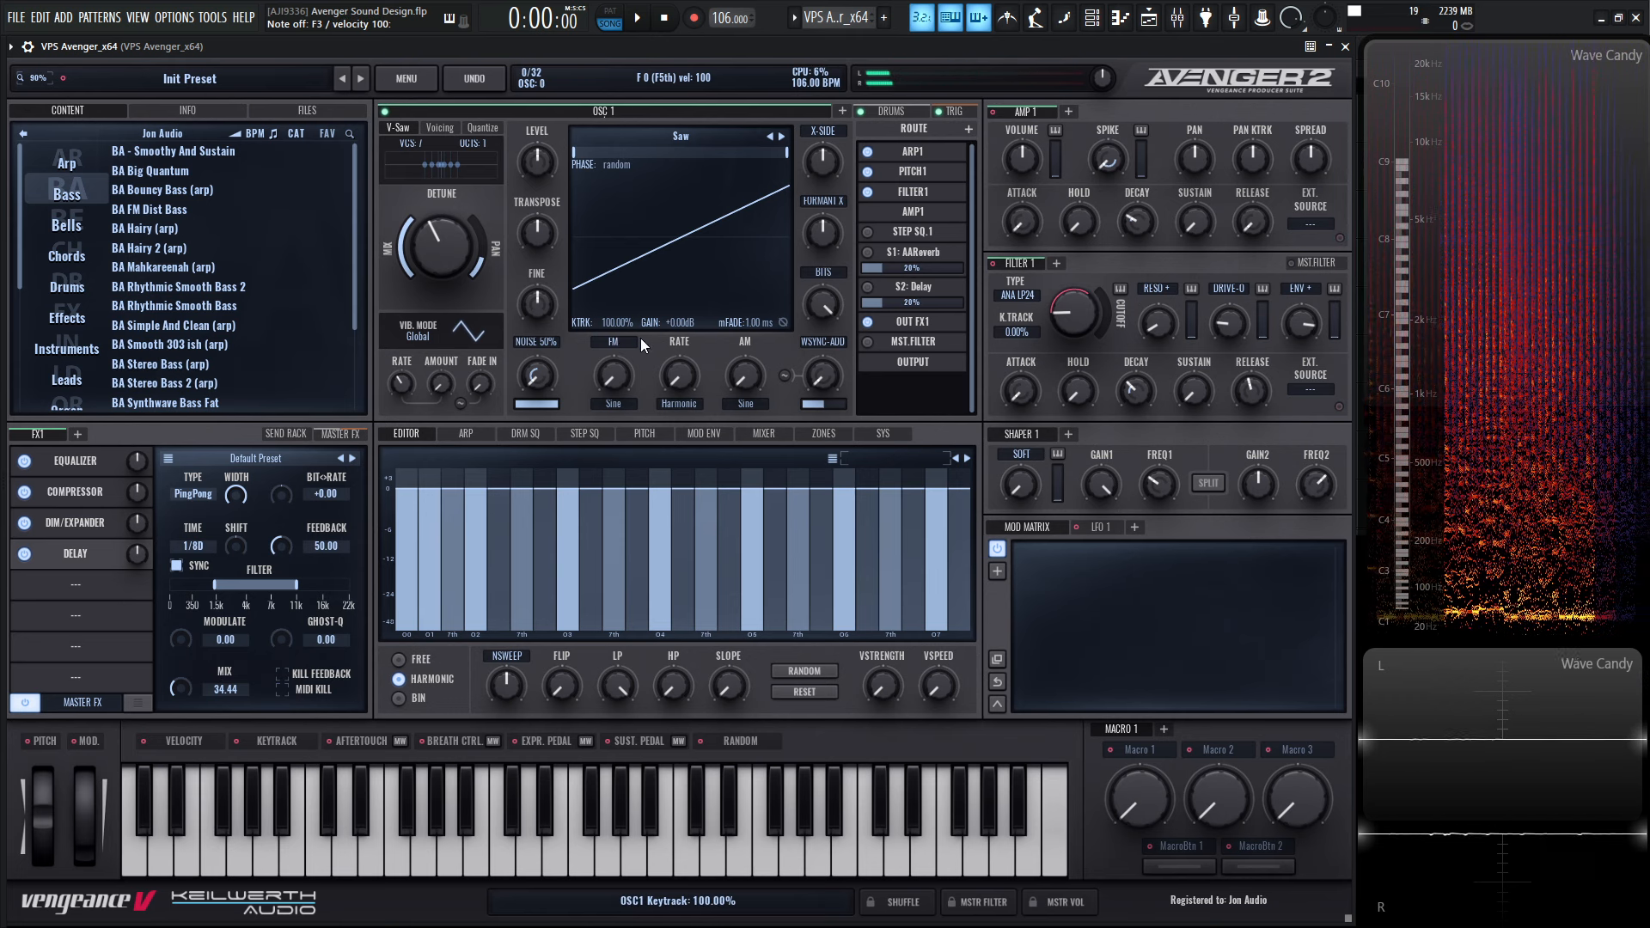
Enable the drum sequencer in the drum routing, load the Big Dance 1 drumkit, and audition it with the bass
{"action": "left_click", "coordinate": [890, 112]}
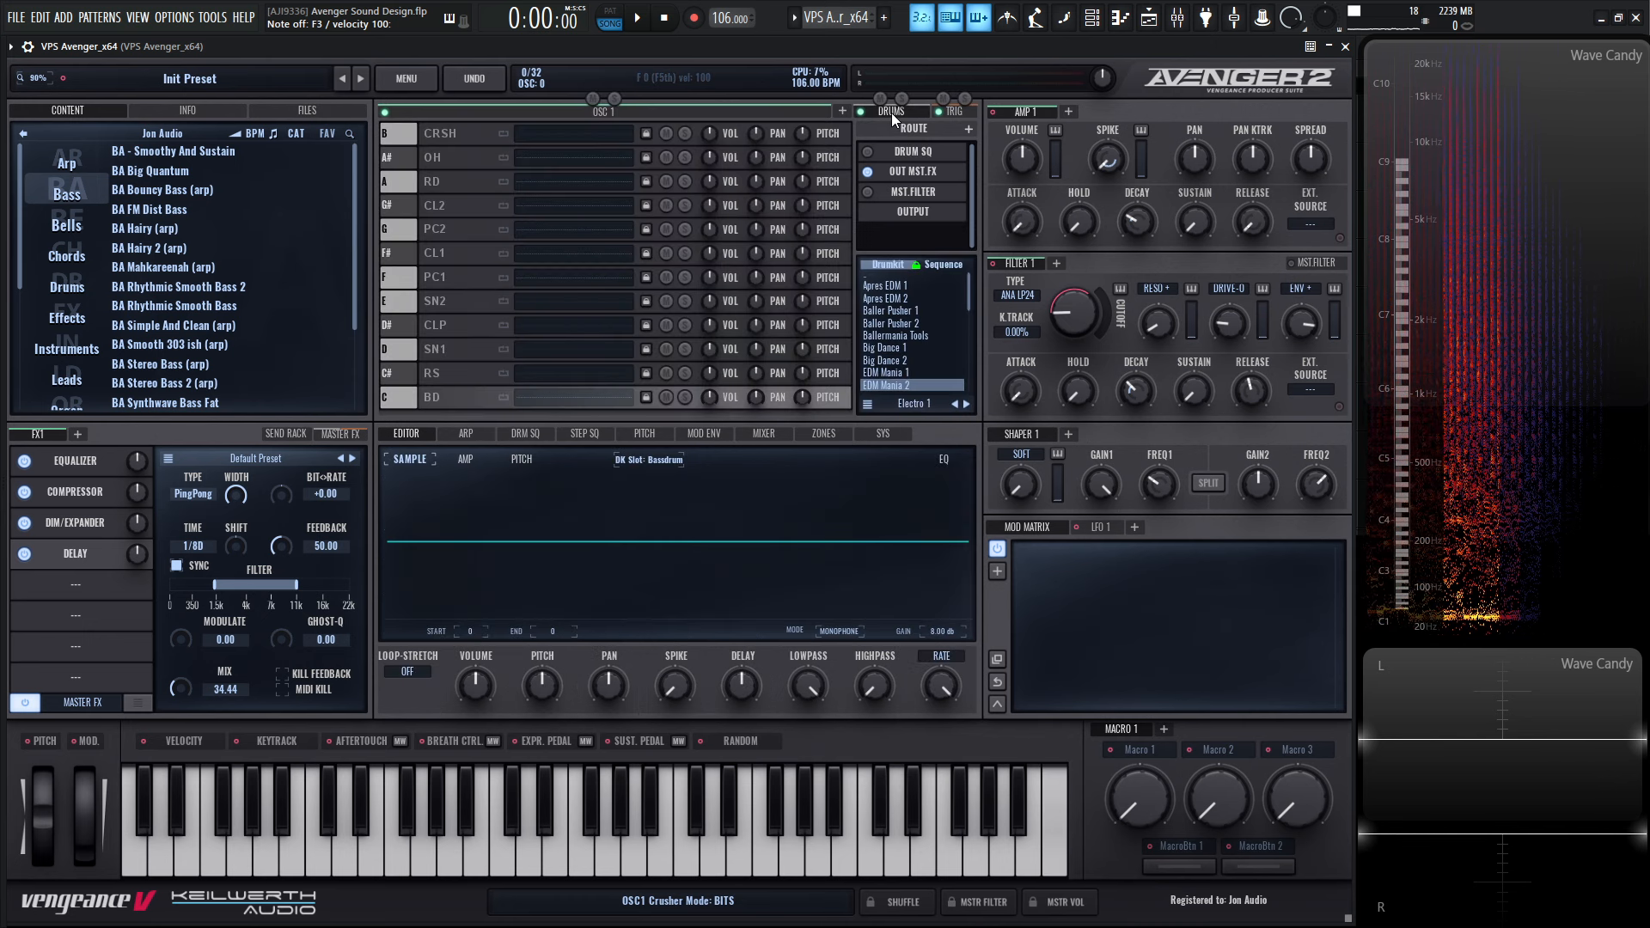
{"action": "left_click", "coordinate": [868, 152]}
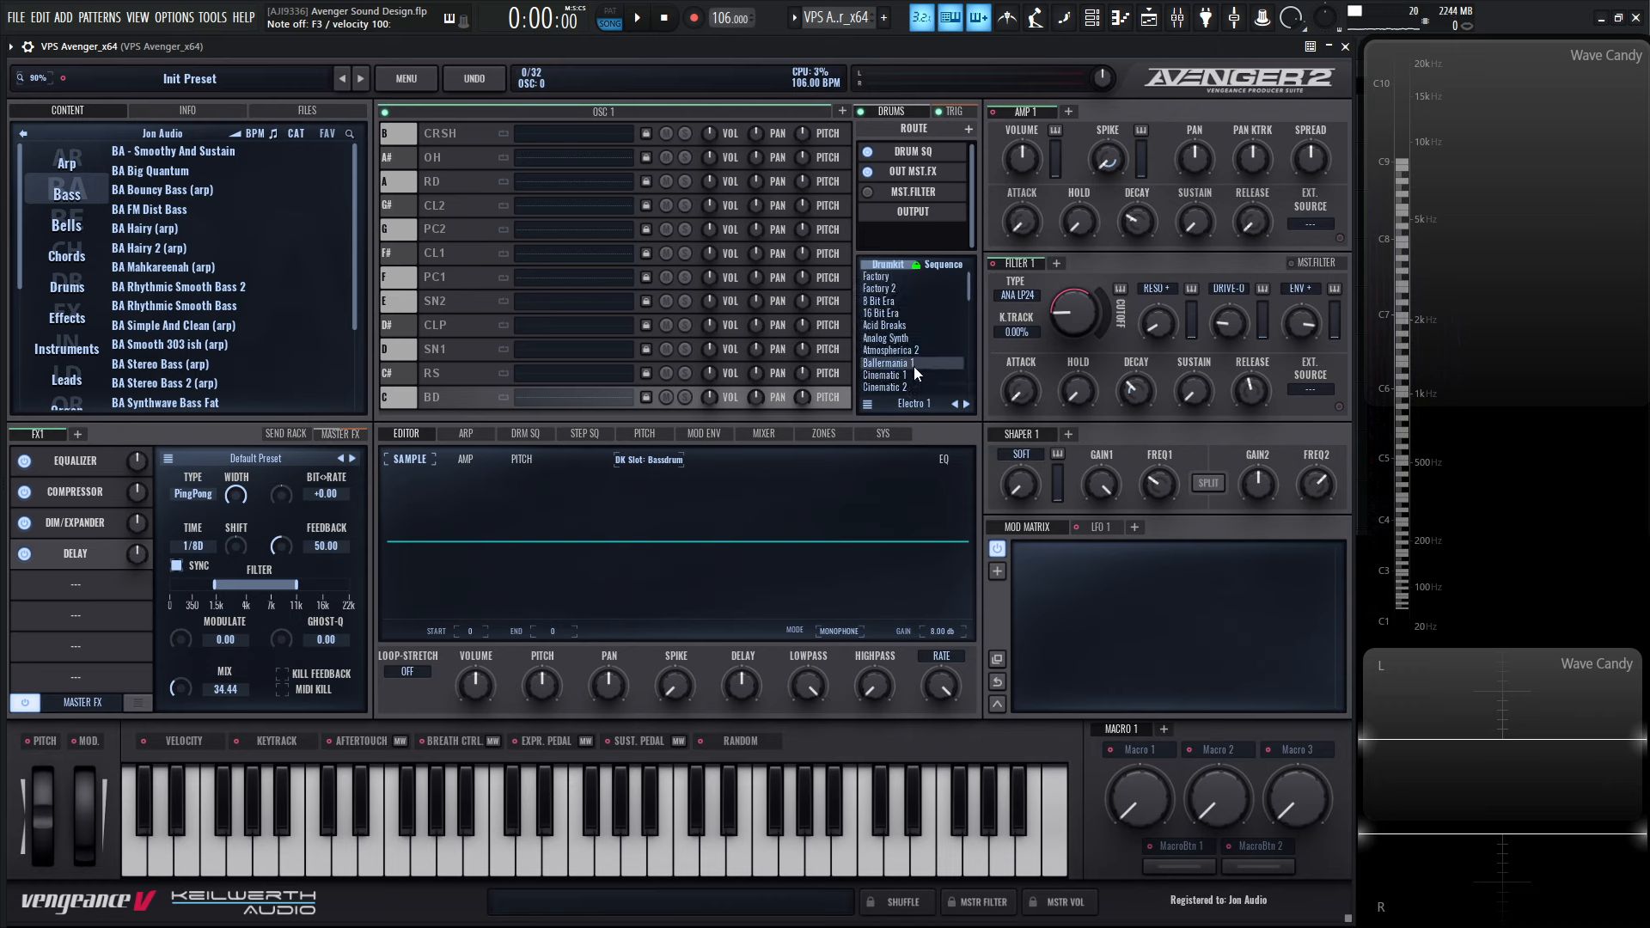
{"action": "scroll", "coordinate": [914, 366], "scroll_direction": "down", "scroll_amount": 4}
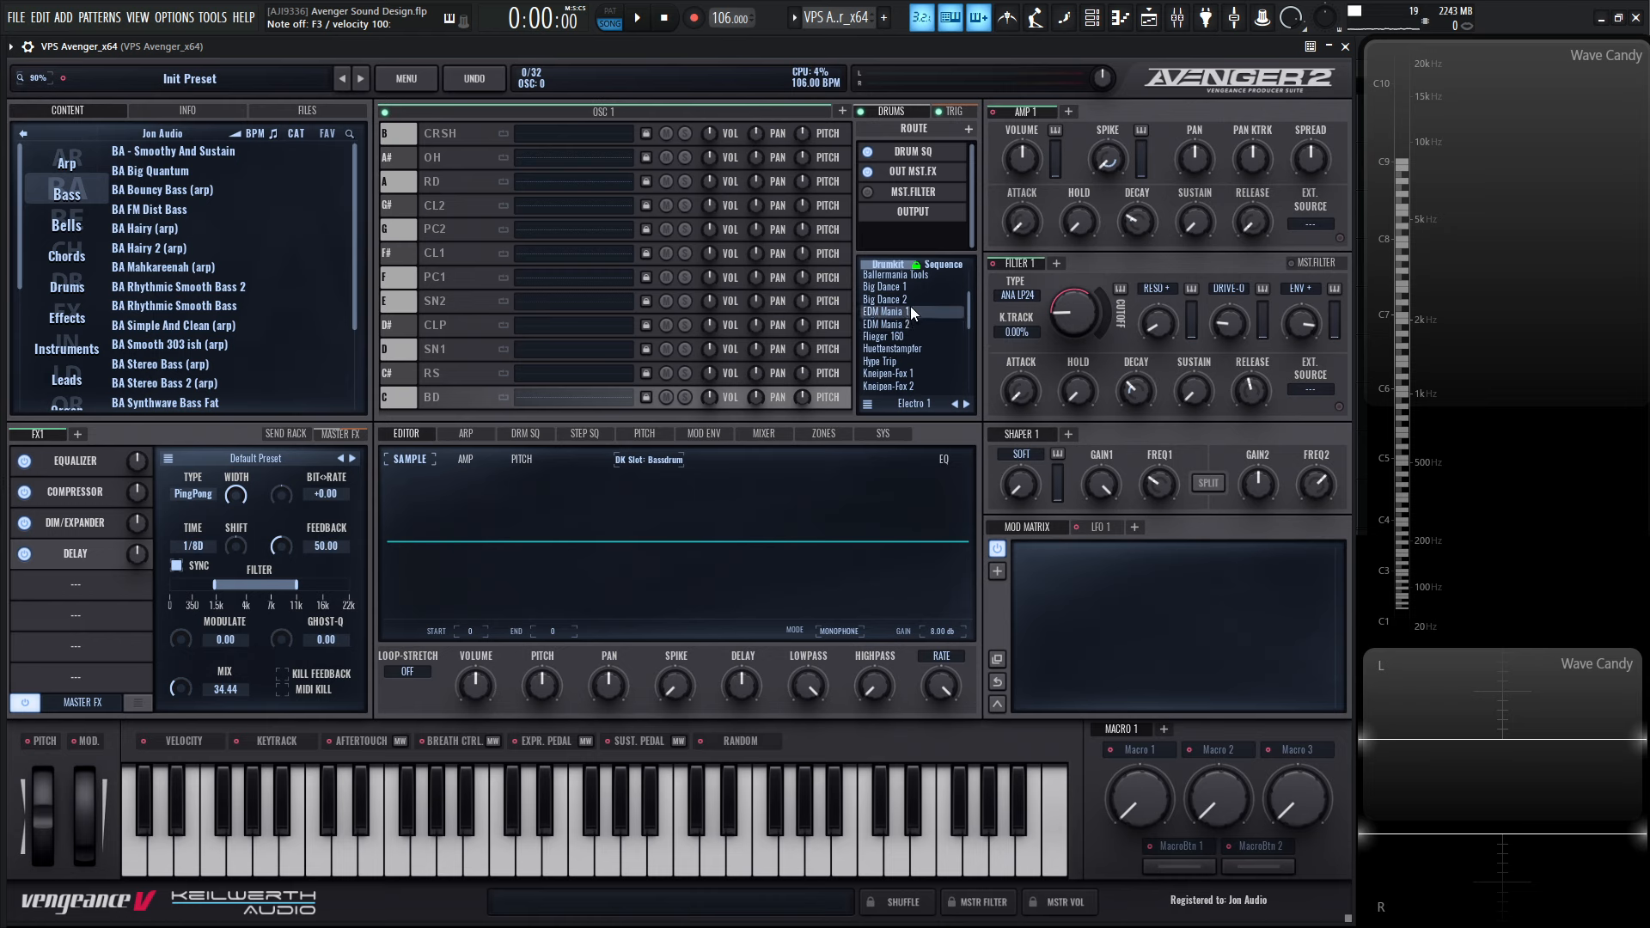
{"action": "left_click", "coordinate": [905, 286]}
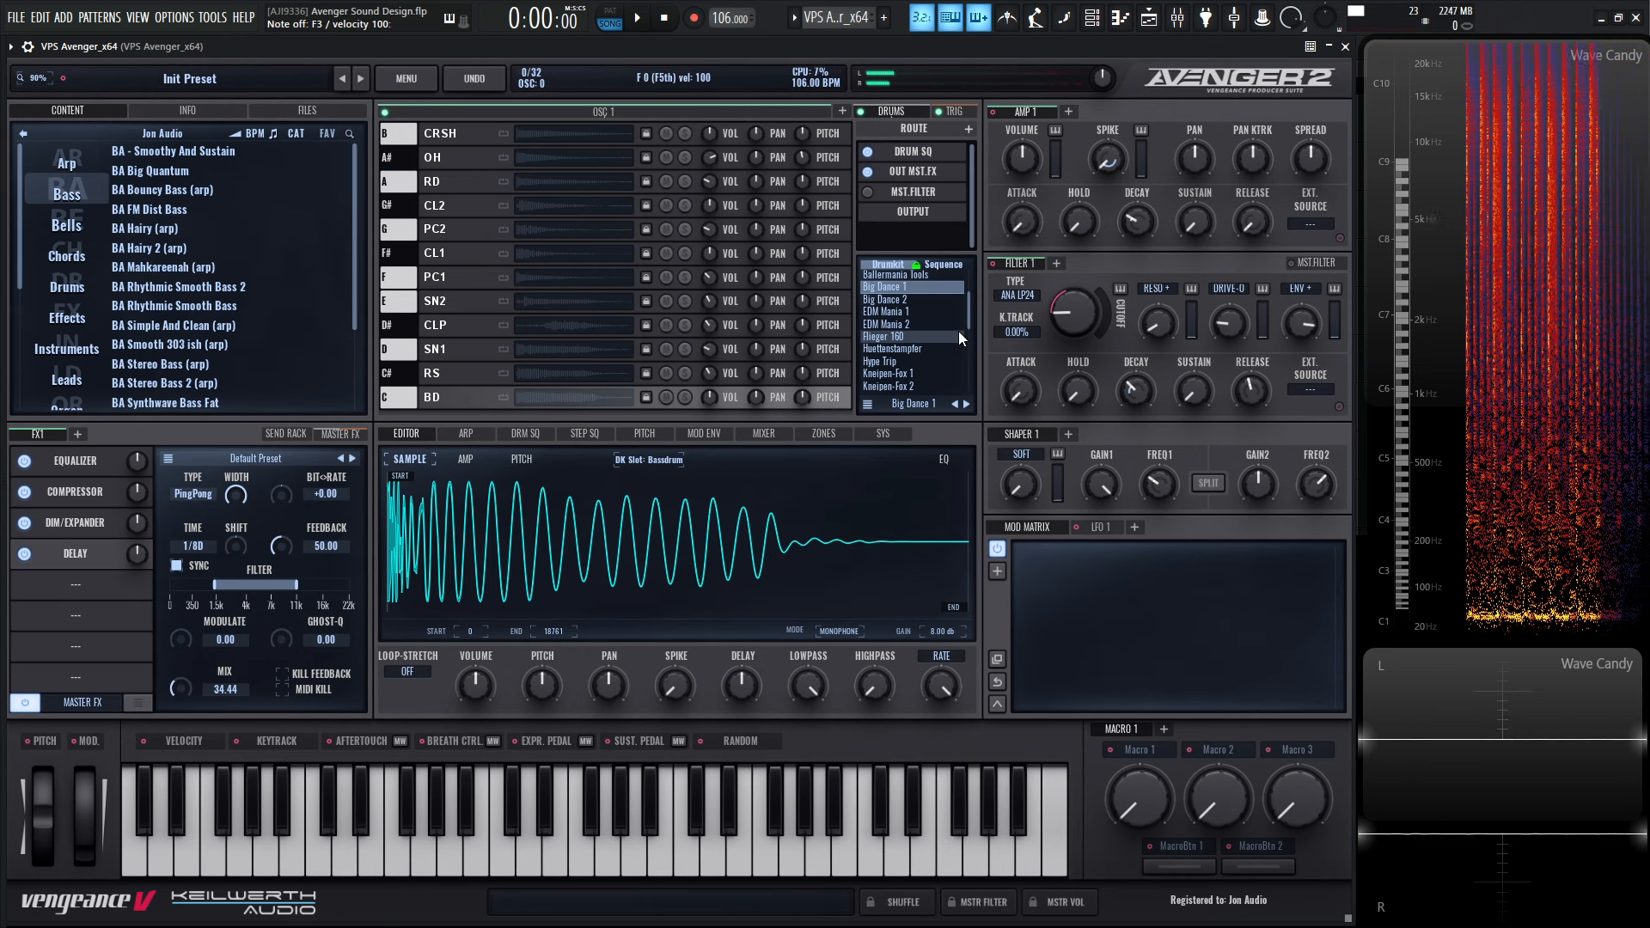
{"action": "key", "text": "v"}
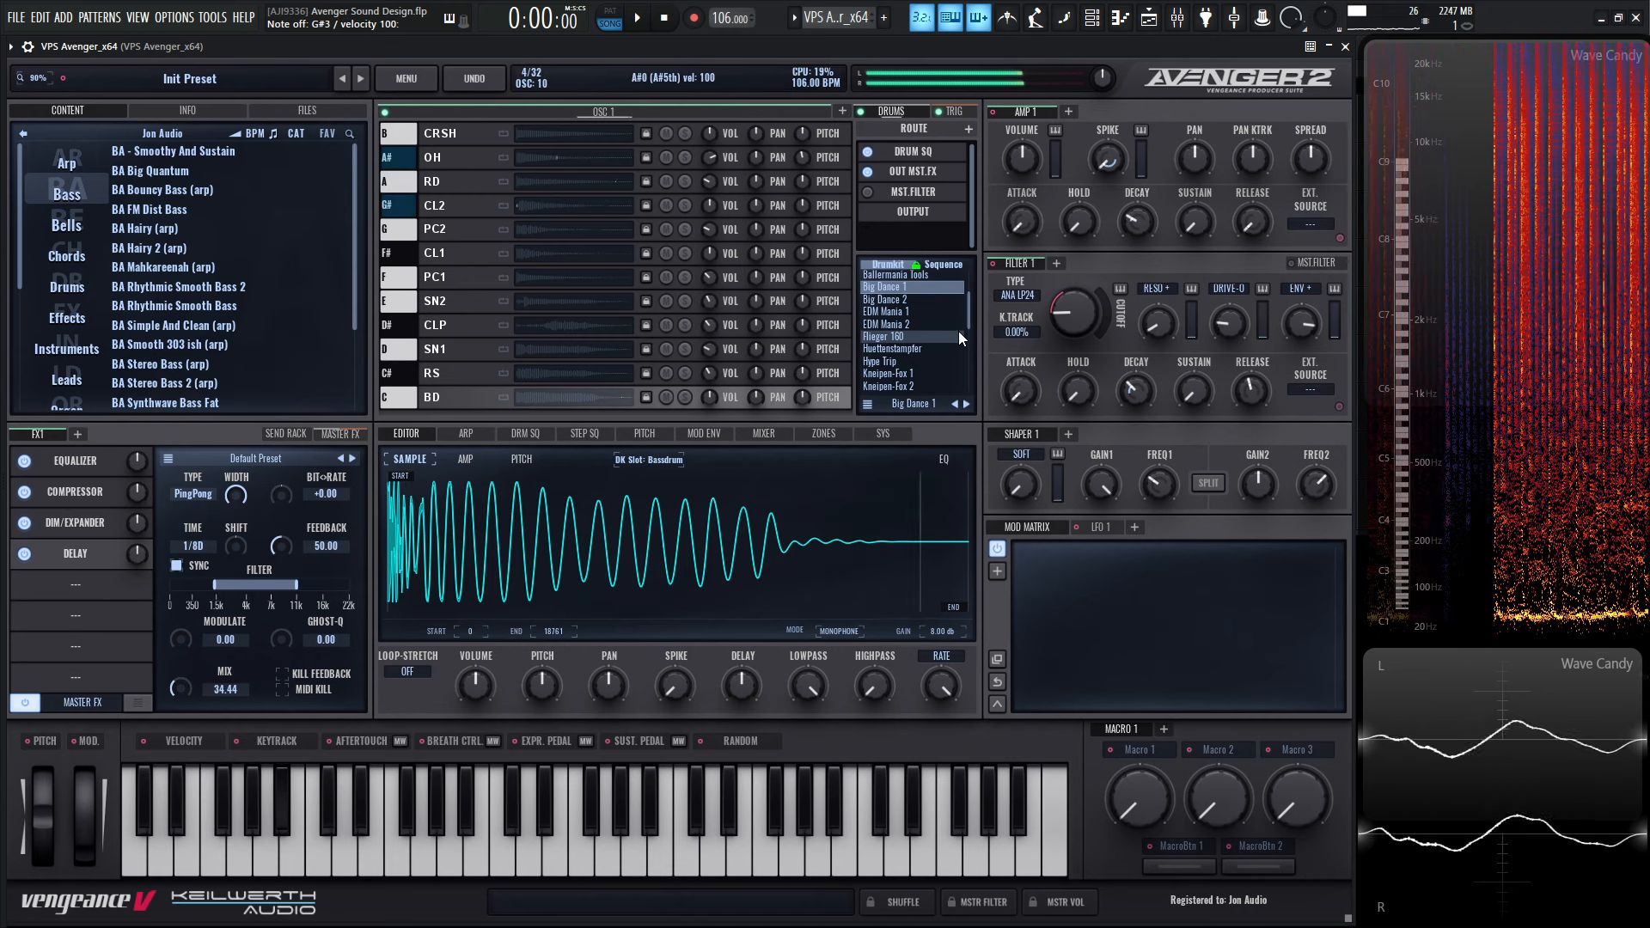
{"action": "key", "text": "j"}
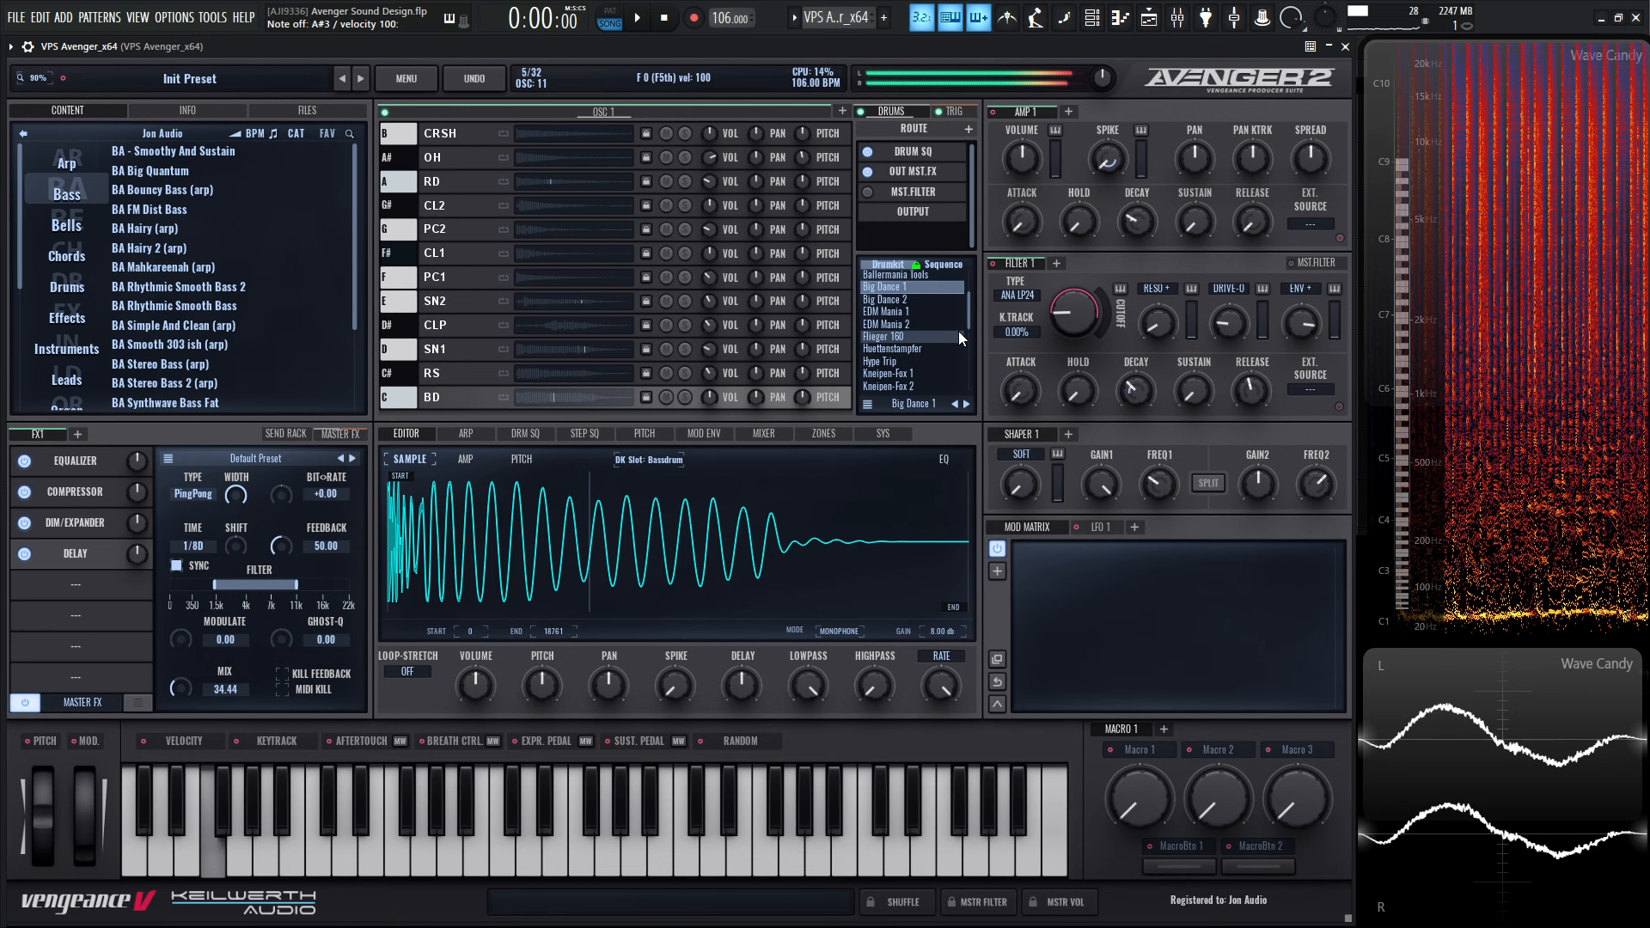
{"action": "key", "text": "b"}
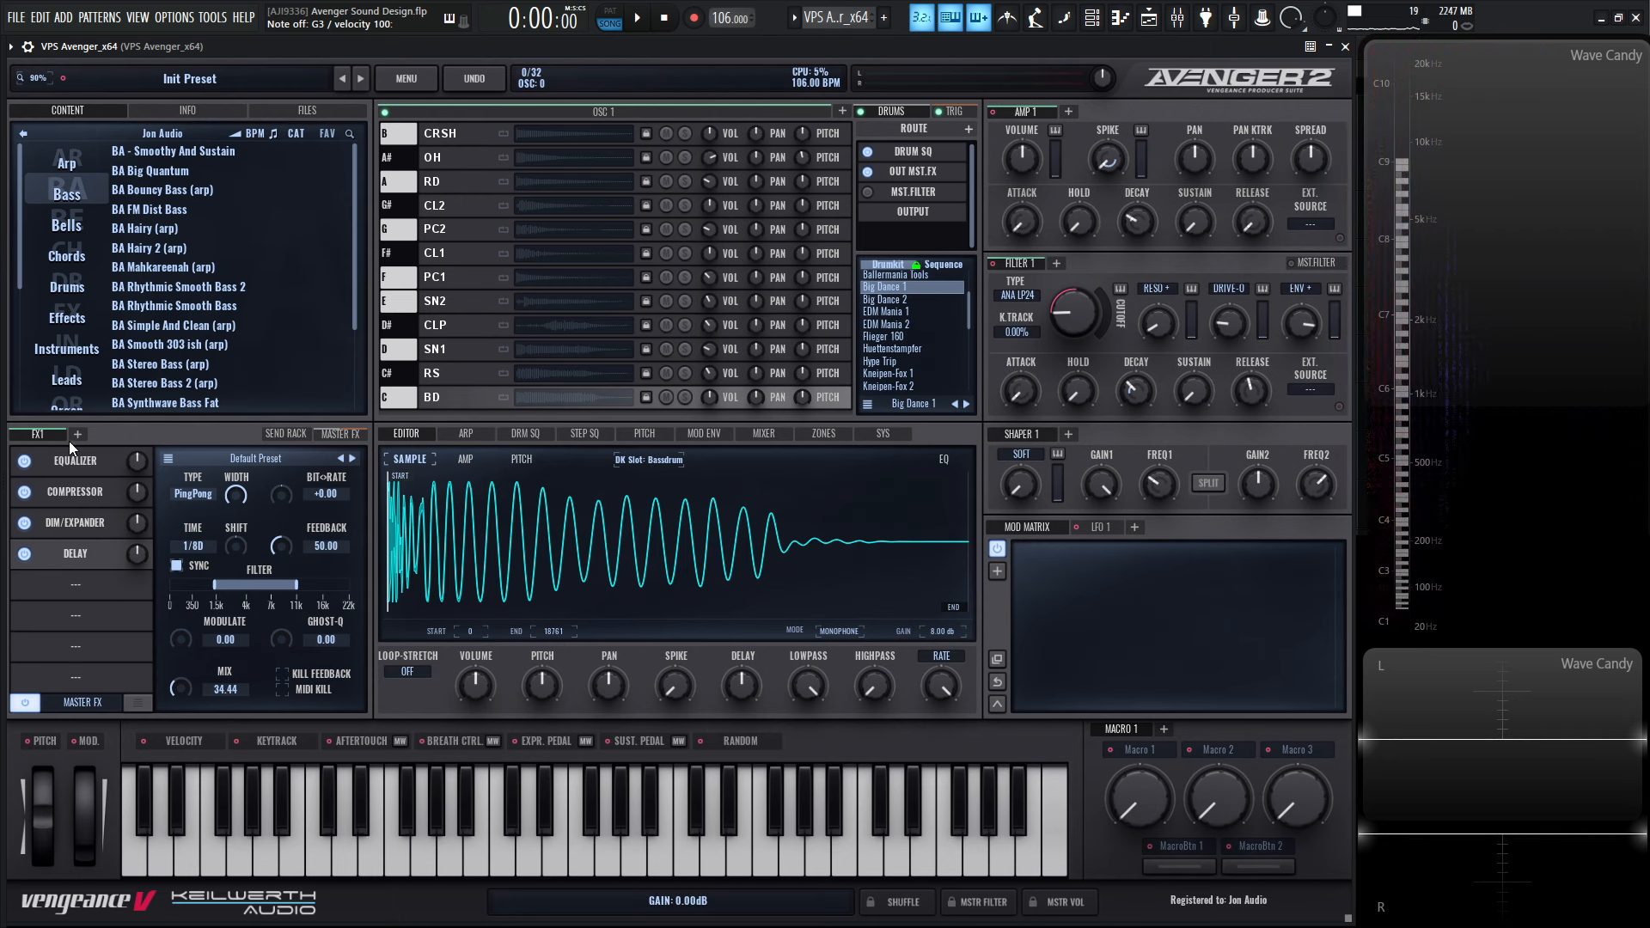
Add a Mini-Chain to the last FX 1 slot, synced to Seq. BD, and audition it with the drums
{"action": "left_click", "coordinate": [79, 679]}
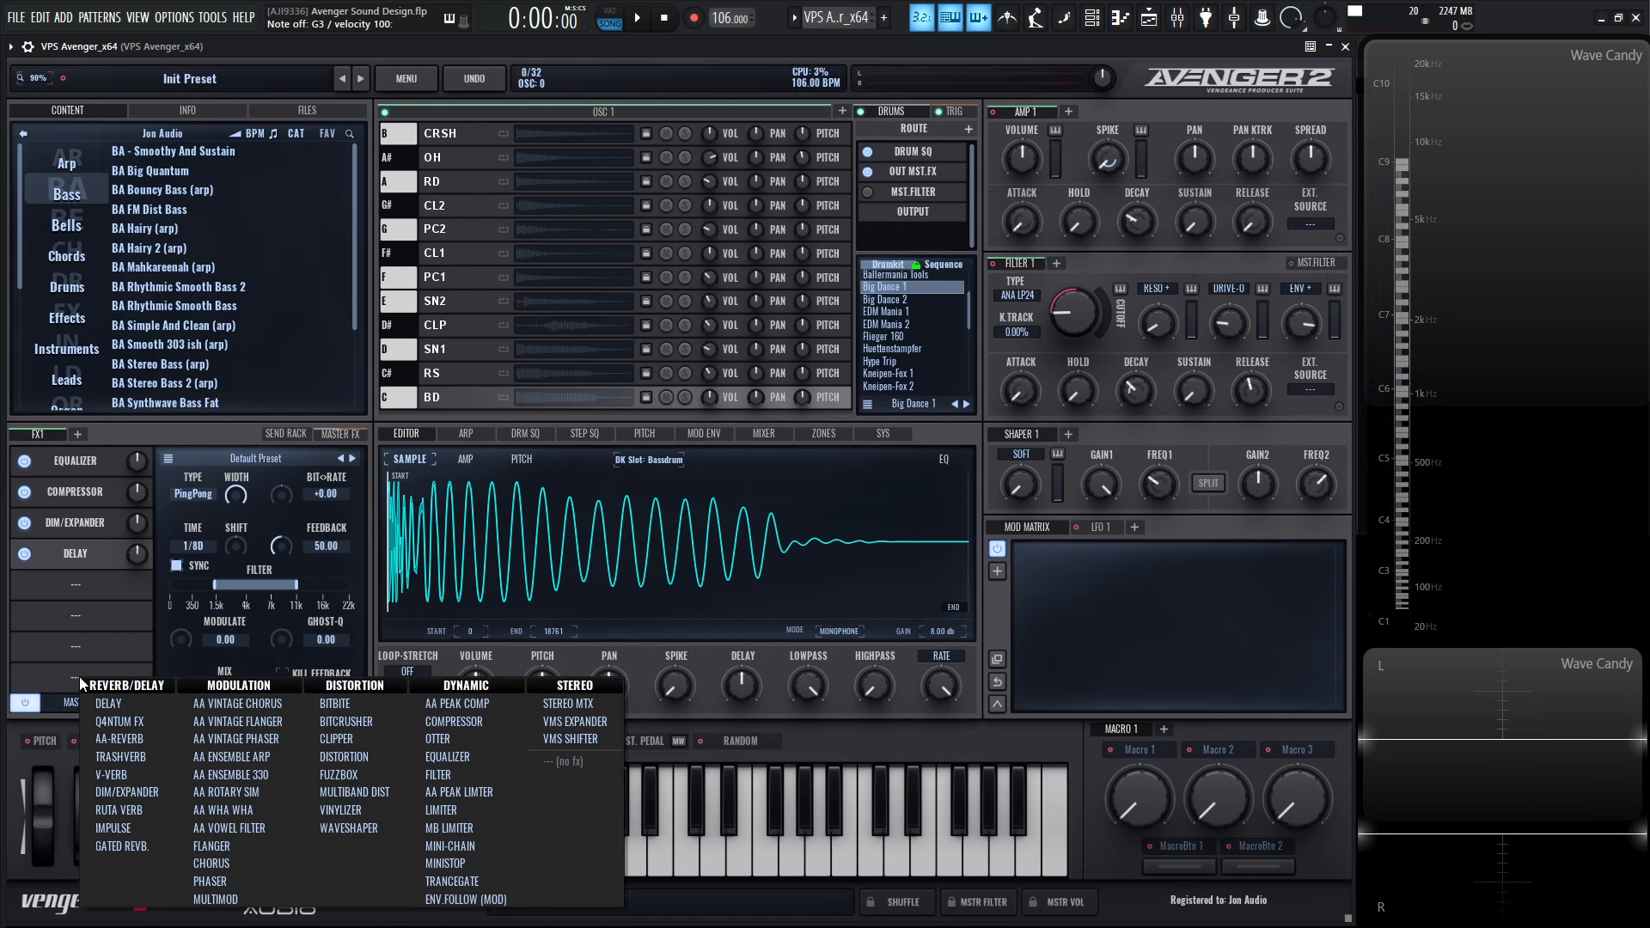
{"action": "left_click", "coordinate": [476, 849]}
{"action": "left_click", "coordinate": [321, 689]}
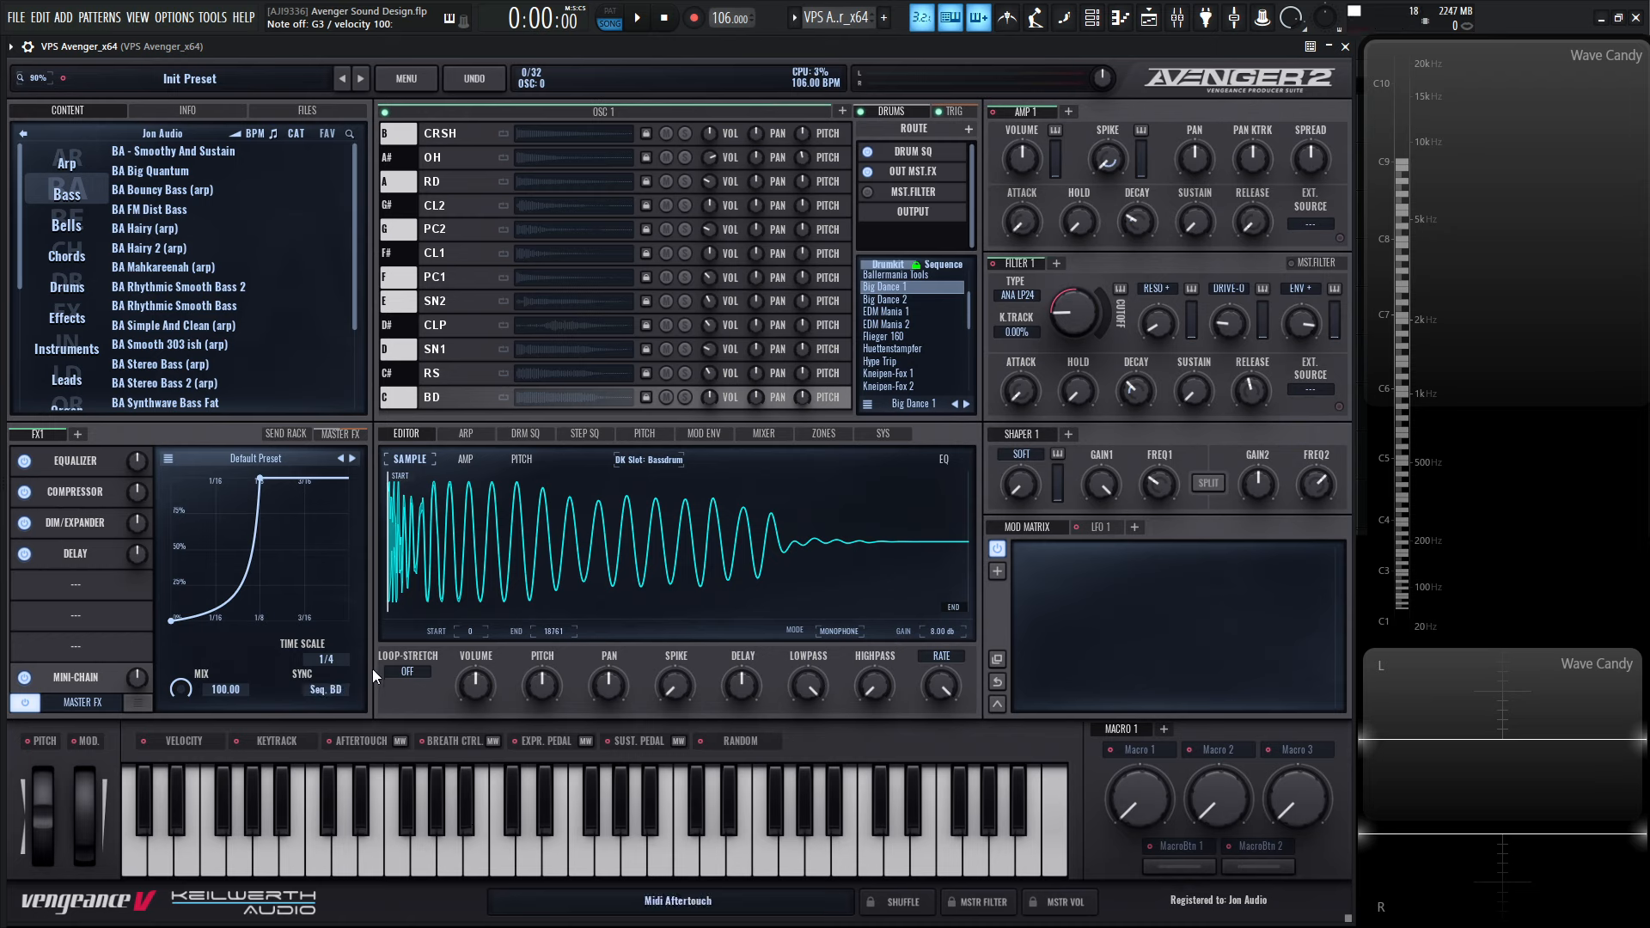
{"action": "key", "text": "space"}
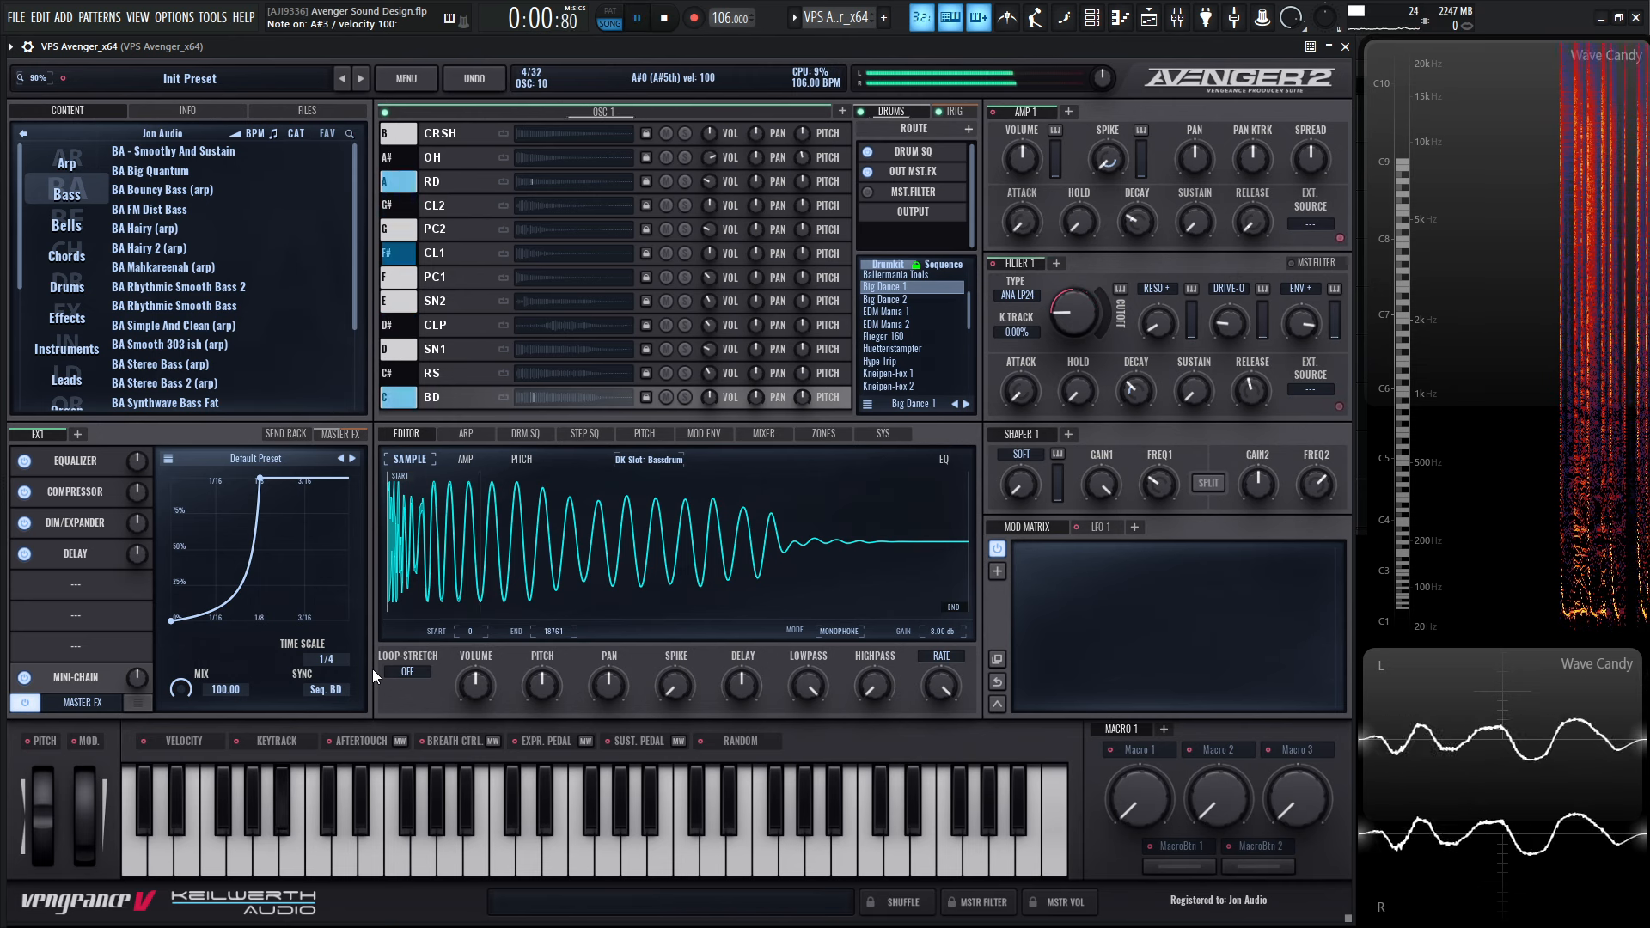
{"action": "key", "text": "space"}
{"action": "key", "text": "v"}
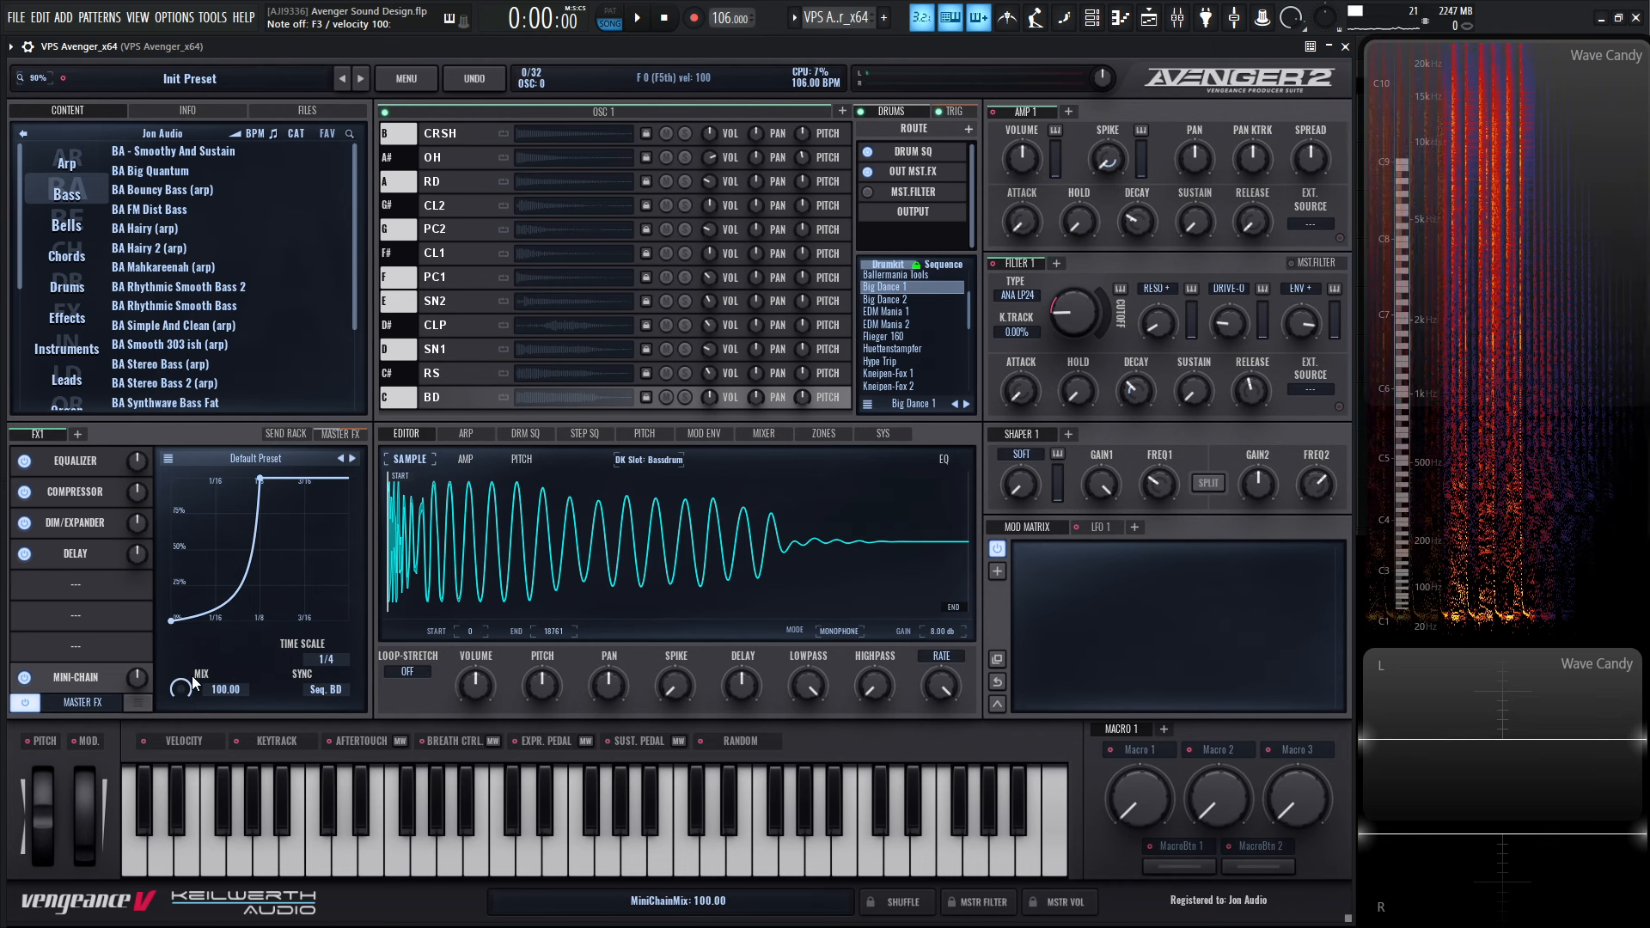
Lower the Mini-Chain mix to 0, assign Macro 3 to it, and turn the macro up to 100%
{"action": "left_click_drag", "start_coordinate": [192, 676], "coordinate": [348, 859]}
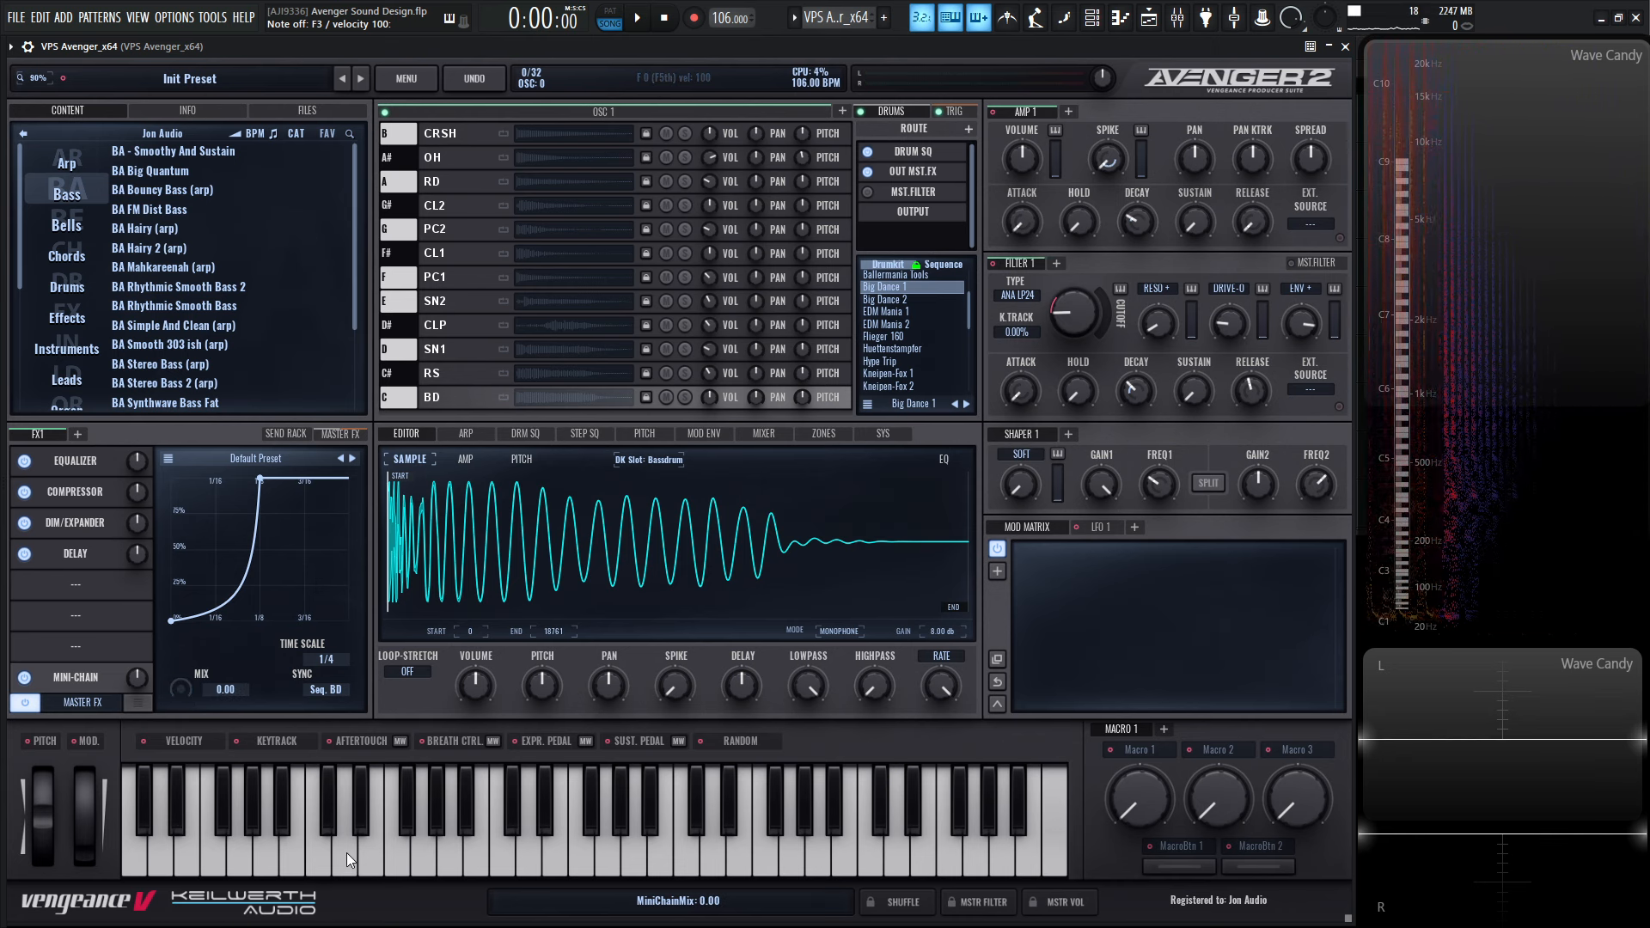
{"action": "left_click_drag", "start_coordinate": [1297, 749], "coordinate": [237, 550]}
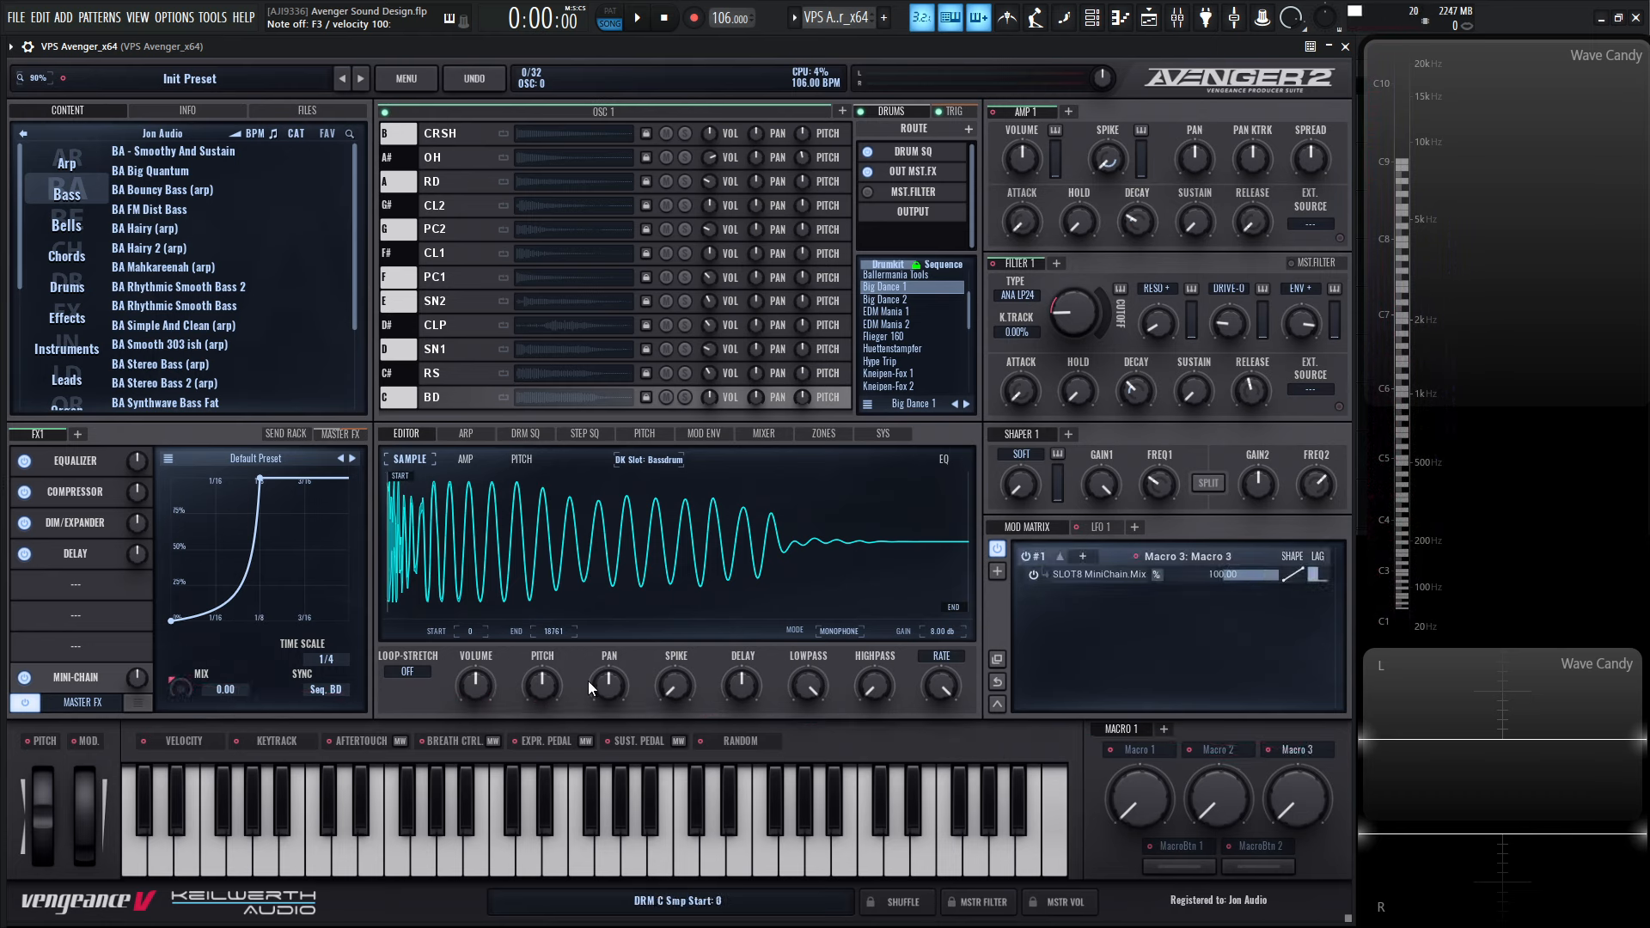
{"action": "left_click_drag", "start_coordinate": [1298, 799], "coordinate": [1333, 477]}
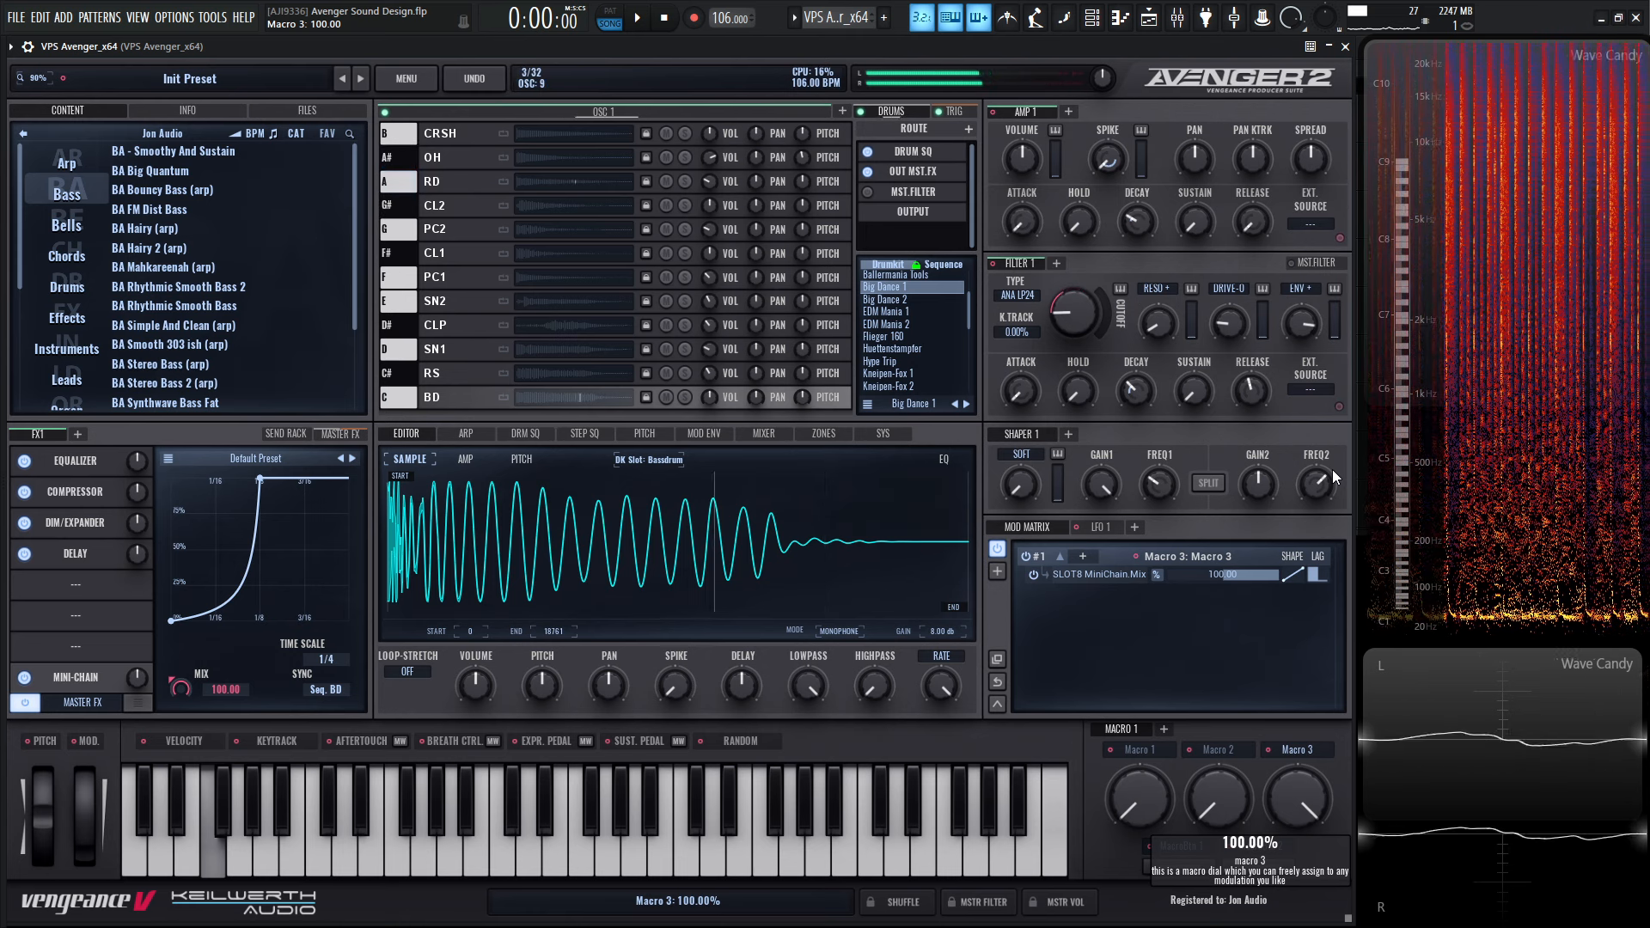
Rename Macro 3 to "sidechain"
{"action": "double_click", "coordinate": [1299, 750]}
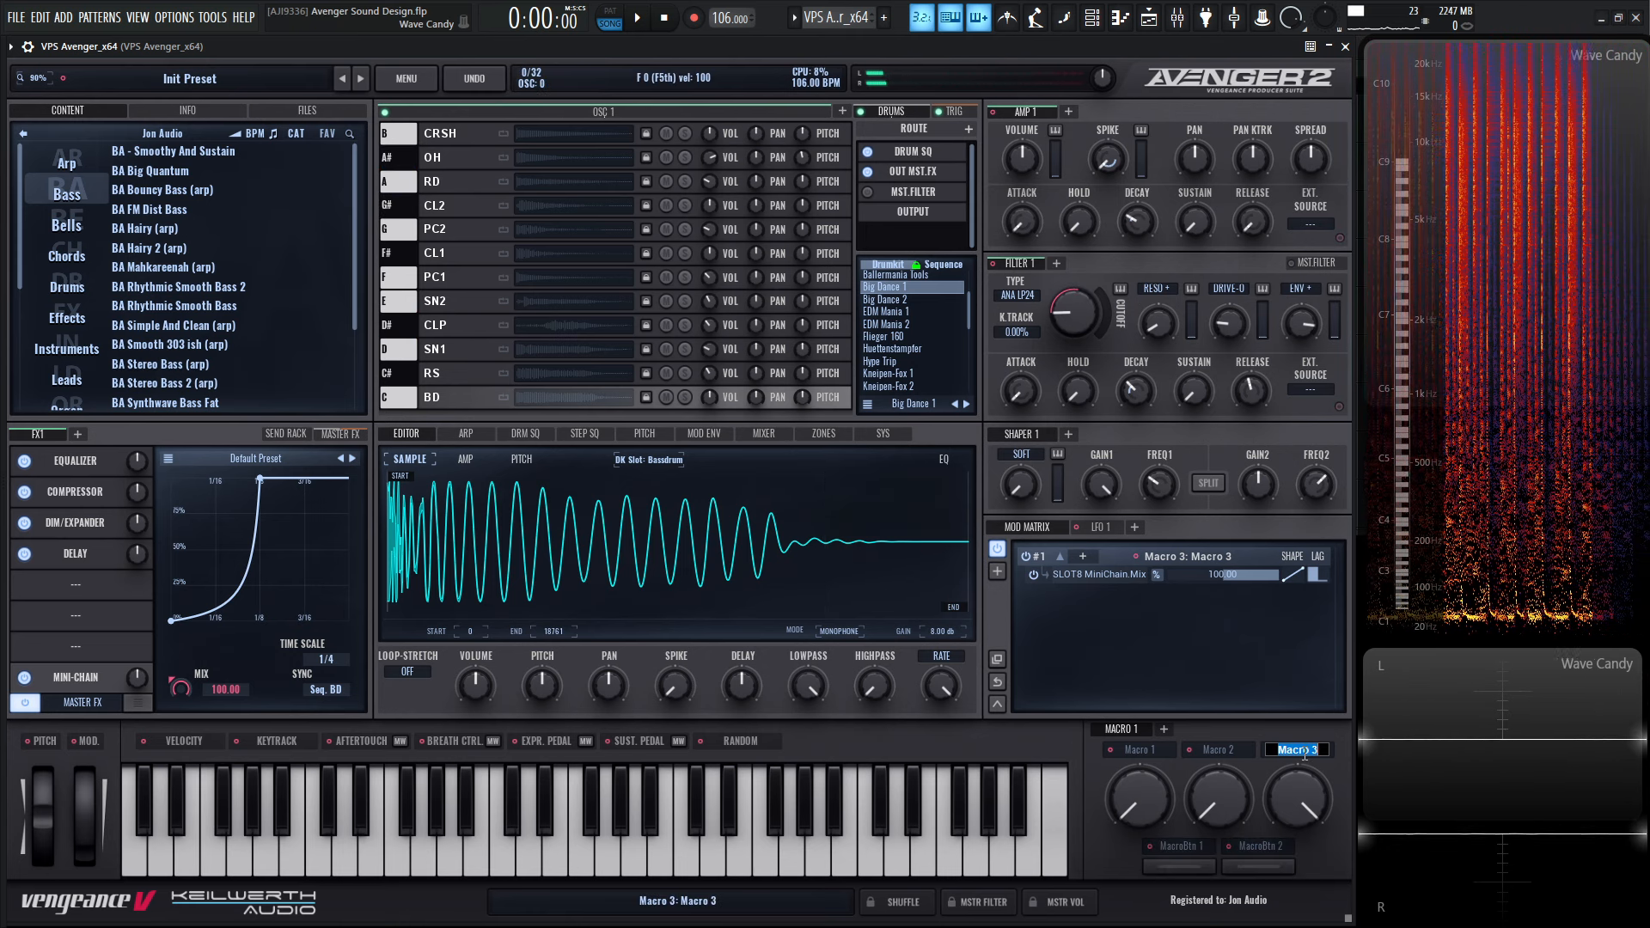
{"action": "type", "text": "sl"}
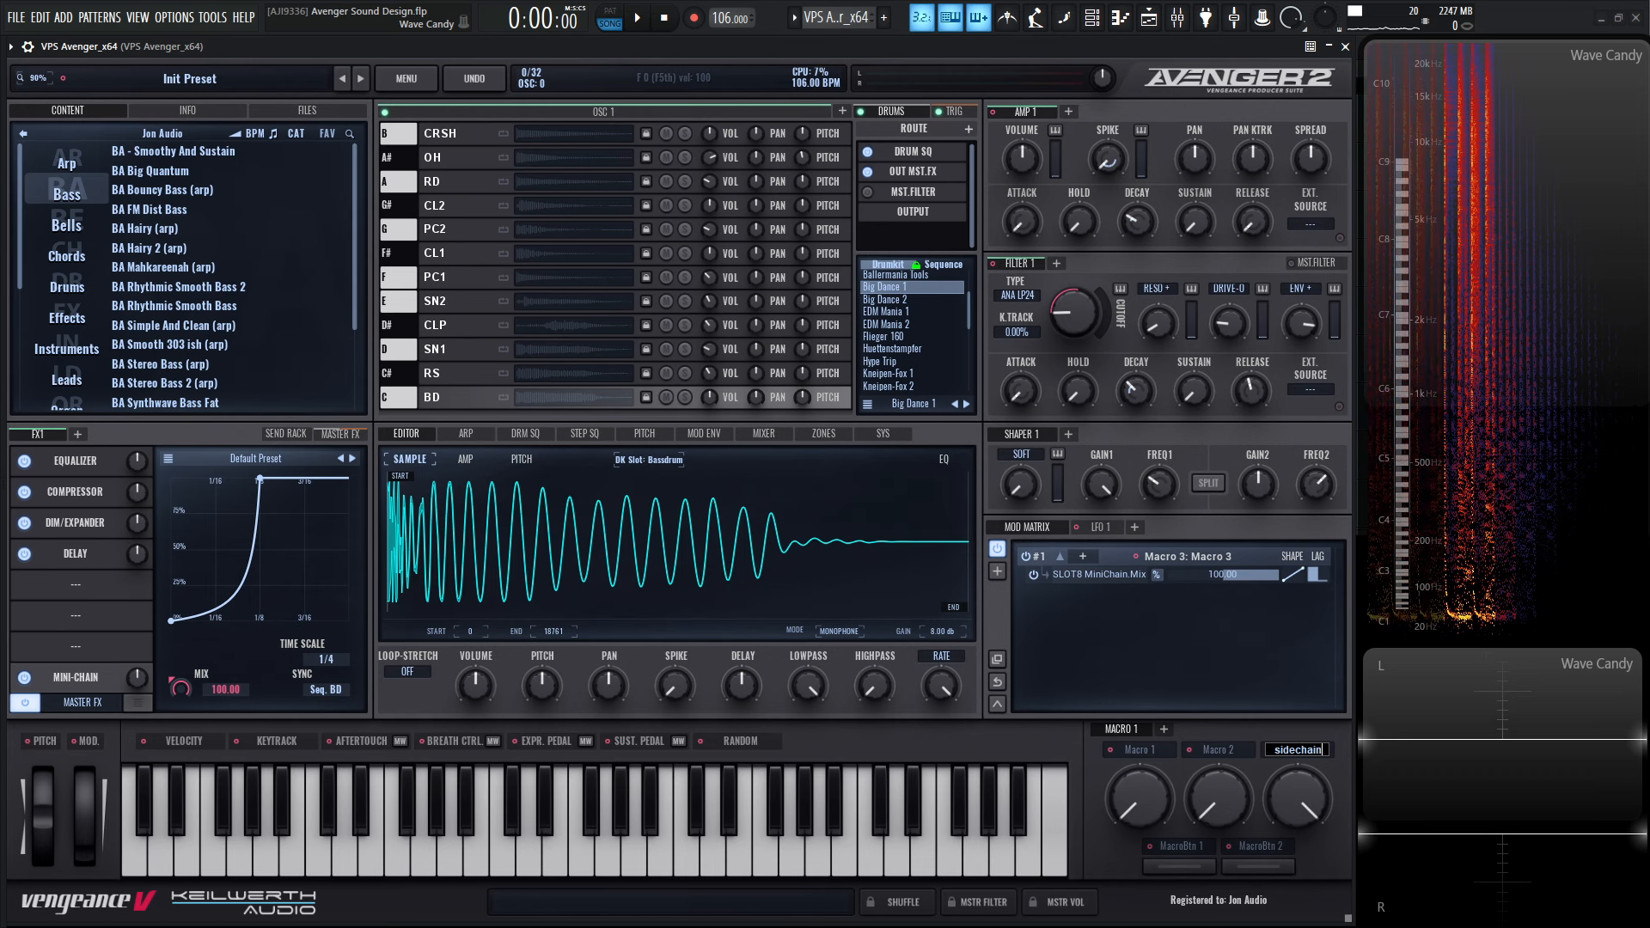
{"action": "type", "text": "dechain"}
{"action": "key", "text": "Return"}
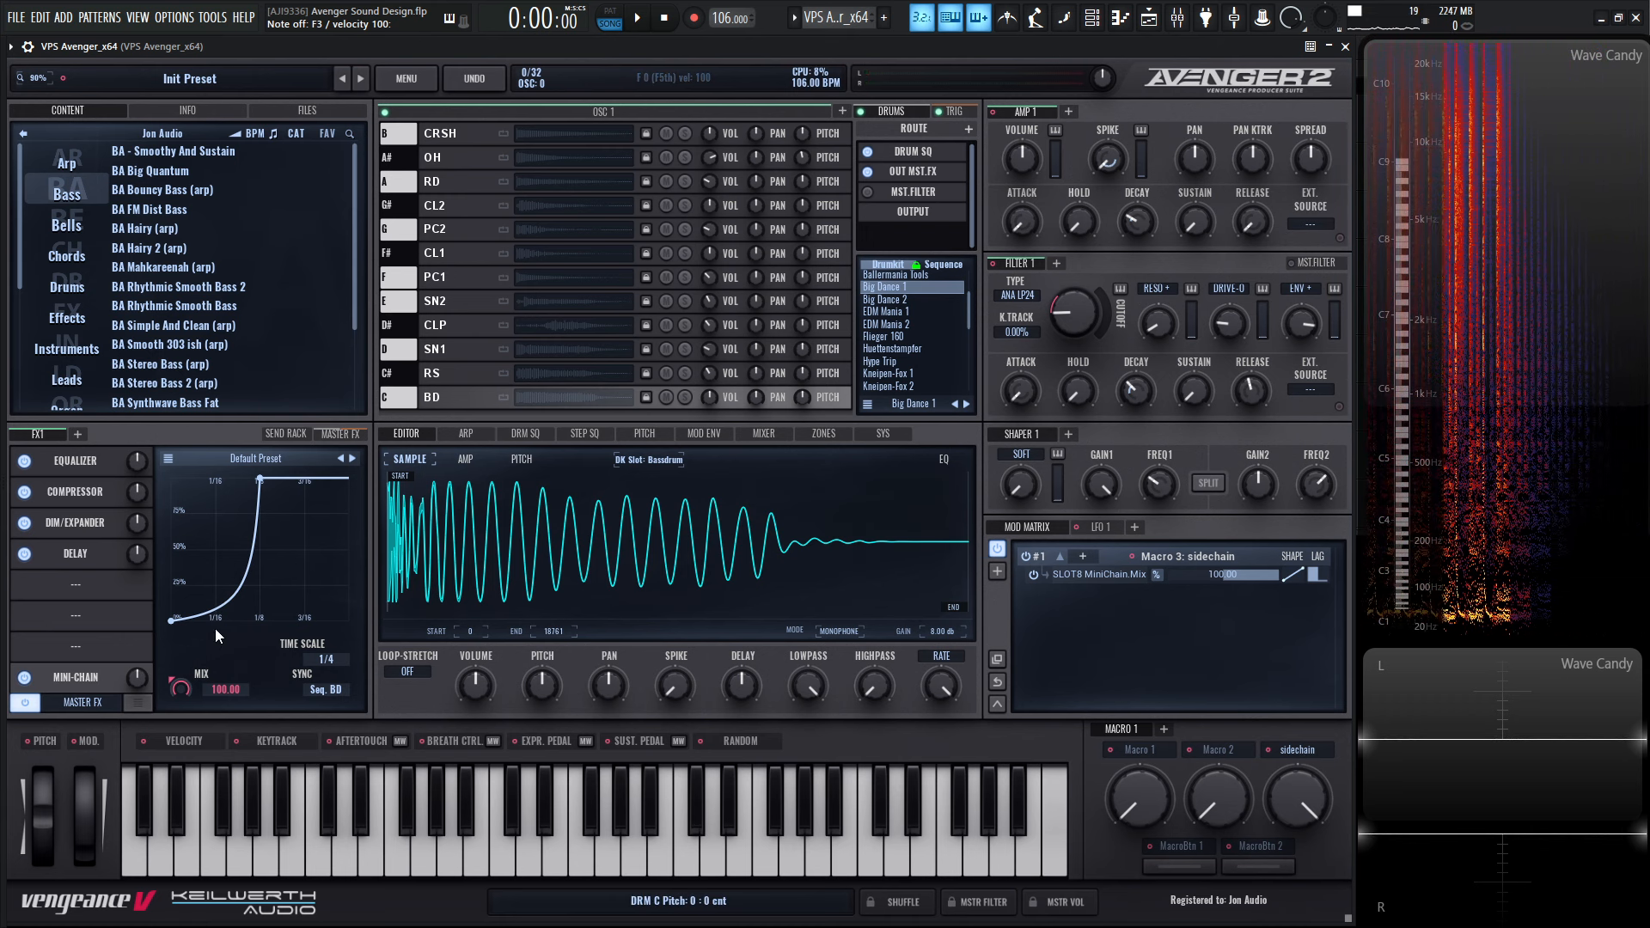
Remove the notes on steps 1, 5, 9 and 13 of the ARP 1 pattern
{"action": "left_click", "coordinate": [495, 431]}
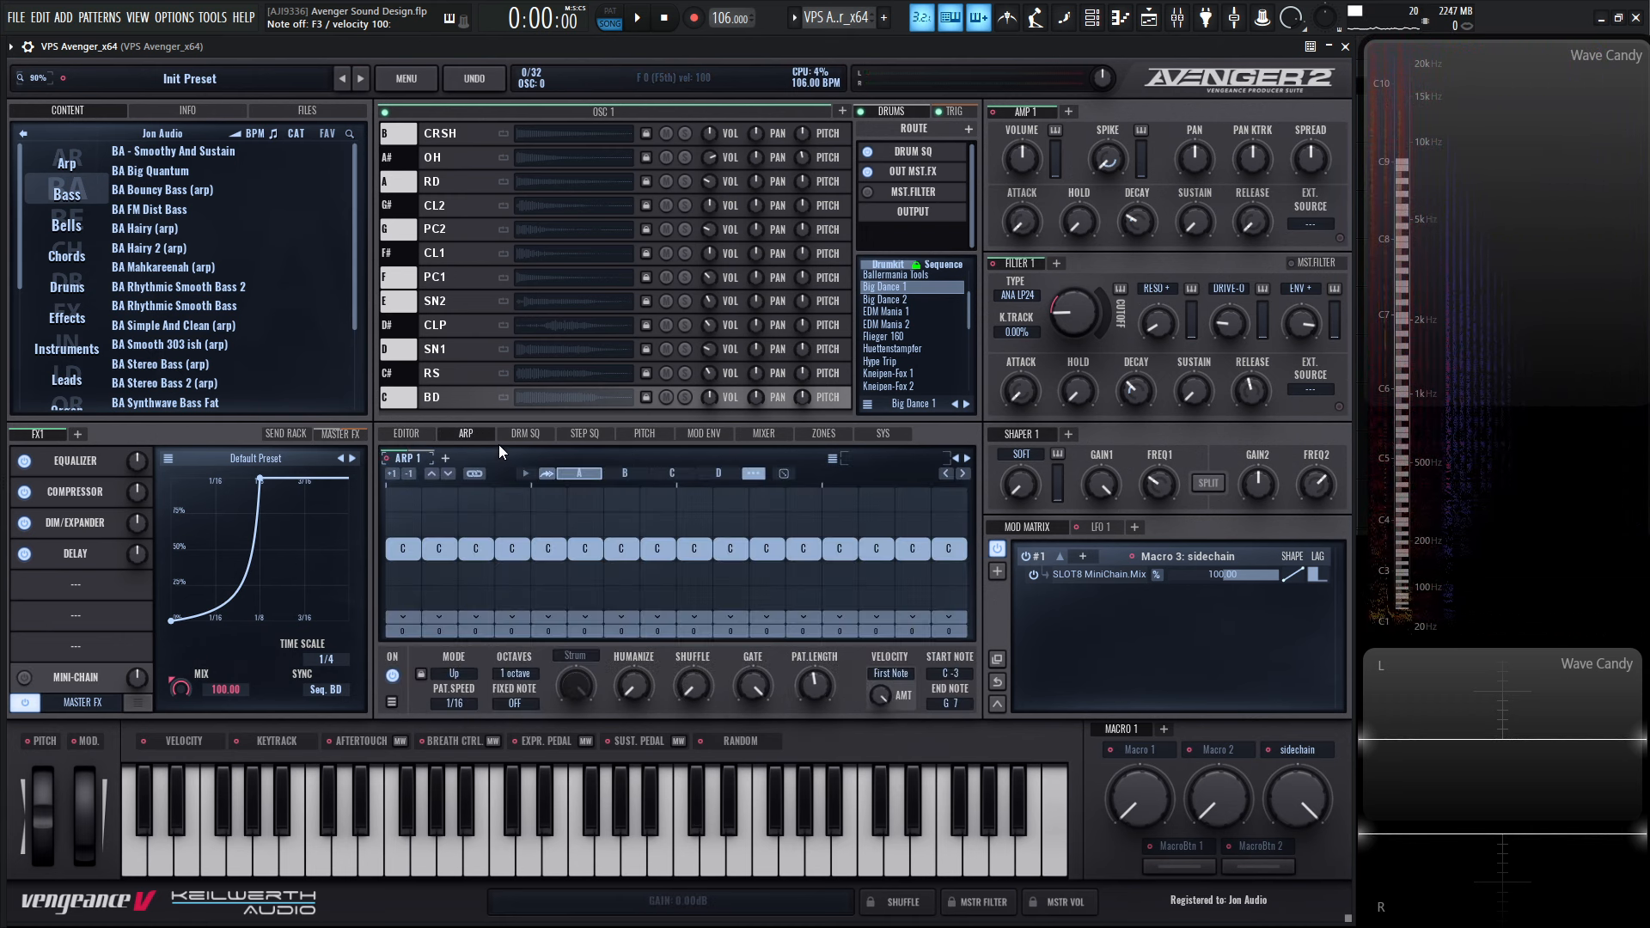
{"action": "left_click", "coordinate": [420, 559]}
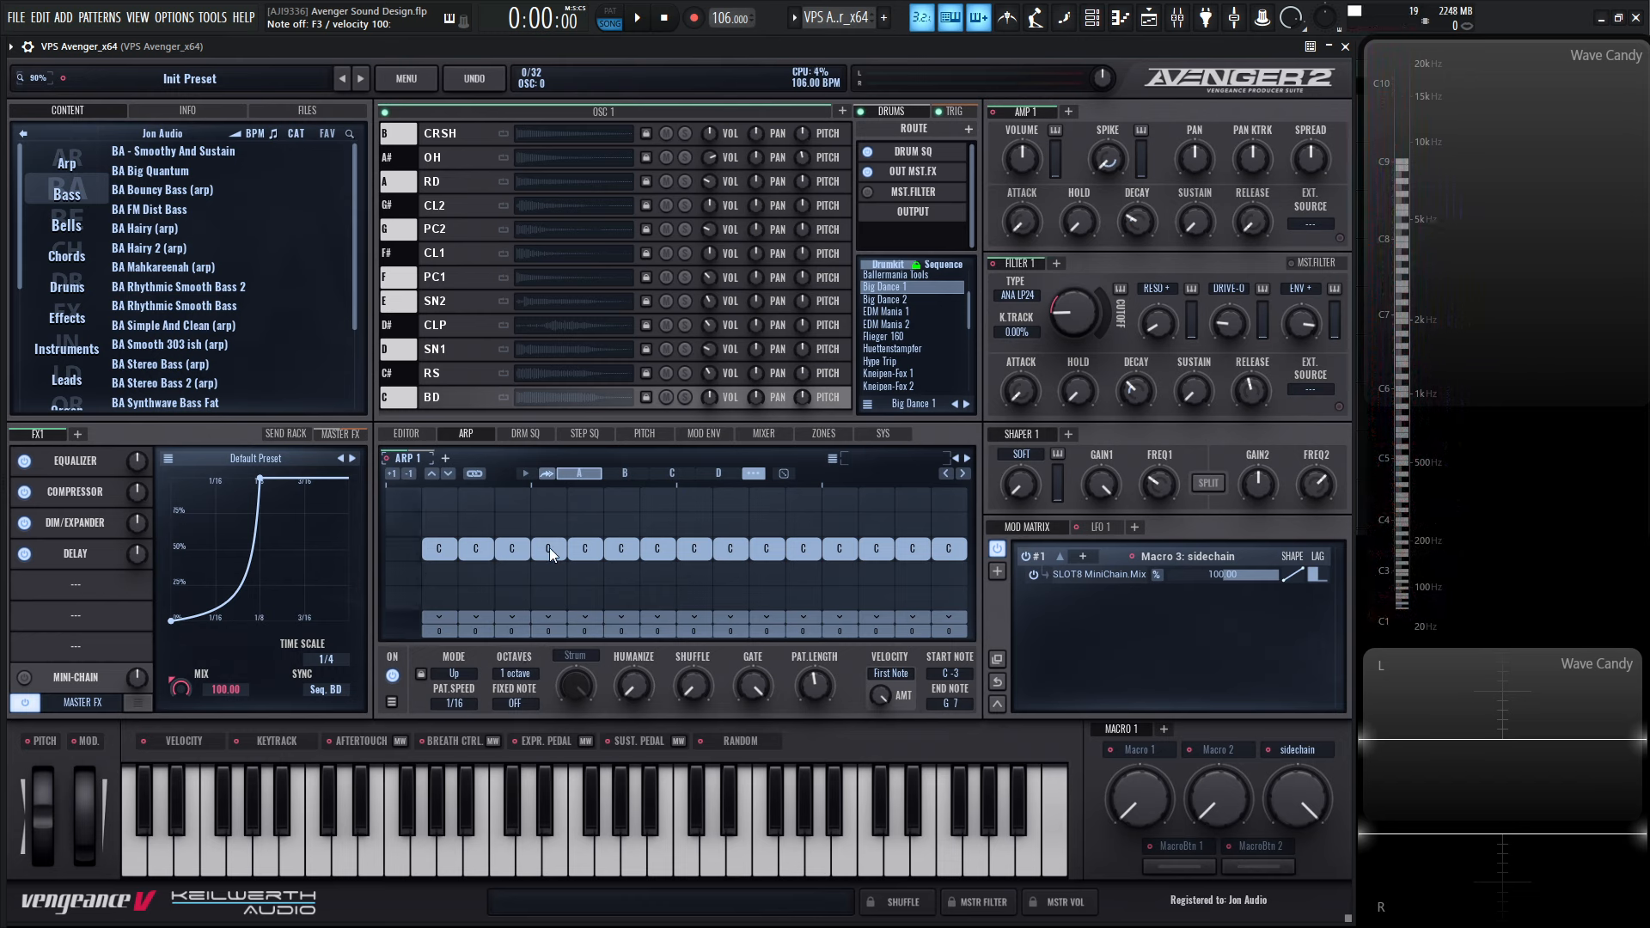
{"action": "left_click", "coordinate": [700, 552]}
{"action": "left_click", "coordinate": [838, 558]}
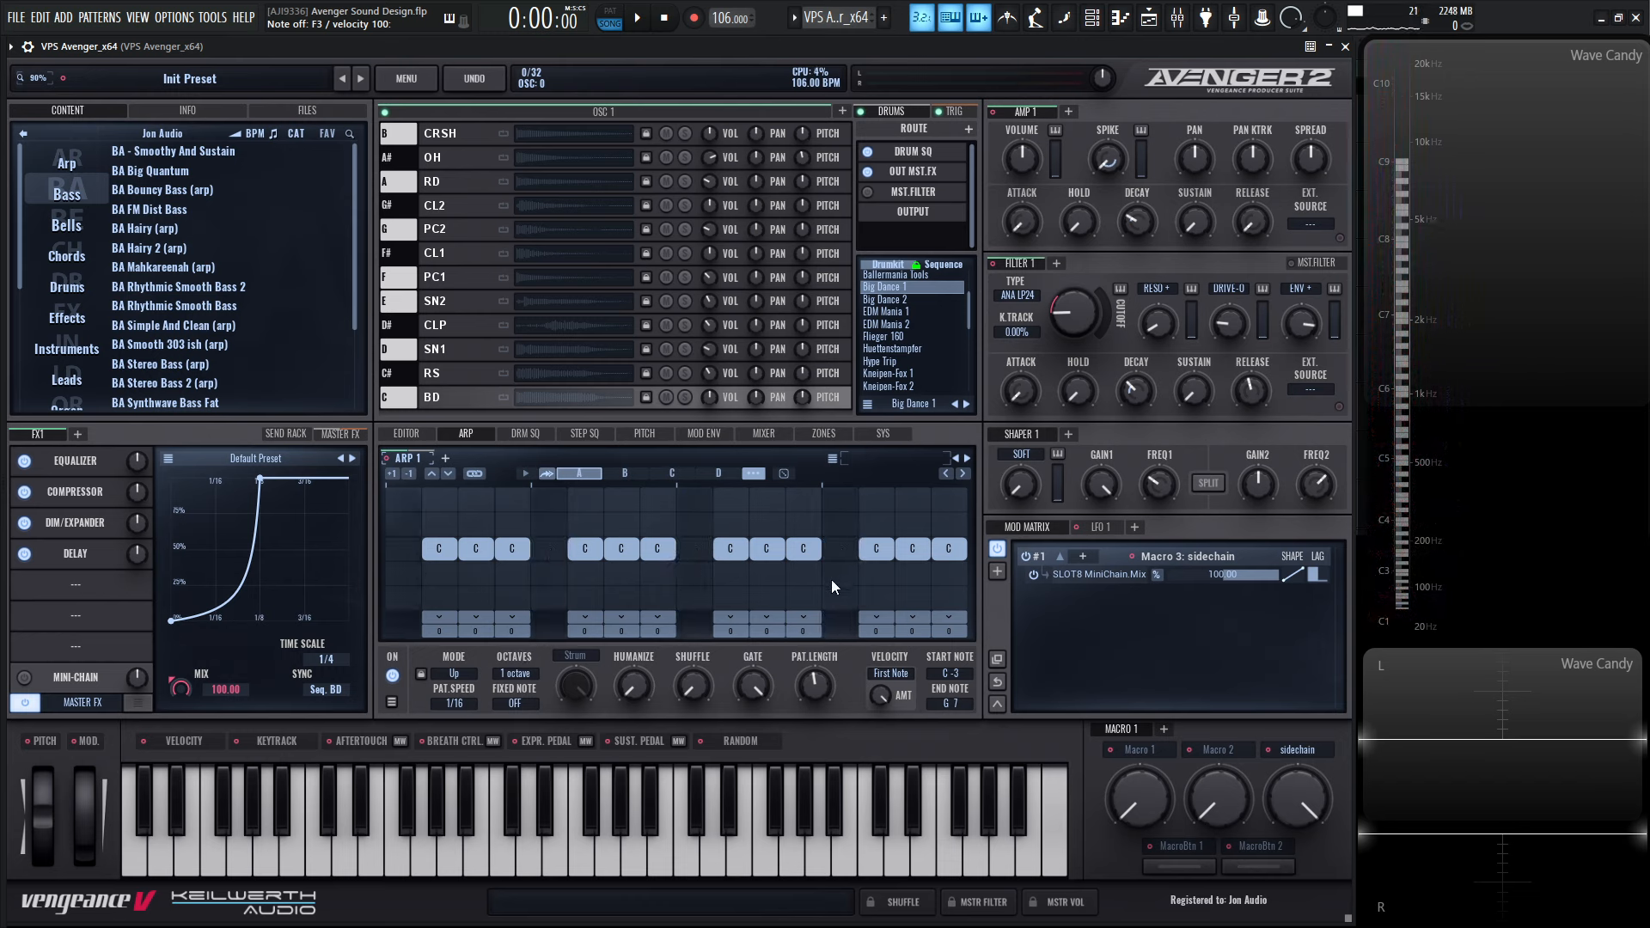
Play a series of bass notes to audition the edited arpeggio pattern with the drums
{"action": "key", "text": "v"}
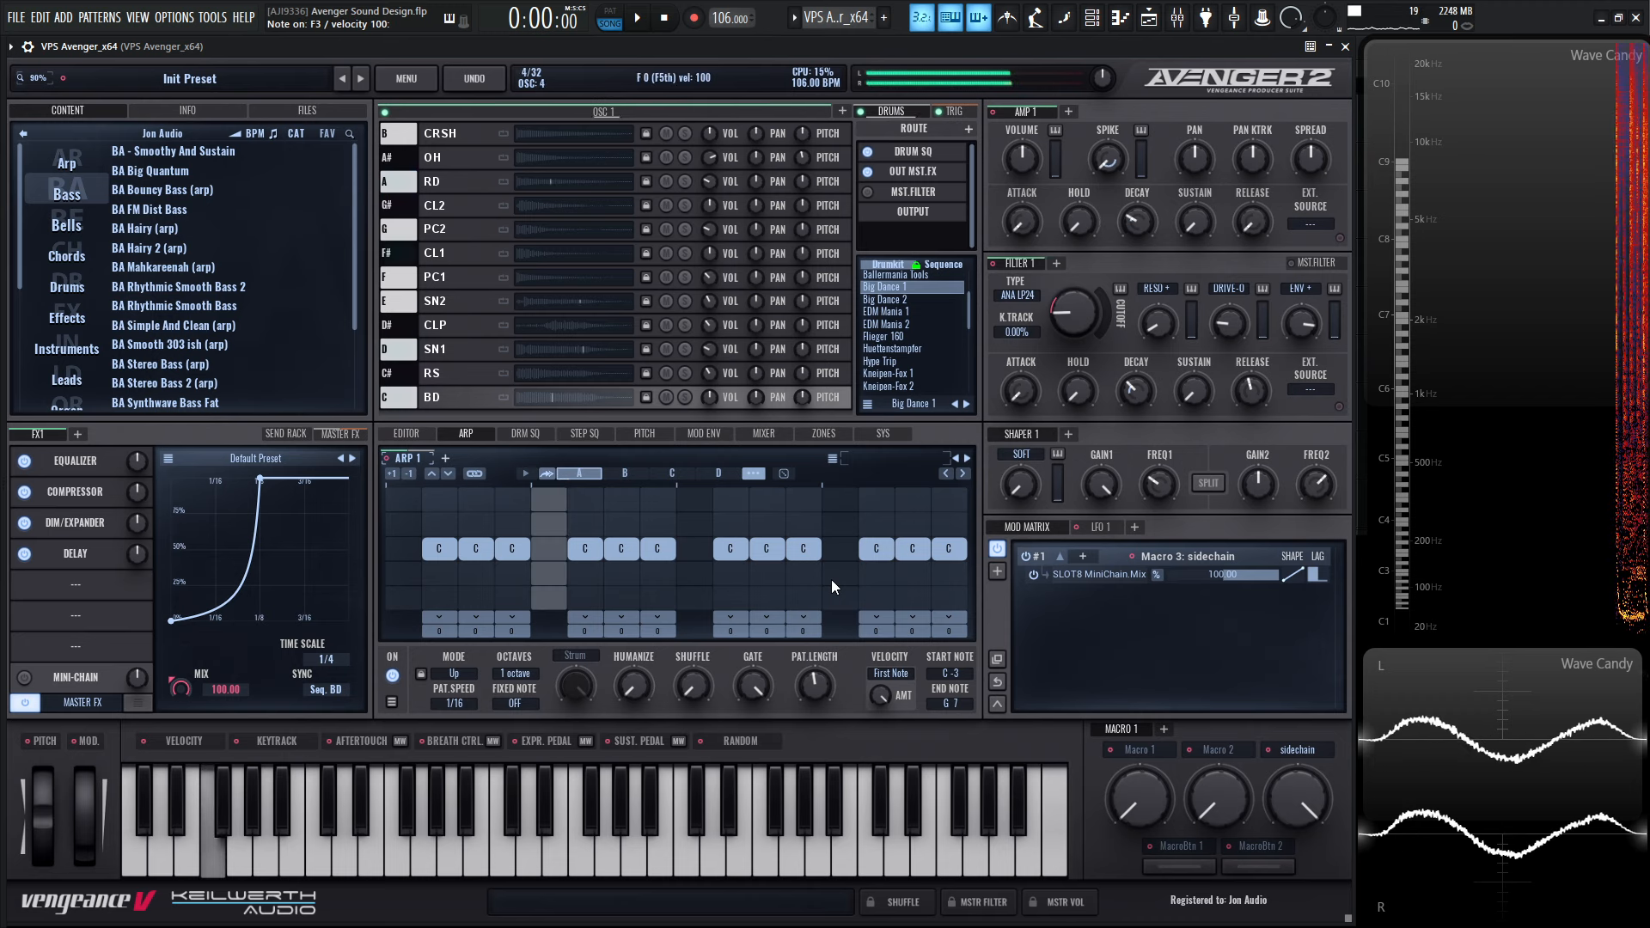
{"action": "key", "text": "h"}
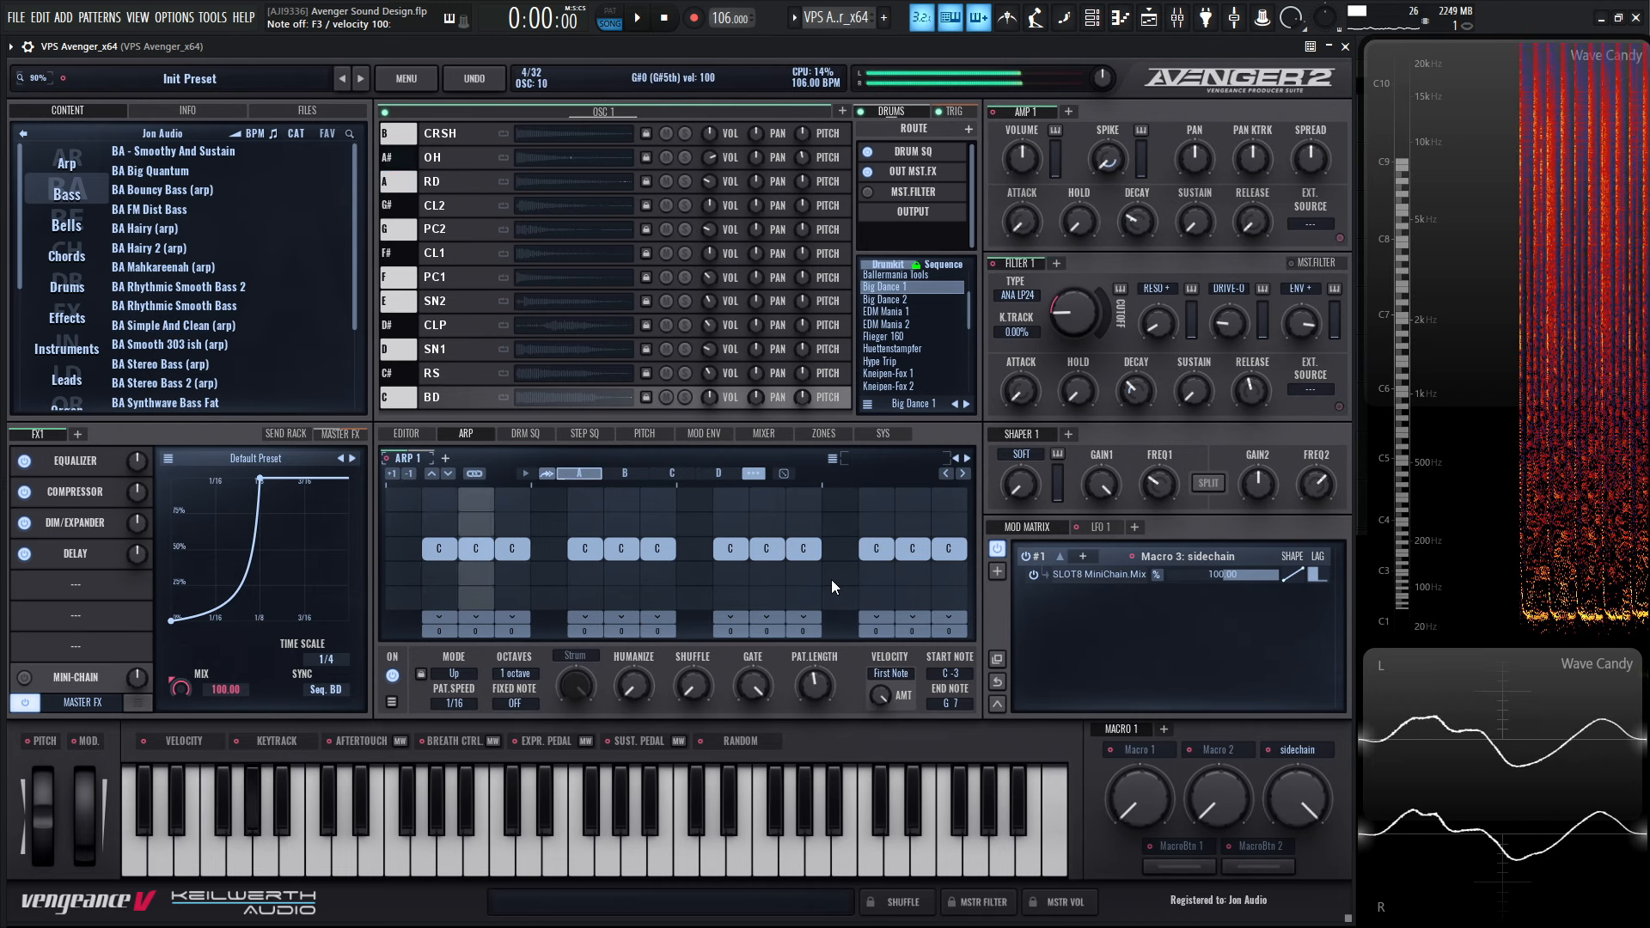
{"action": "key", "text": "j"}
{"action": "key", "text": "v"}
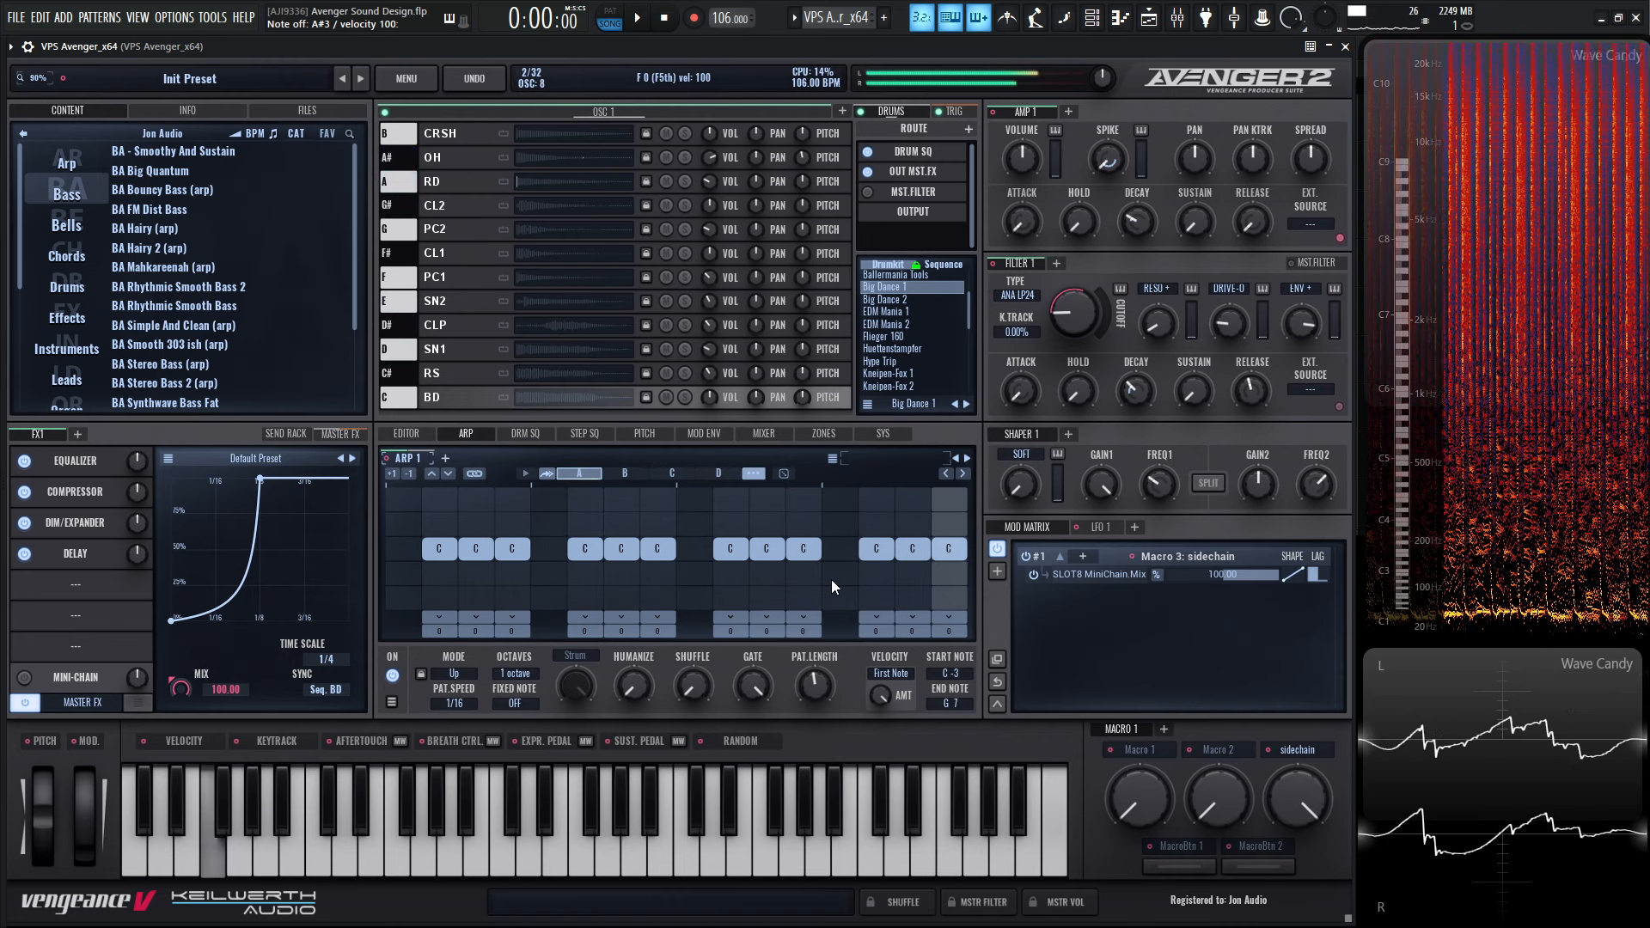
{"action": "key", "text": "h"}
{"action": "key", "text": "j"}
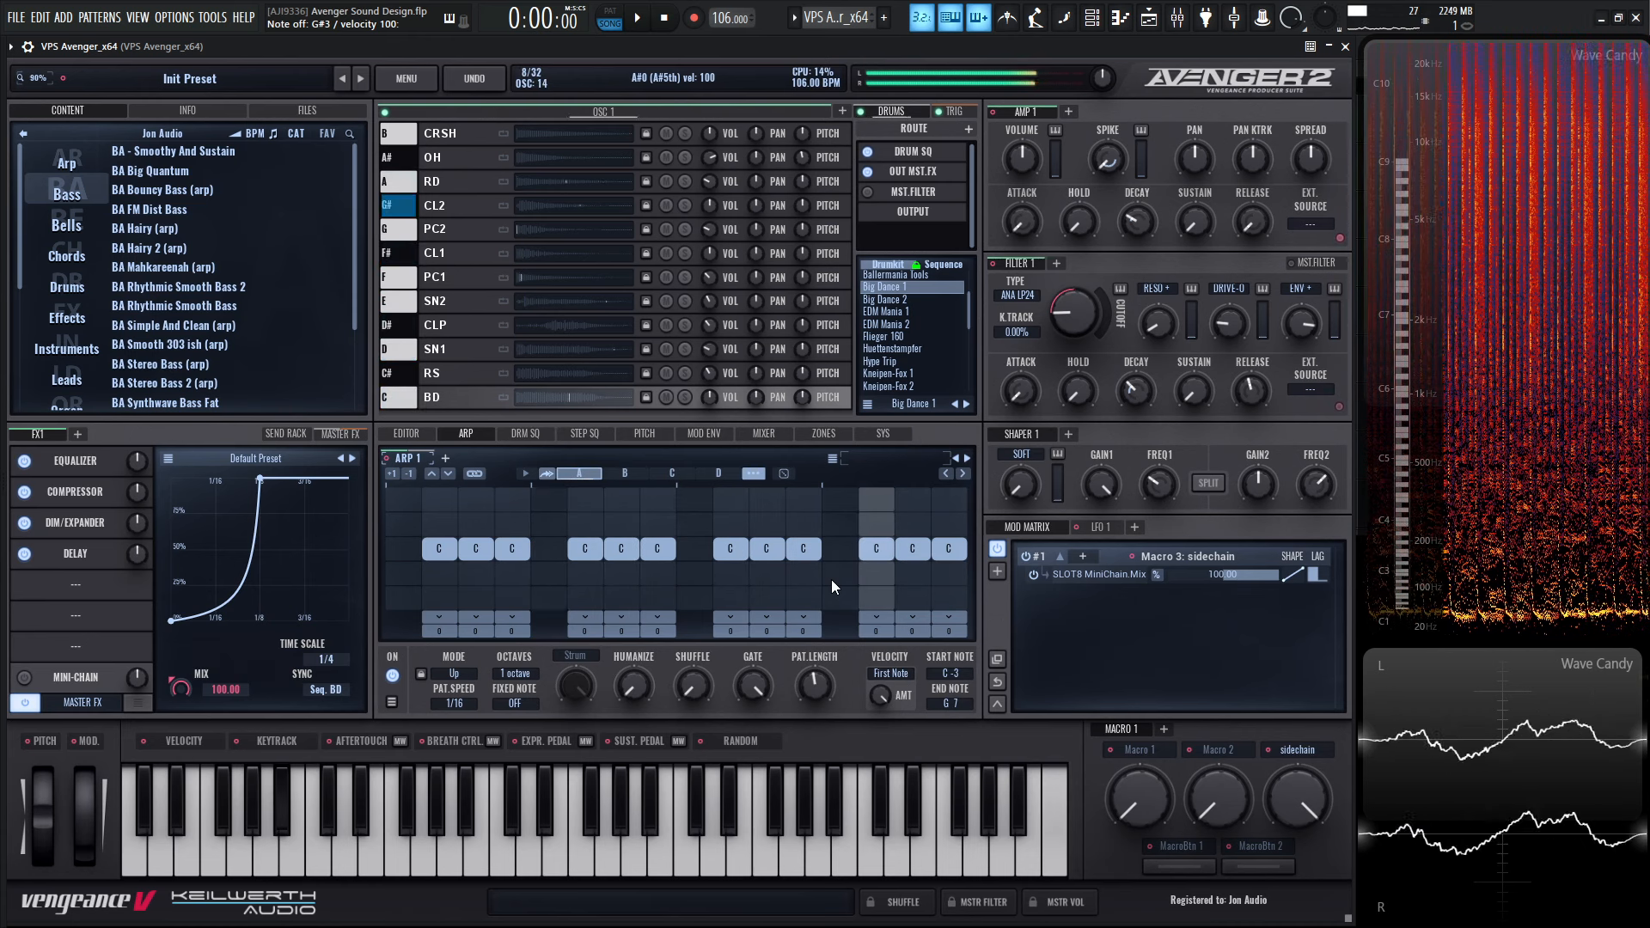
{"action": "key", "text": "v"}
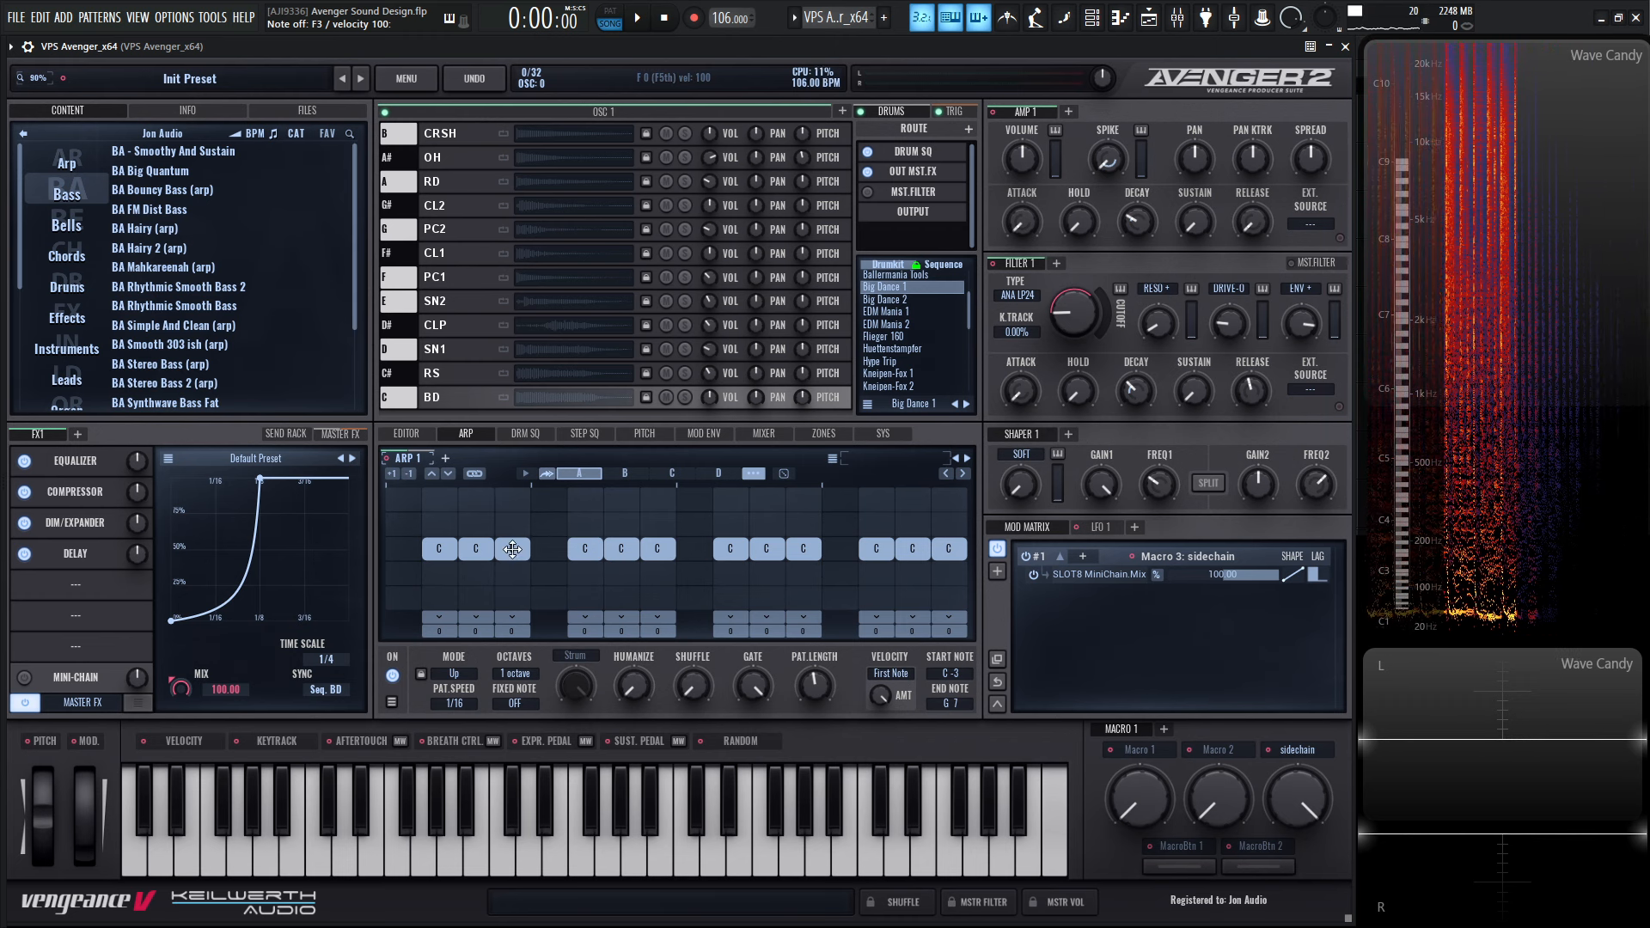
Raise the note on the third step of the ARP 1 pattern by one octave
{"action": "left_click_drag", "start_coordinate": [513, 549], "coordinate": [513, 525]}
{"action": "left_click_drag", "start_coordinate": [673, 548], "coordinate": [663, 547]}
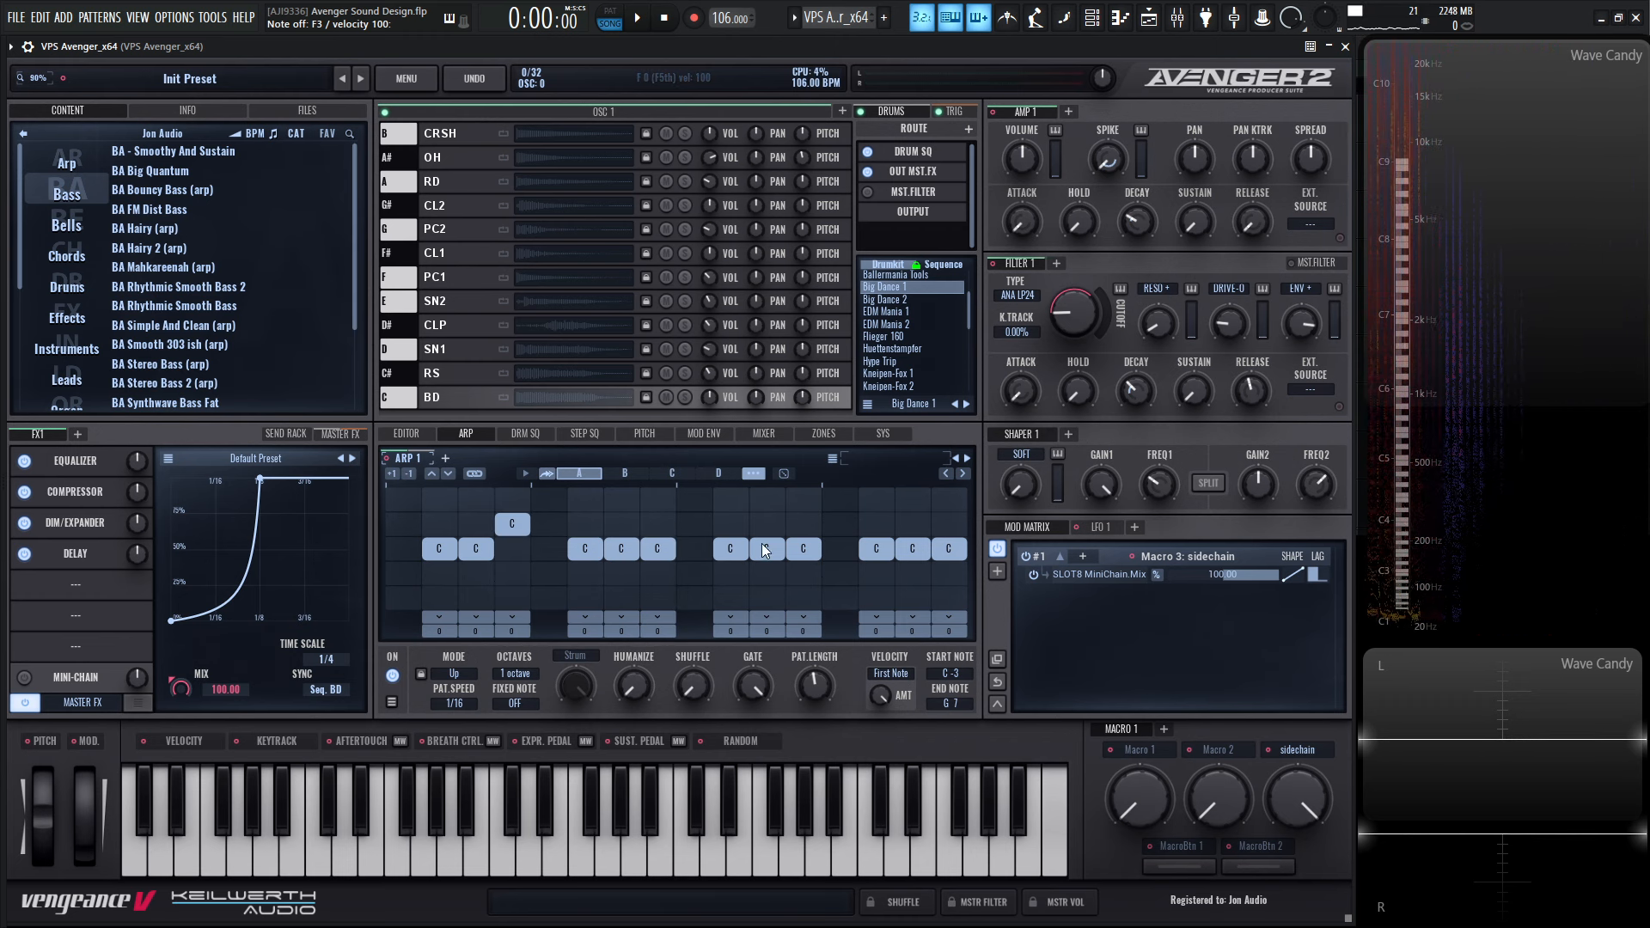
Raise the notes on steps 7, 12 and 15 of the ARP 1 pattern by one octave while auditioning the pattern
{"action": "left_click_drag", "start_coordinate": [804, 549], "coordinate": [807, 524]}
{"action": "key", "text": "v"}
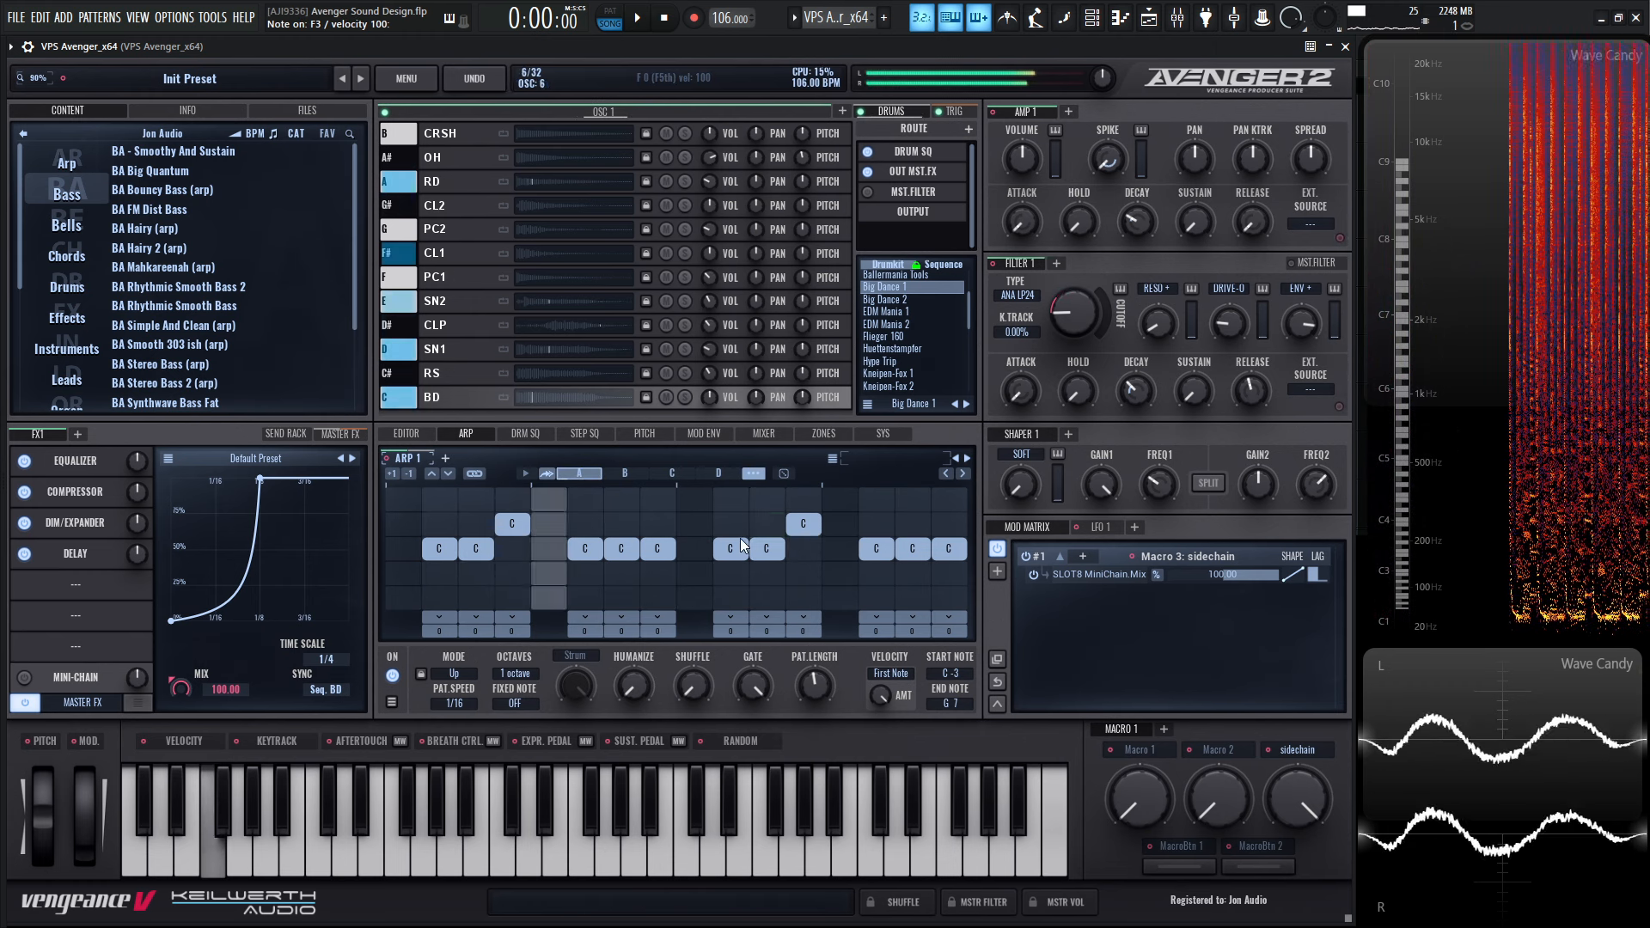
{"action": "left_click_drag", "start_coordinate": [627, 549], "coordinate": [625, 524]}
{"action": "key", "text": "v"}
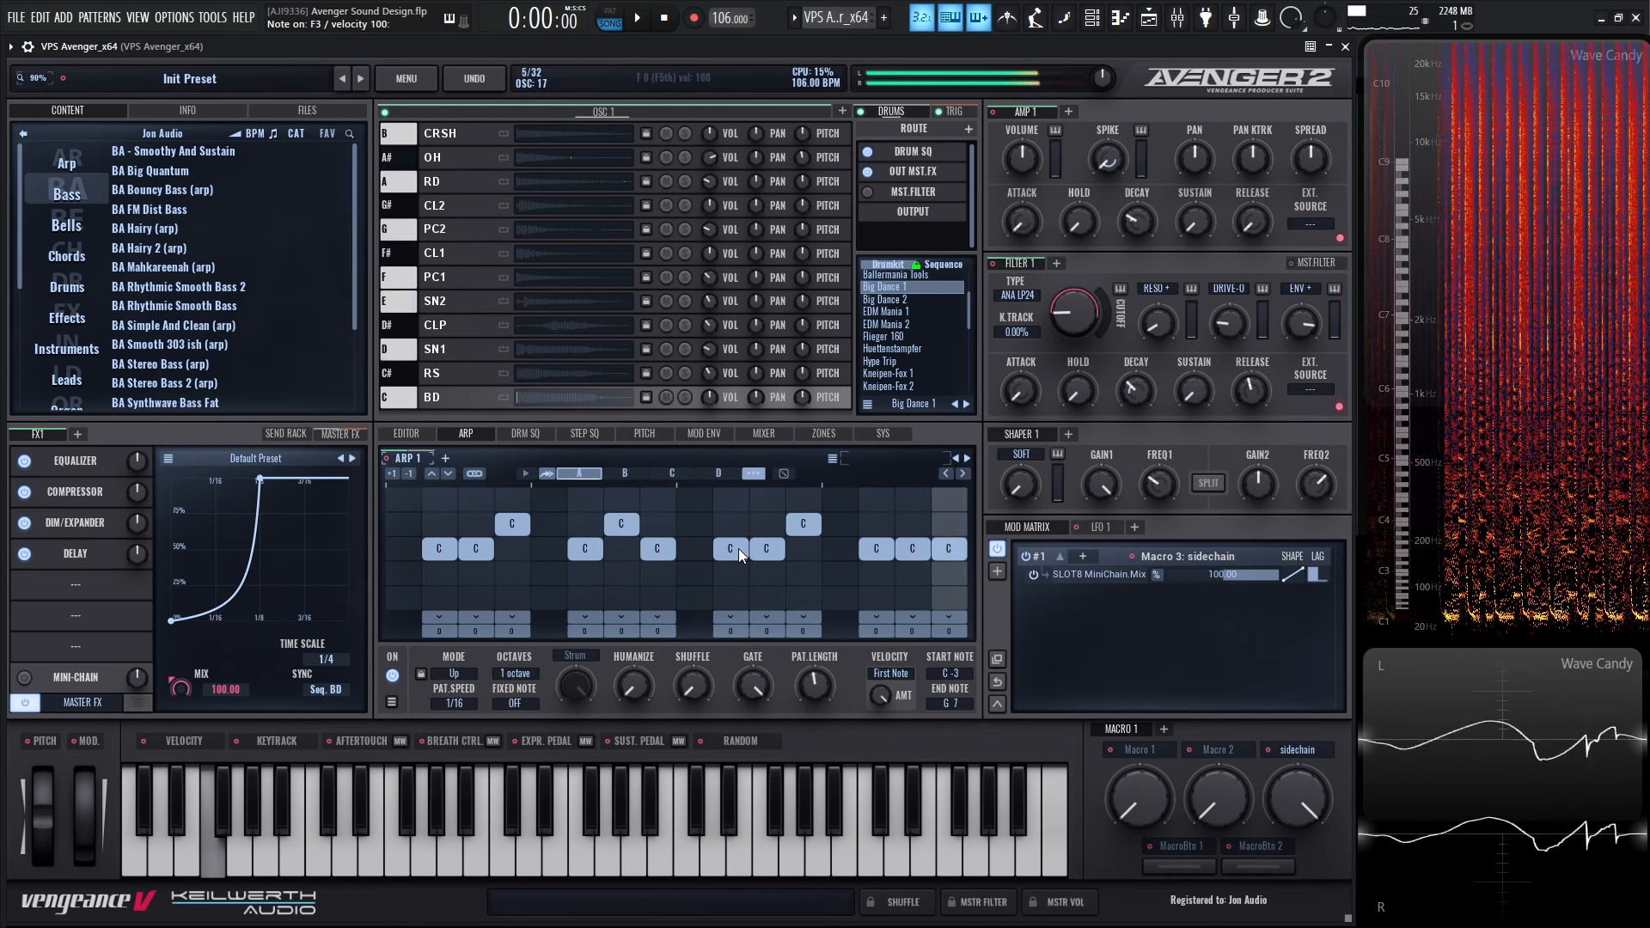
{"action": "left_click_drag", "start_coordinate": [949, 549], "coordinate": [948, 526]}
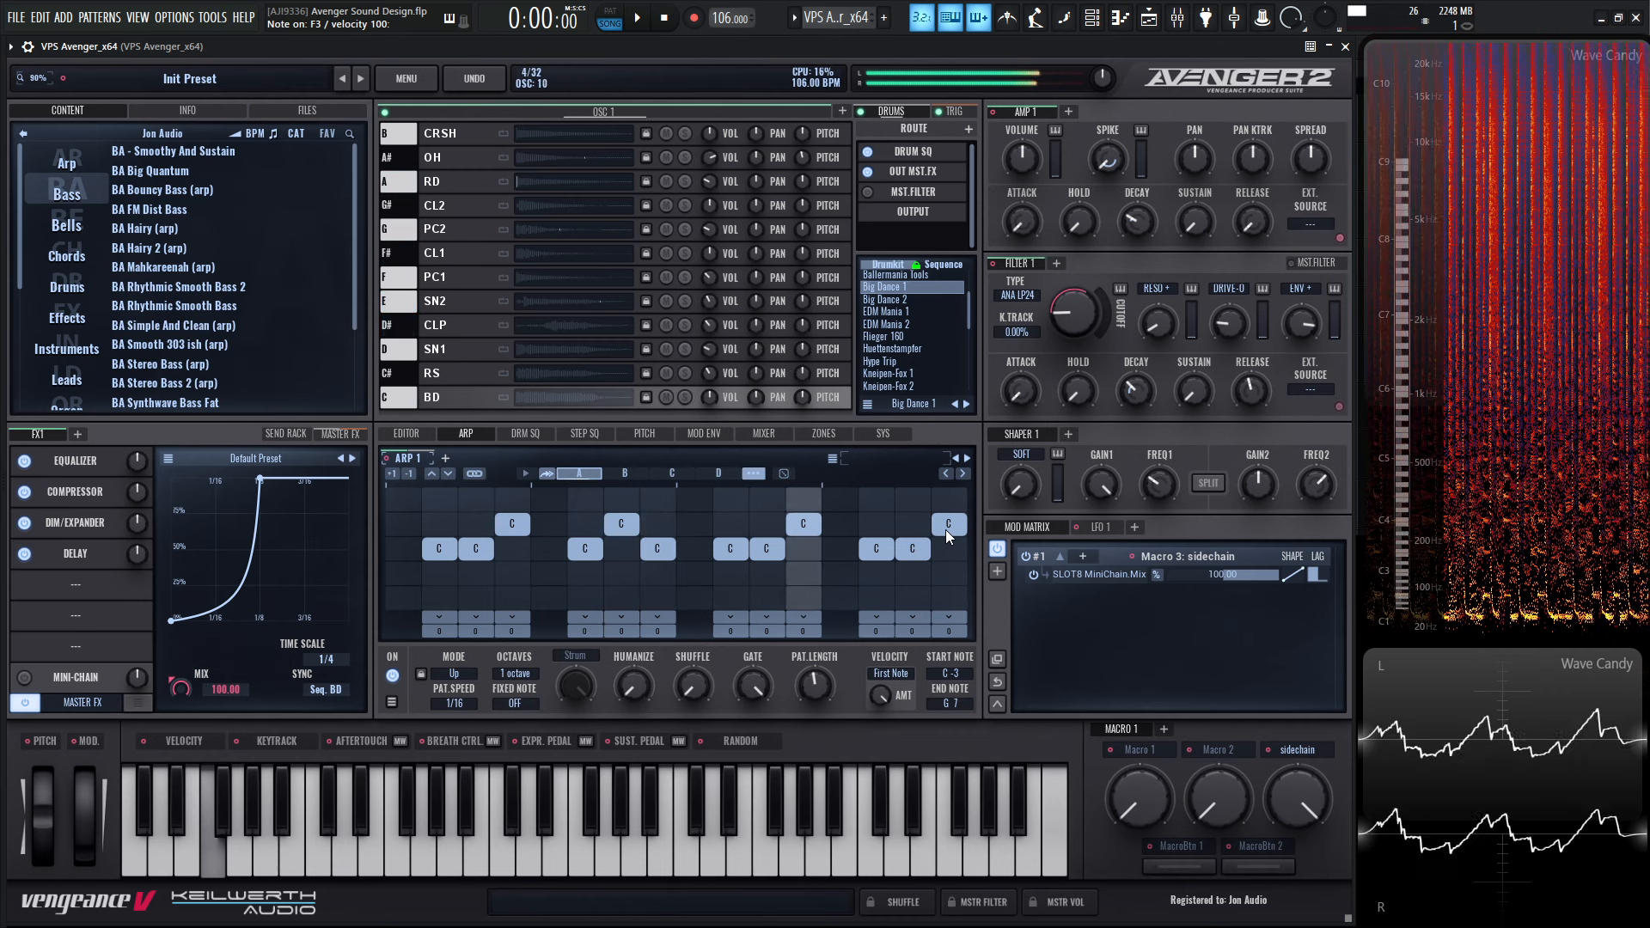
{"action": "mouse_move", "coordinate": [946, 530]}
{"action": "left_mouse_down"}
{"action": "mouse_move", "coordinate": [946, 550]}
{"action": "mouse_move", "coordinate": [922, 532]}
{"action": "left_mouse_up"}
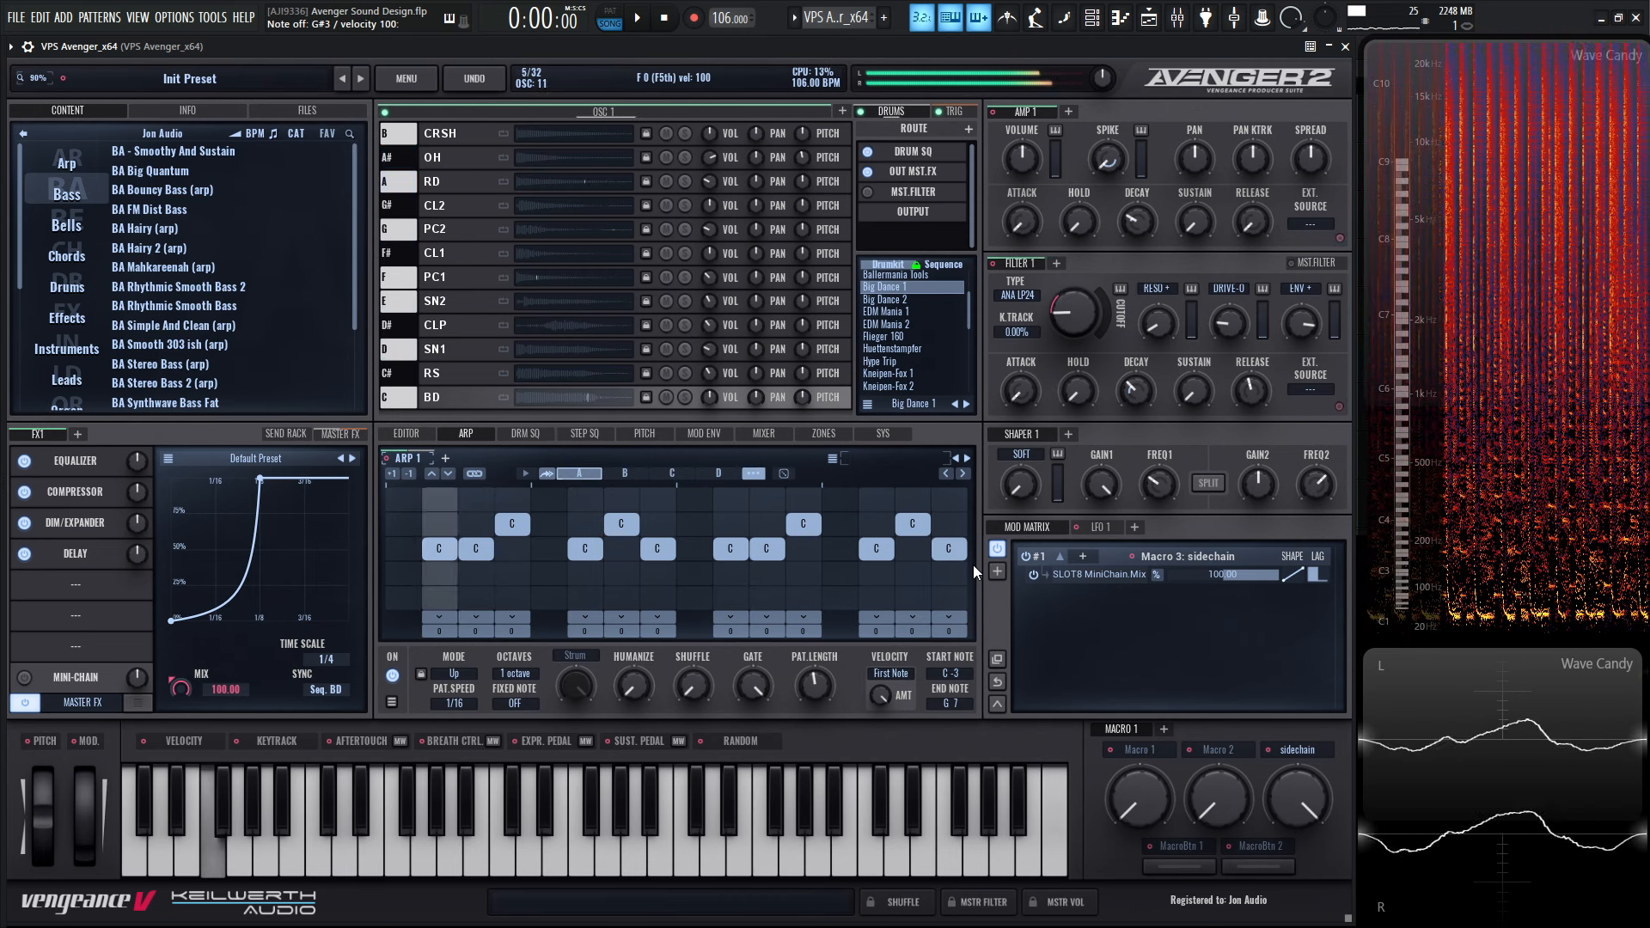
{"action": "key", "text": "space"}
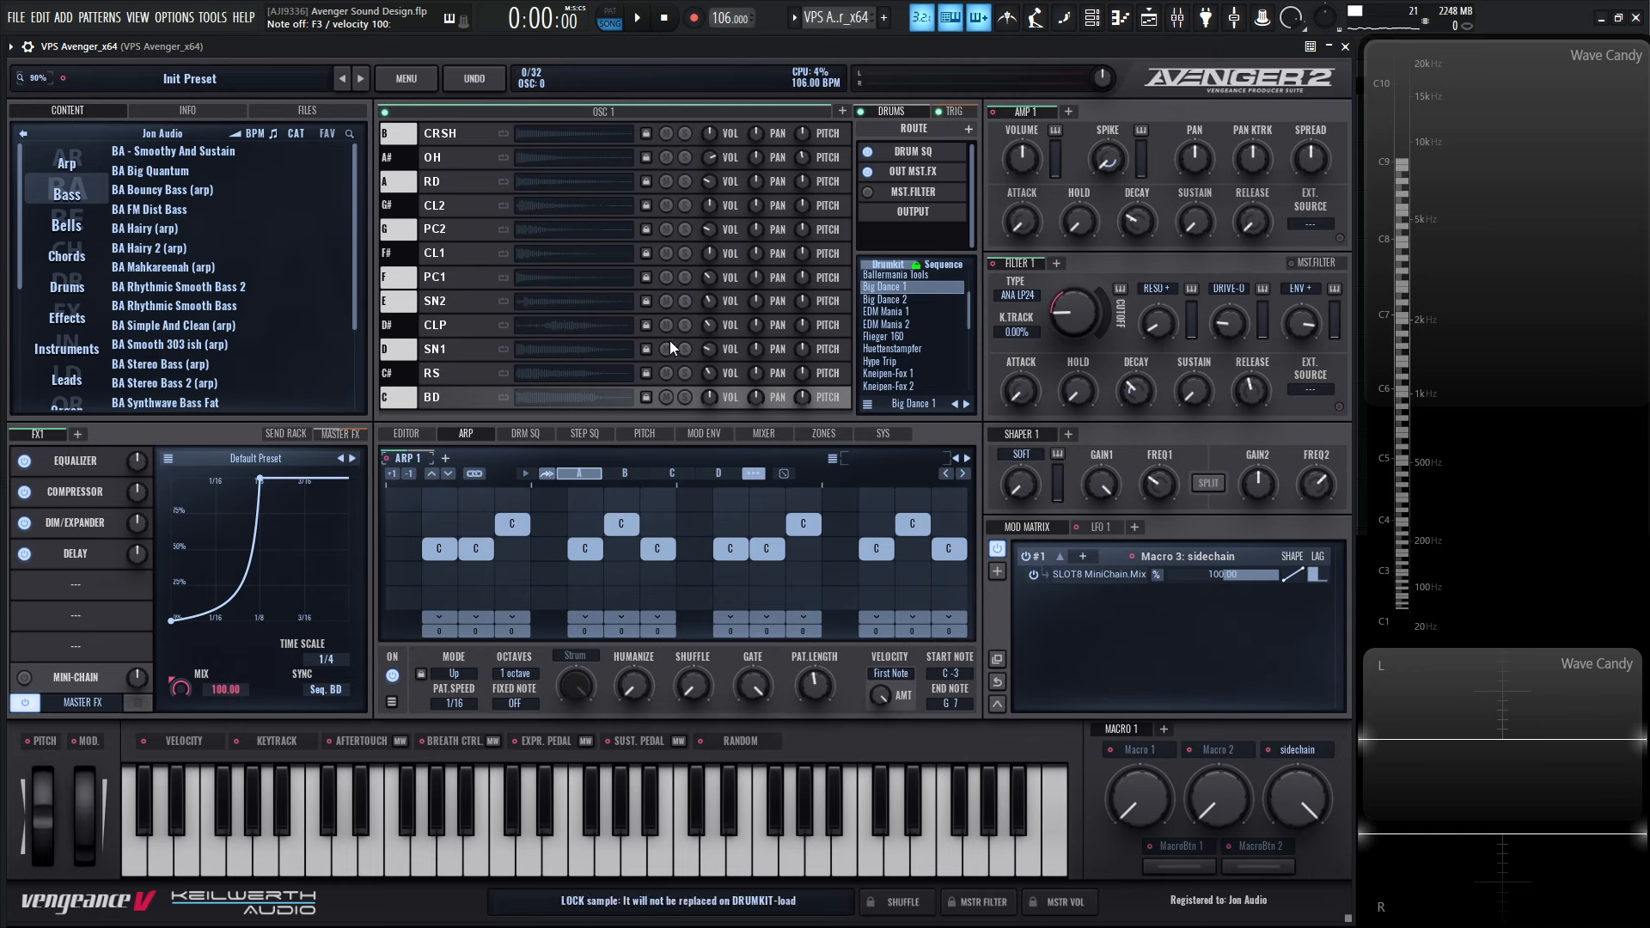
Set the first trigger event to NOTE-ON and load Attack Click 7 from the Factory Attack Clicks as its sample
{"action": "left_click", "coordinate": [962, 119]}
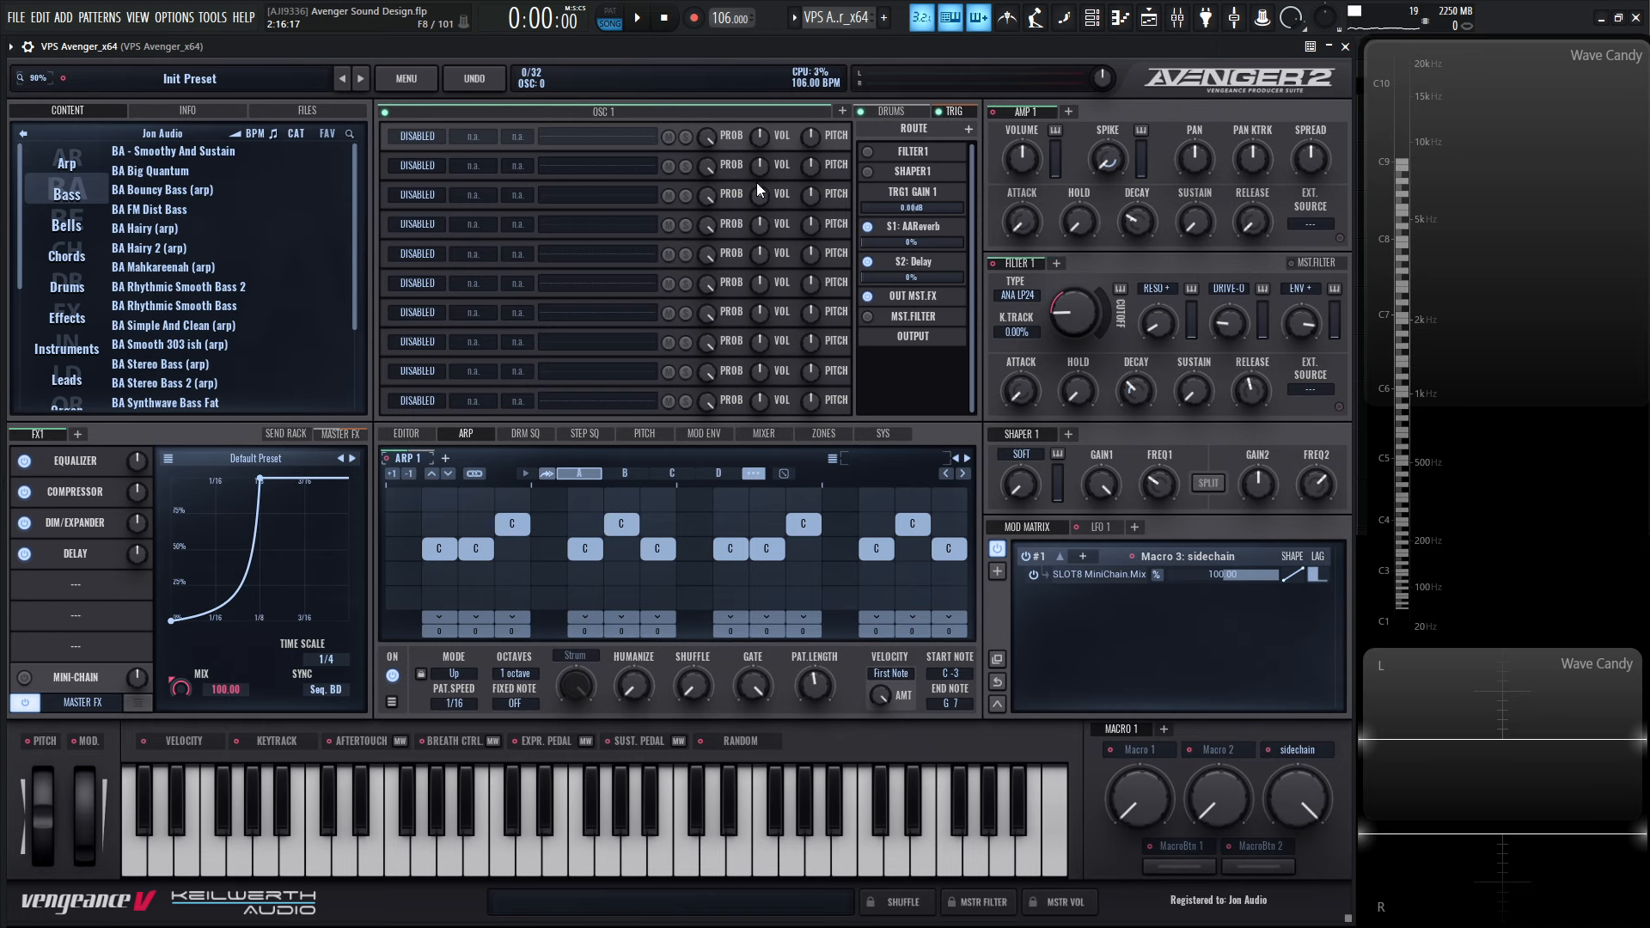
{"action": "left_click", "coordinate": [430, 139]}
{"action": "left_click", "coordinate": [434, 159]}
{"action": "left_click", "coordinate": [569, 136]}
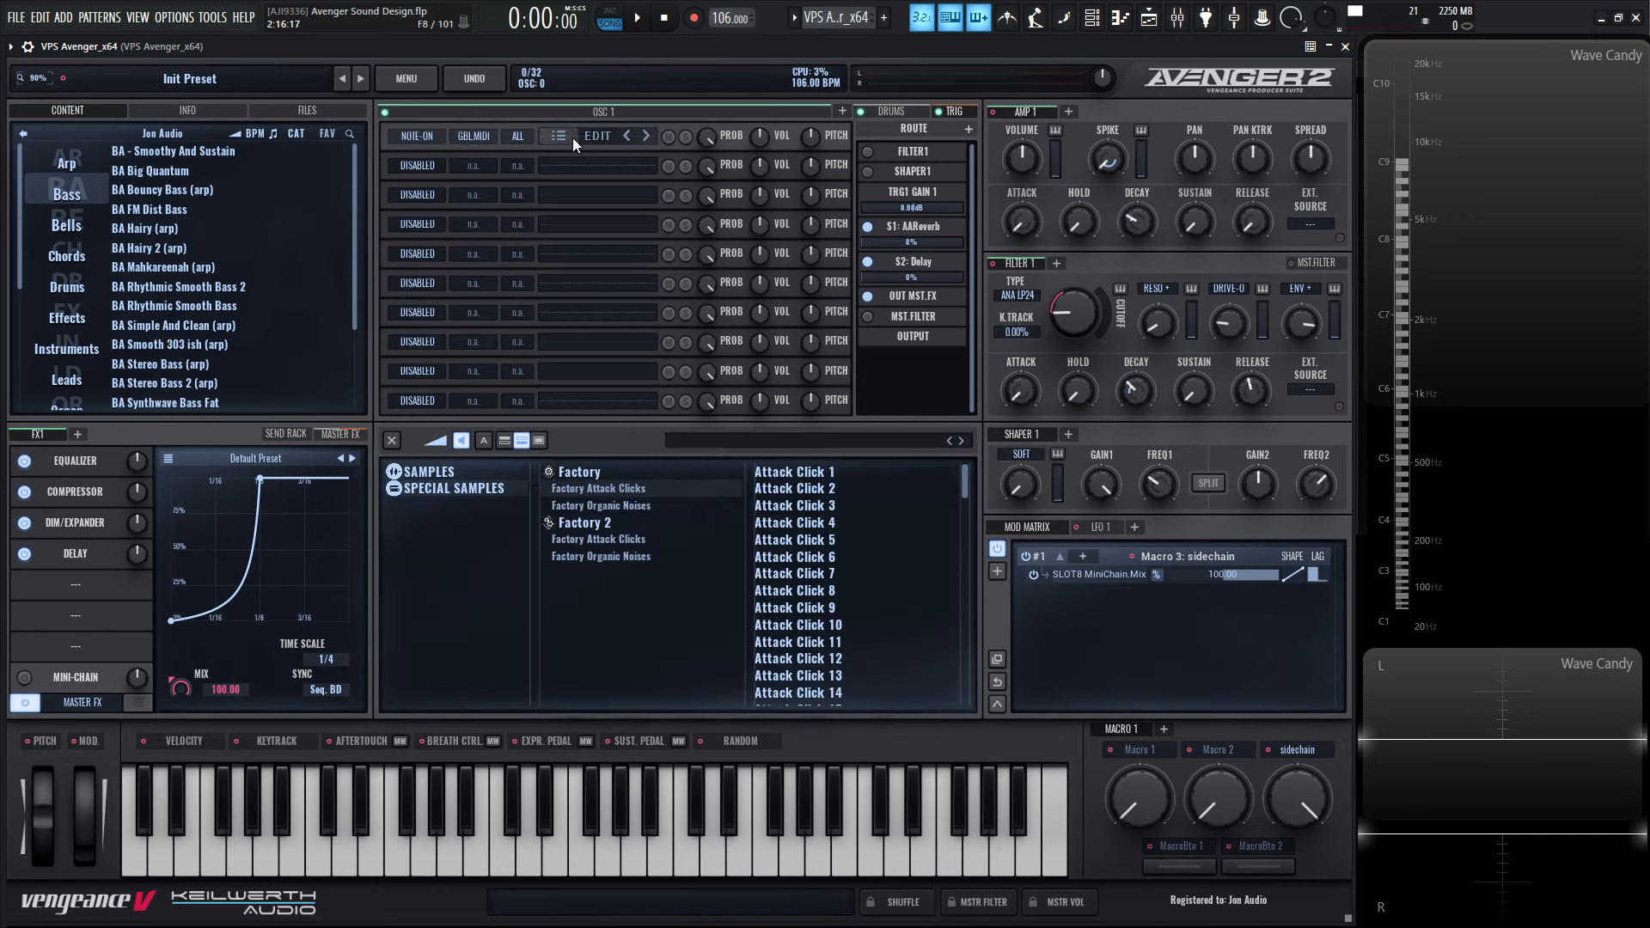
{"action": "left_click", "coordinate": [630, 488]}
{"action": "left_click", "coordinate": [843, 487]}
{"action": "left_click", "coordinate": [841, 506]}
{"action": "left_click", "coordinate": [839, 523]}
{"action": "left_click", "coordinate": [837, 543]}
{"action": "left_click", "coordinate": [838, 573]}
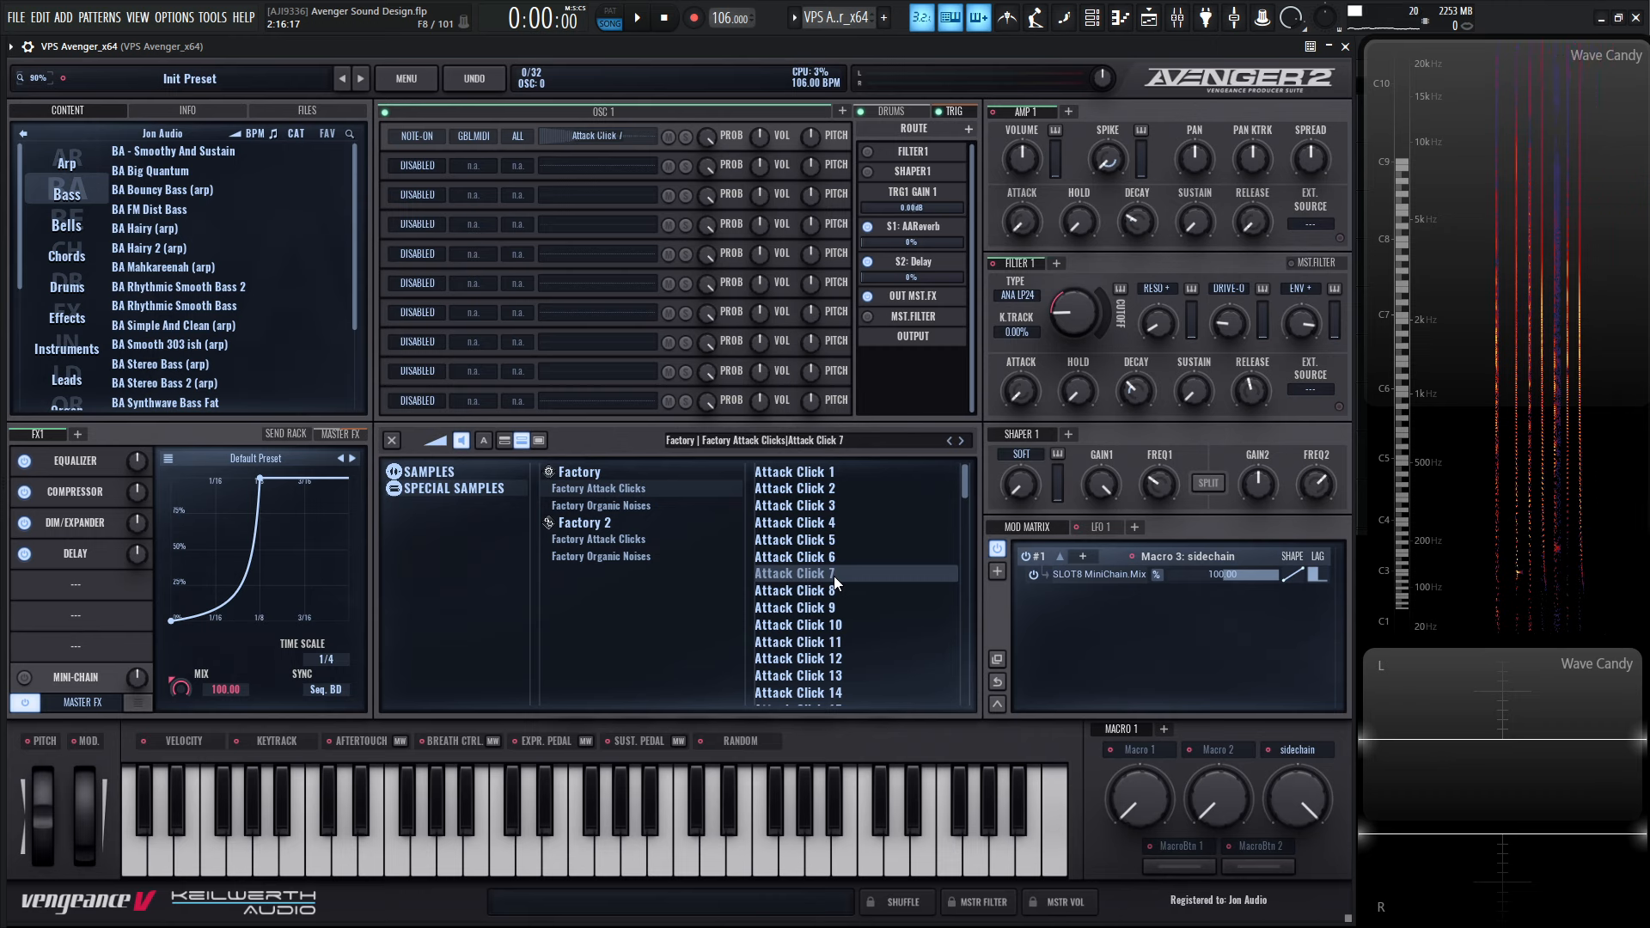
Play a bass note and raise the volume of the first trigger event
{"action": "key", "text": "v"}
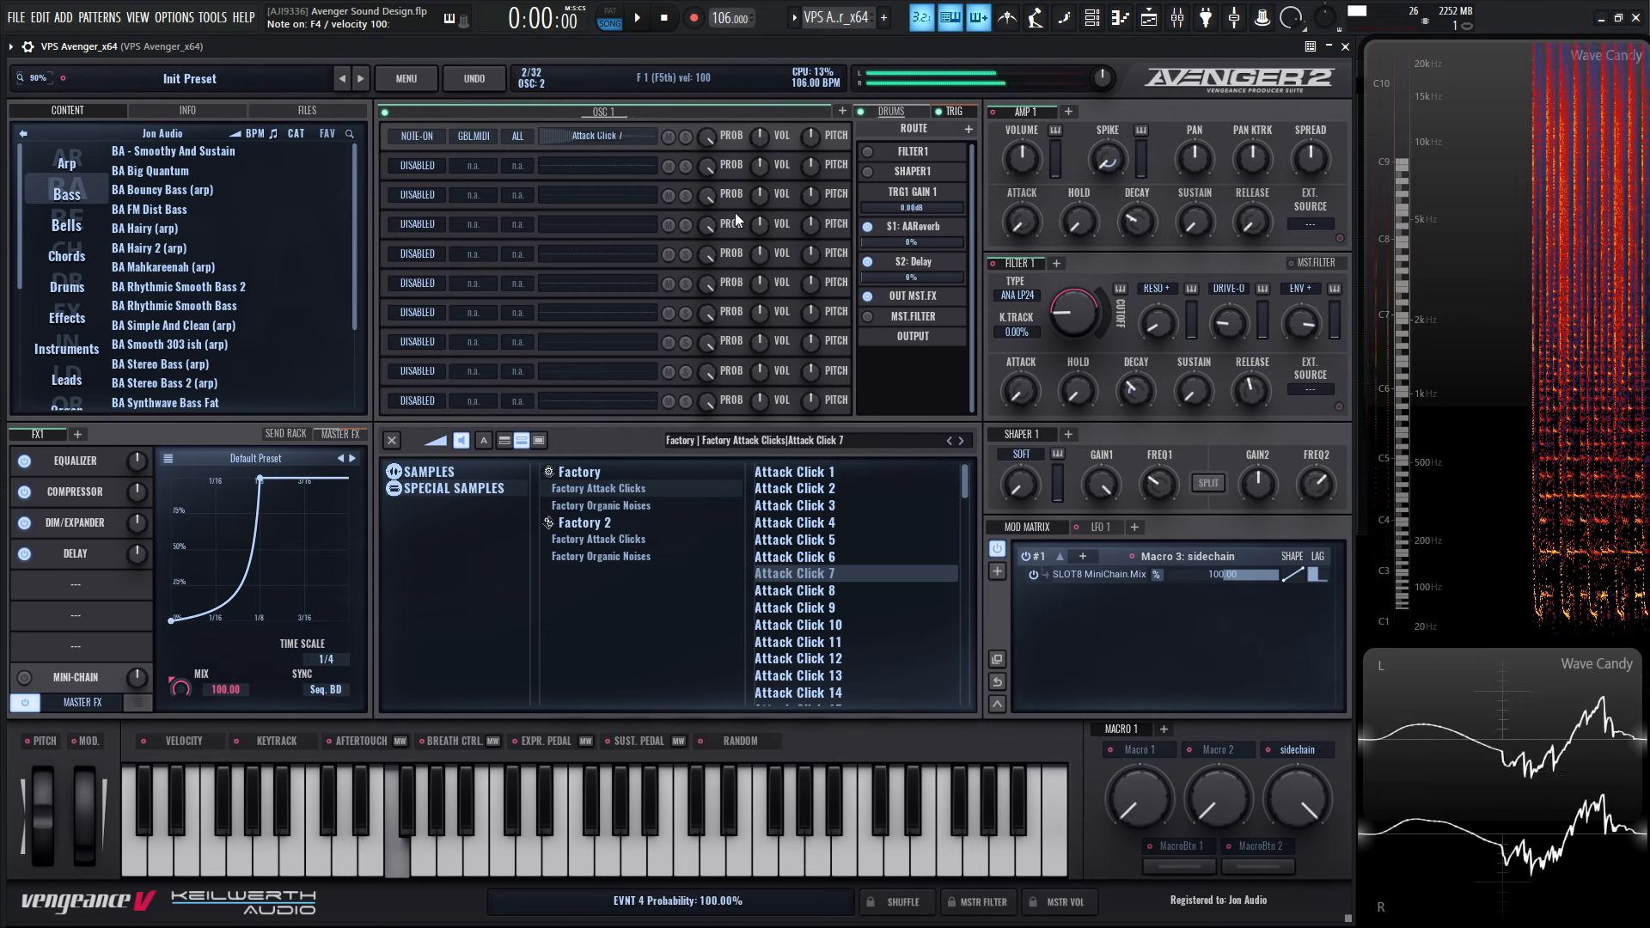
{"action": "left_click_drag", "start_coordinate": [759, 147], "coordinate": [761, 73]}
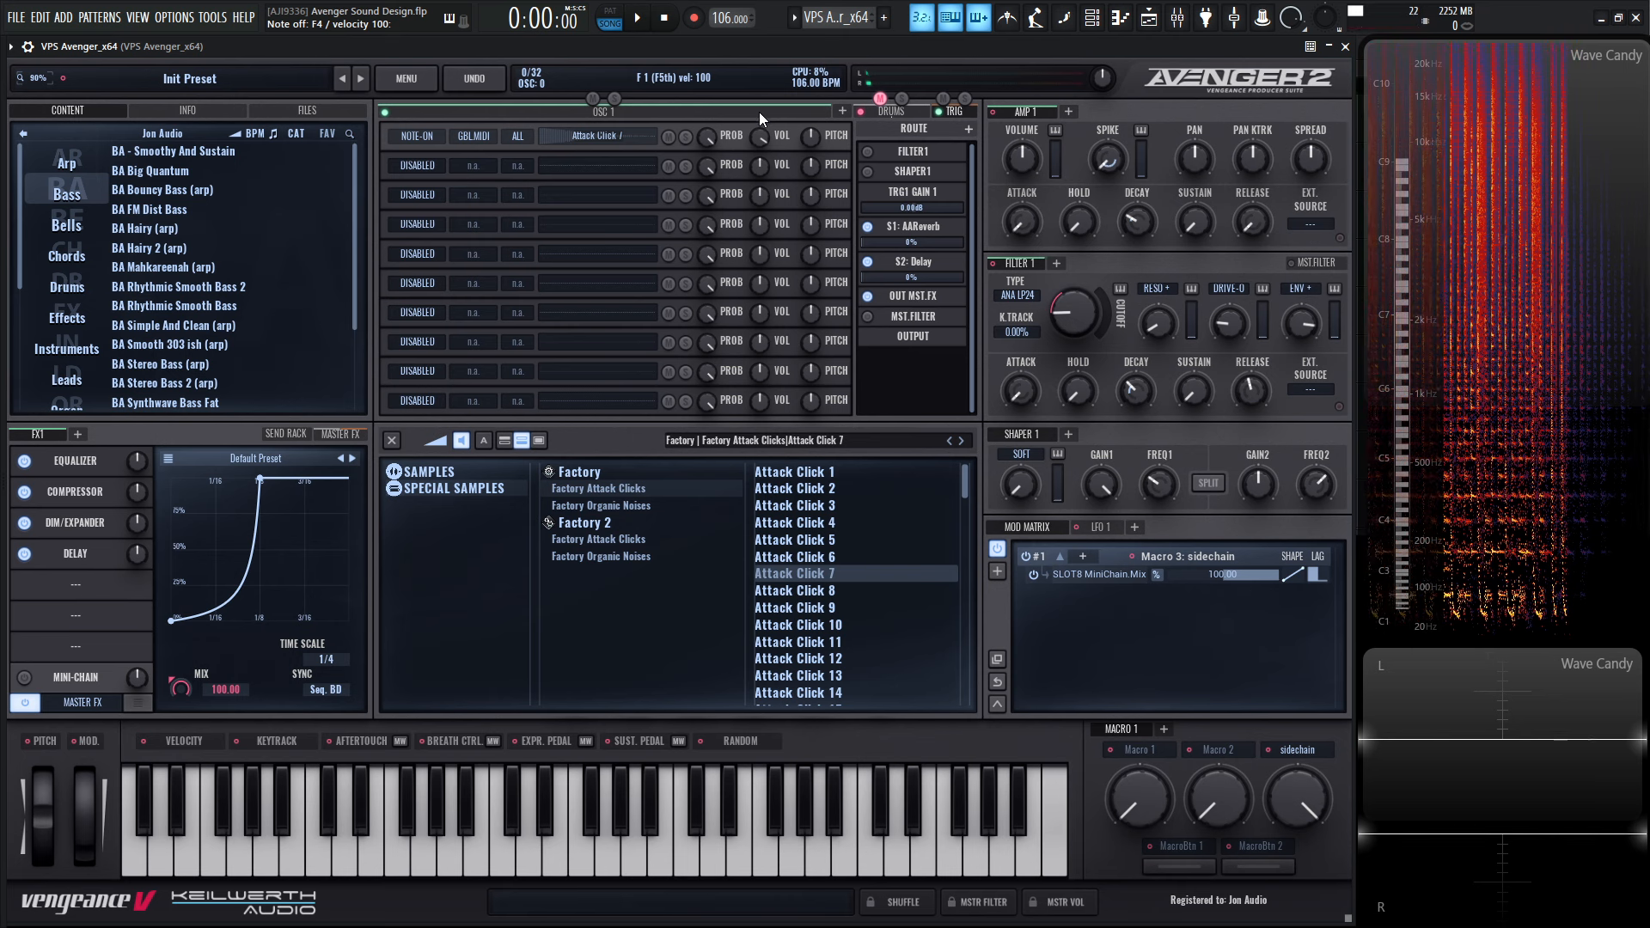
Switch off the ARP1 routing of OSC 1, close the sample browser and return to the trigger events
{"action": "left_click", "coordinate": [760, 112]}
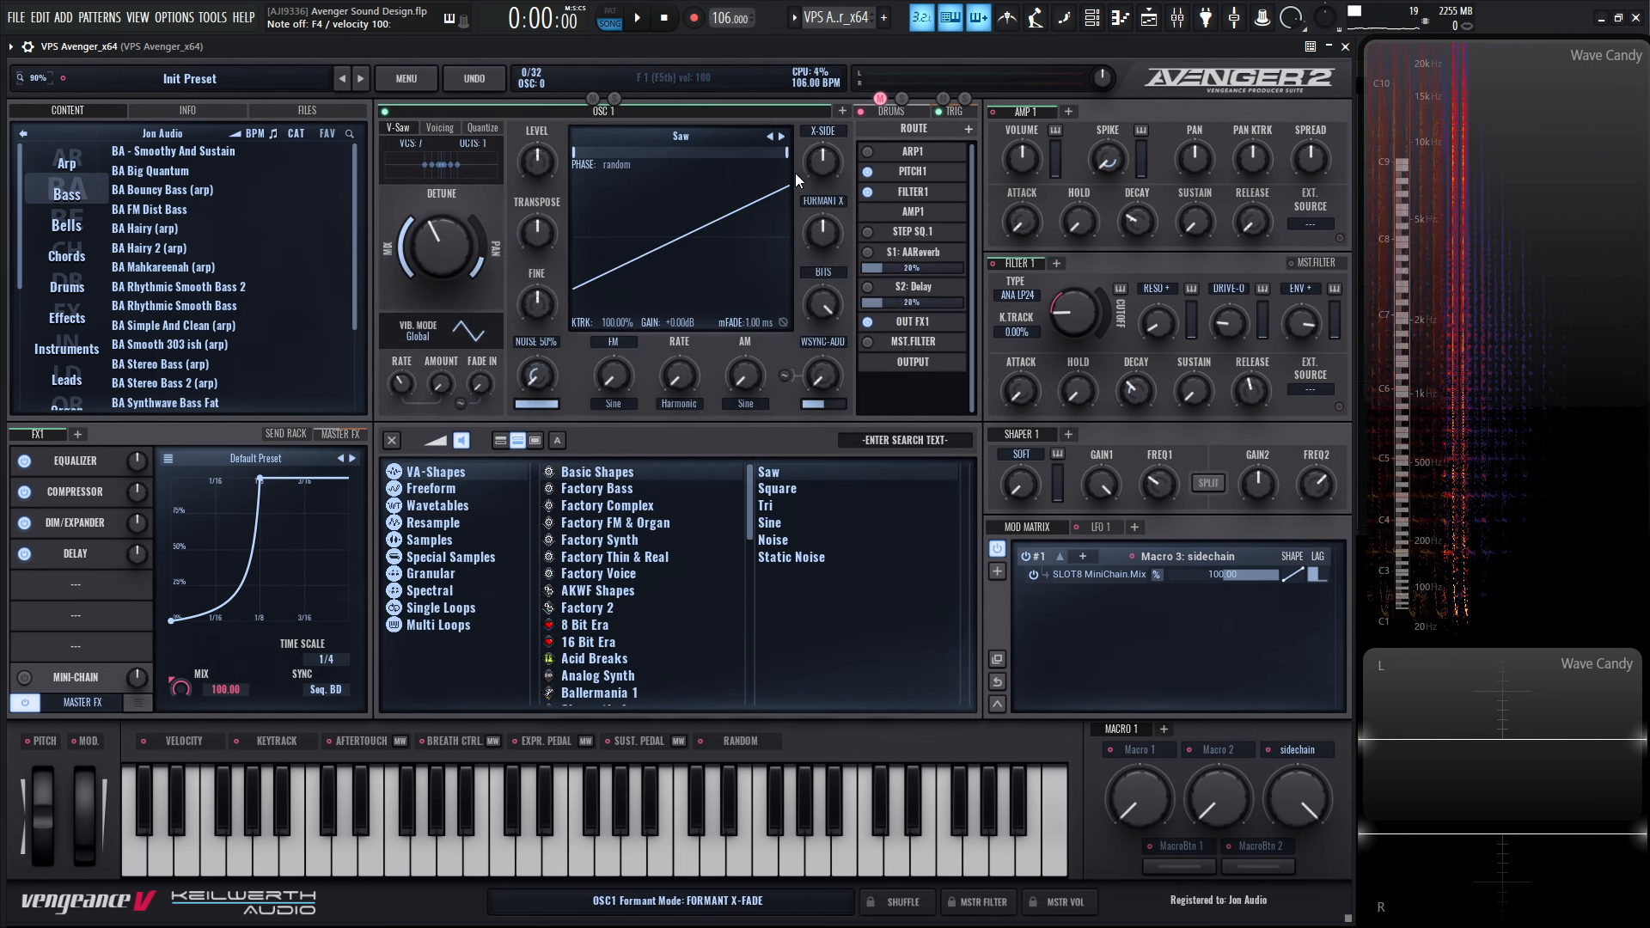
{"action": "left_click", "coordinate": [392, 441]}
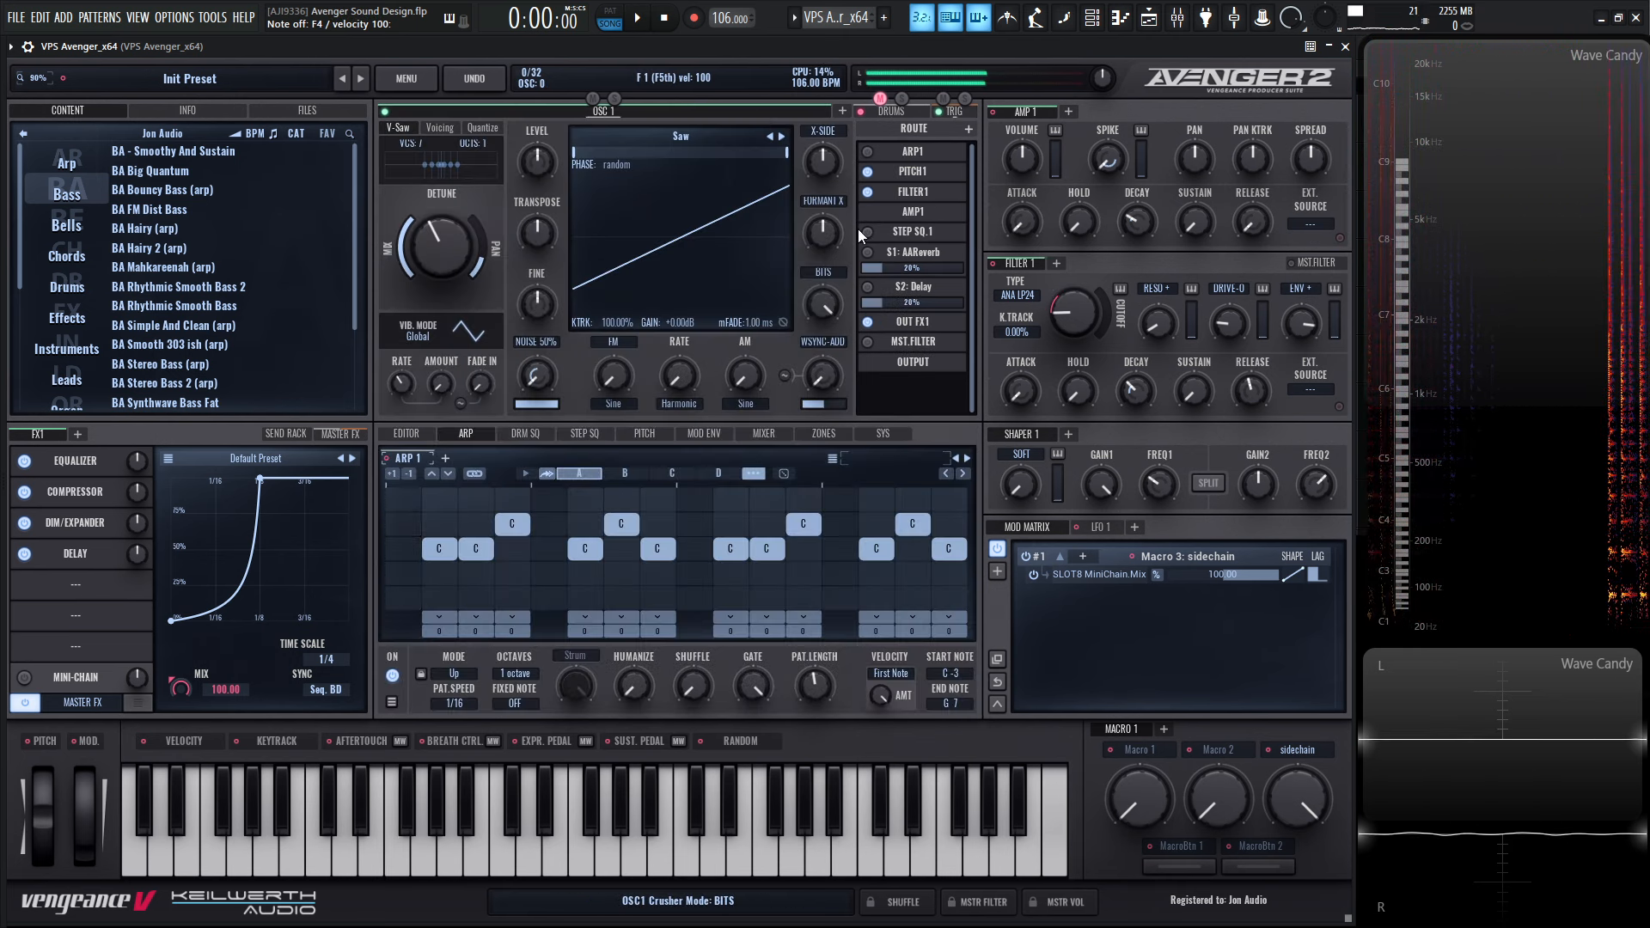
{"action": "left_click", "coordinate": [964, 113]}
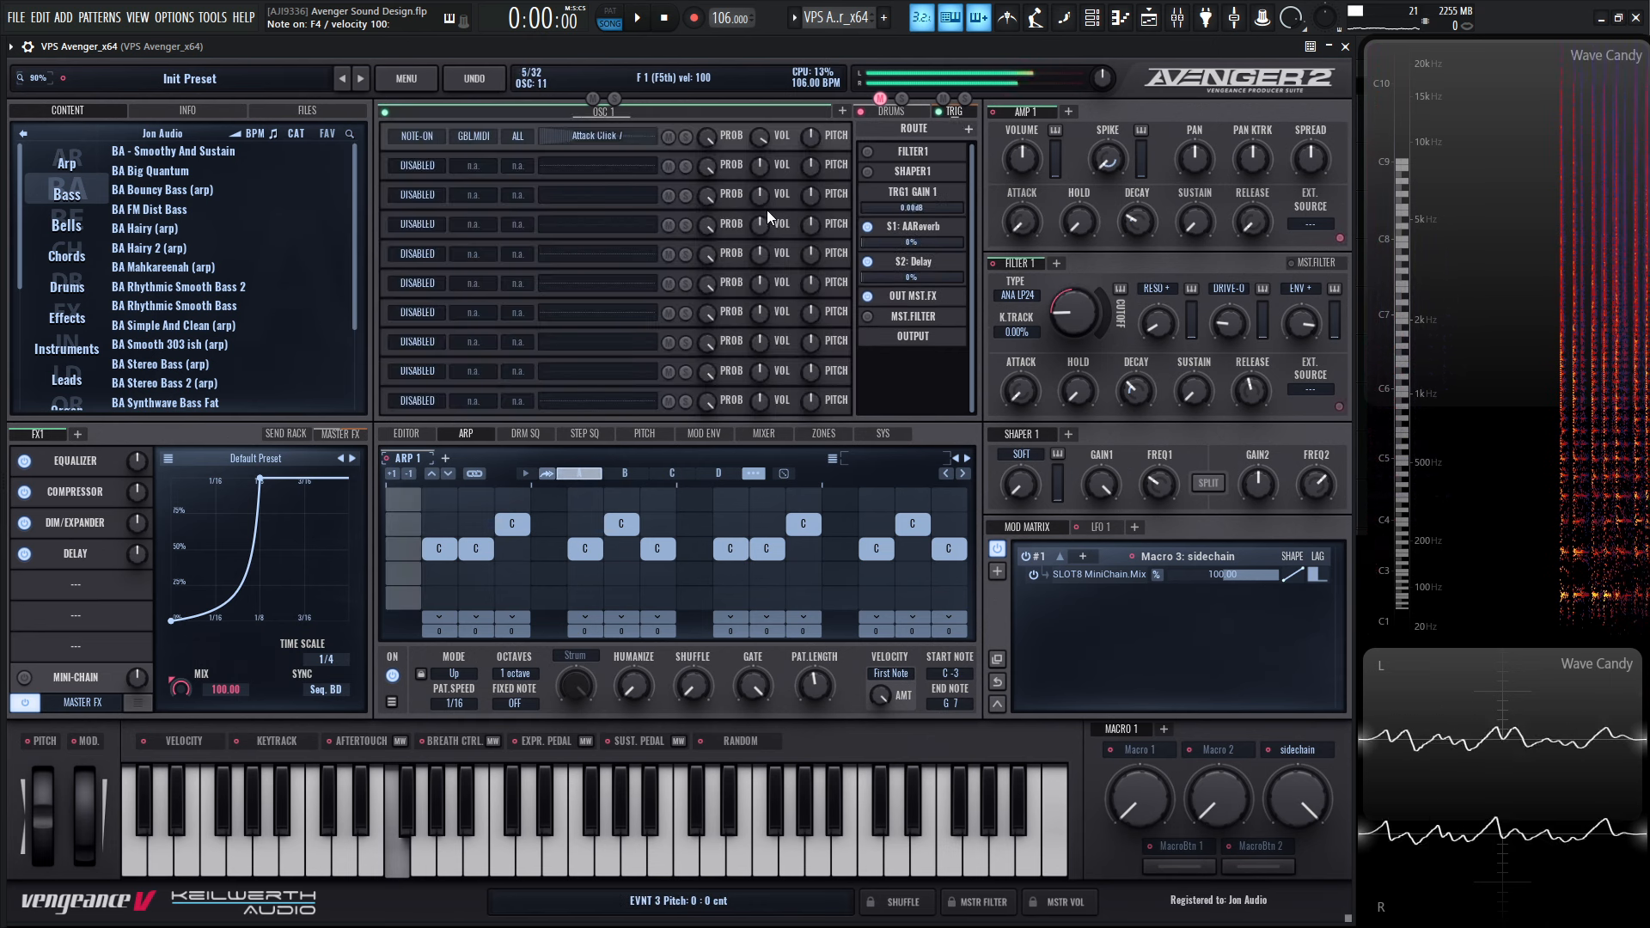
Change the first trigger event's sample to Attack Click 21 and set its keytrack to 0
{"action": "left_click", "coordinate": [685, 138]}
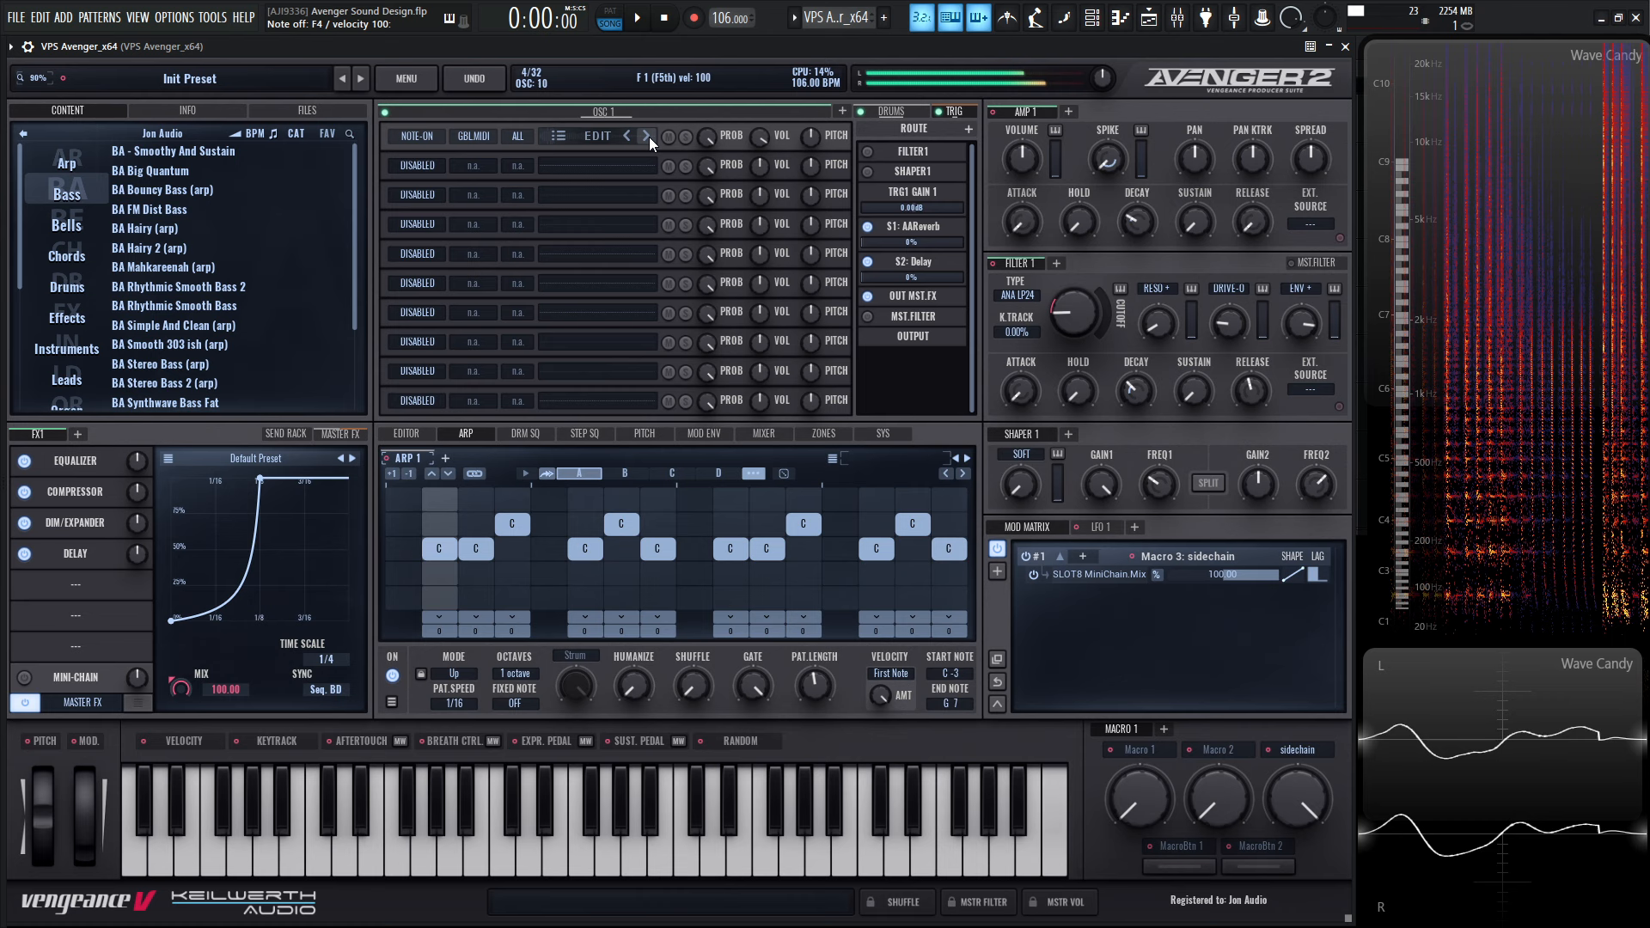
{"action": "left_click", "coordinate": [648, 137]}
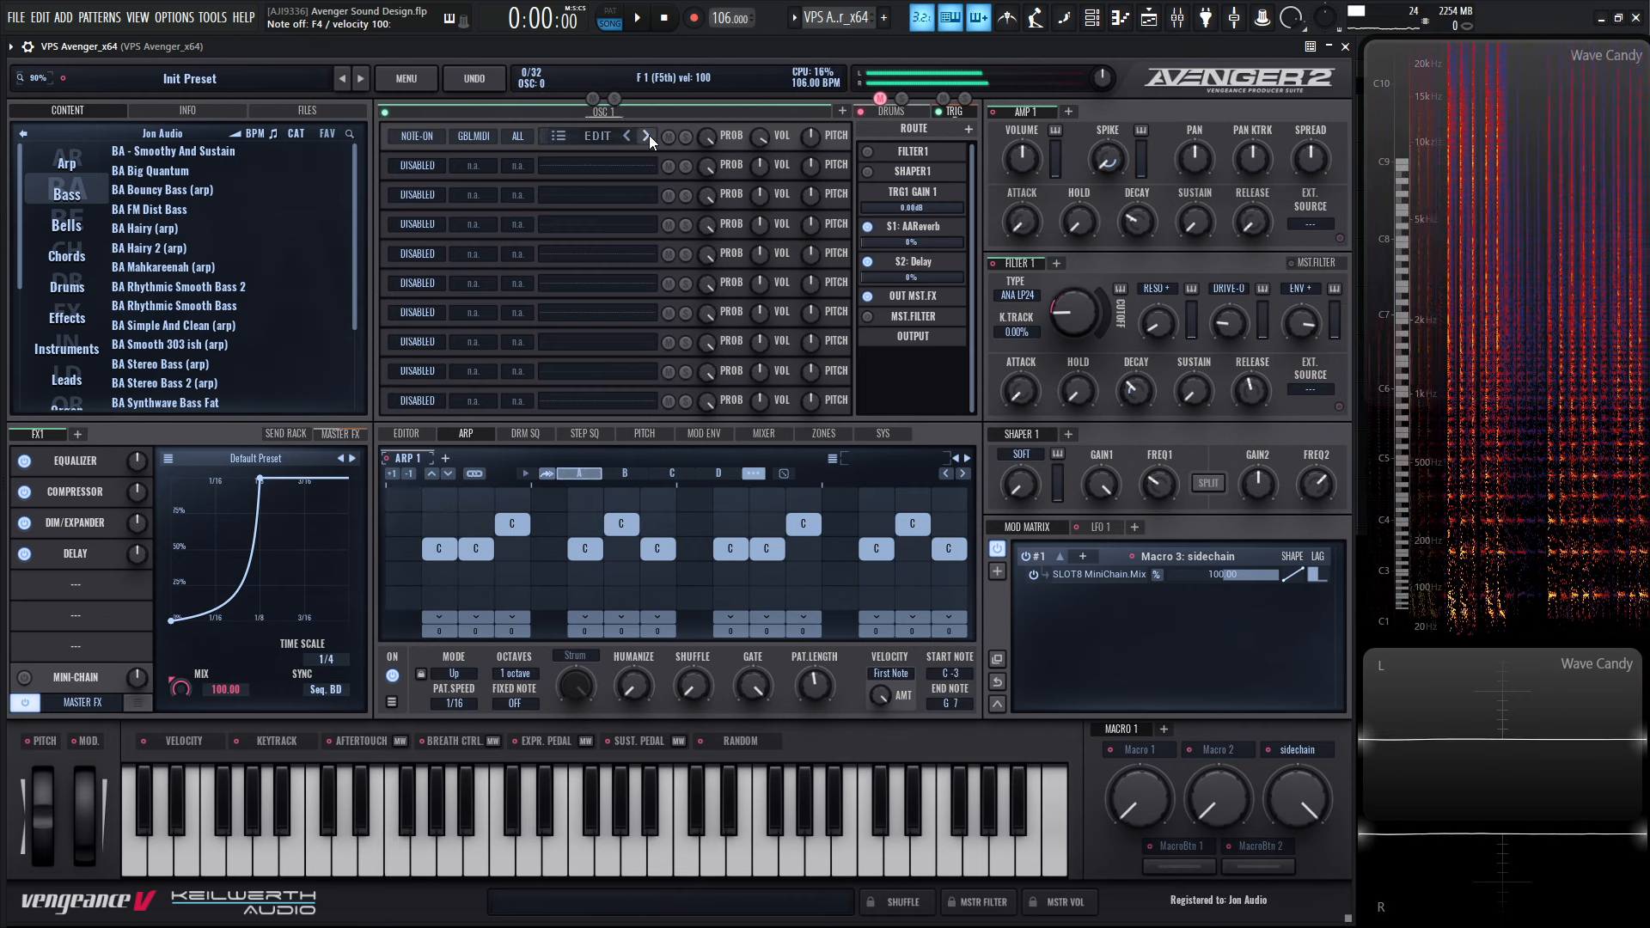
{"action": "left_click", "coordinate": [648, 136]}
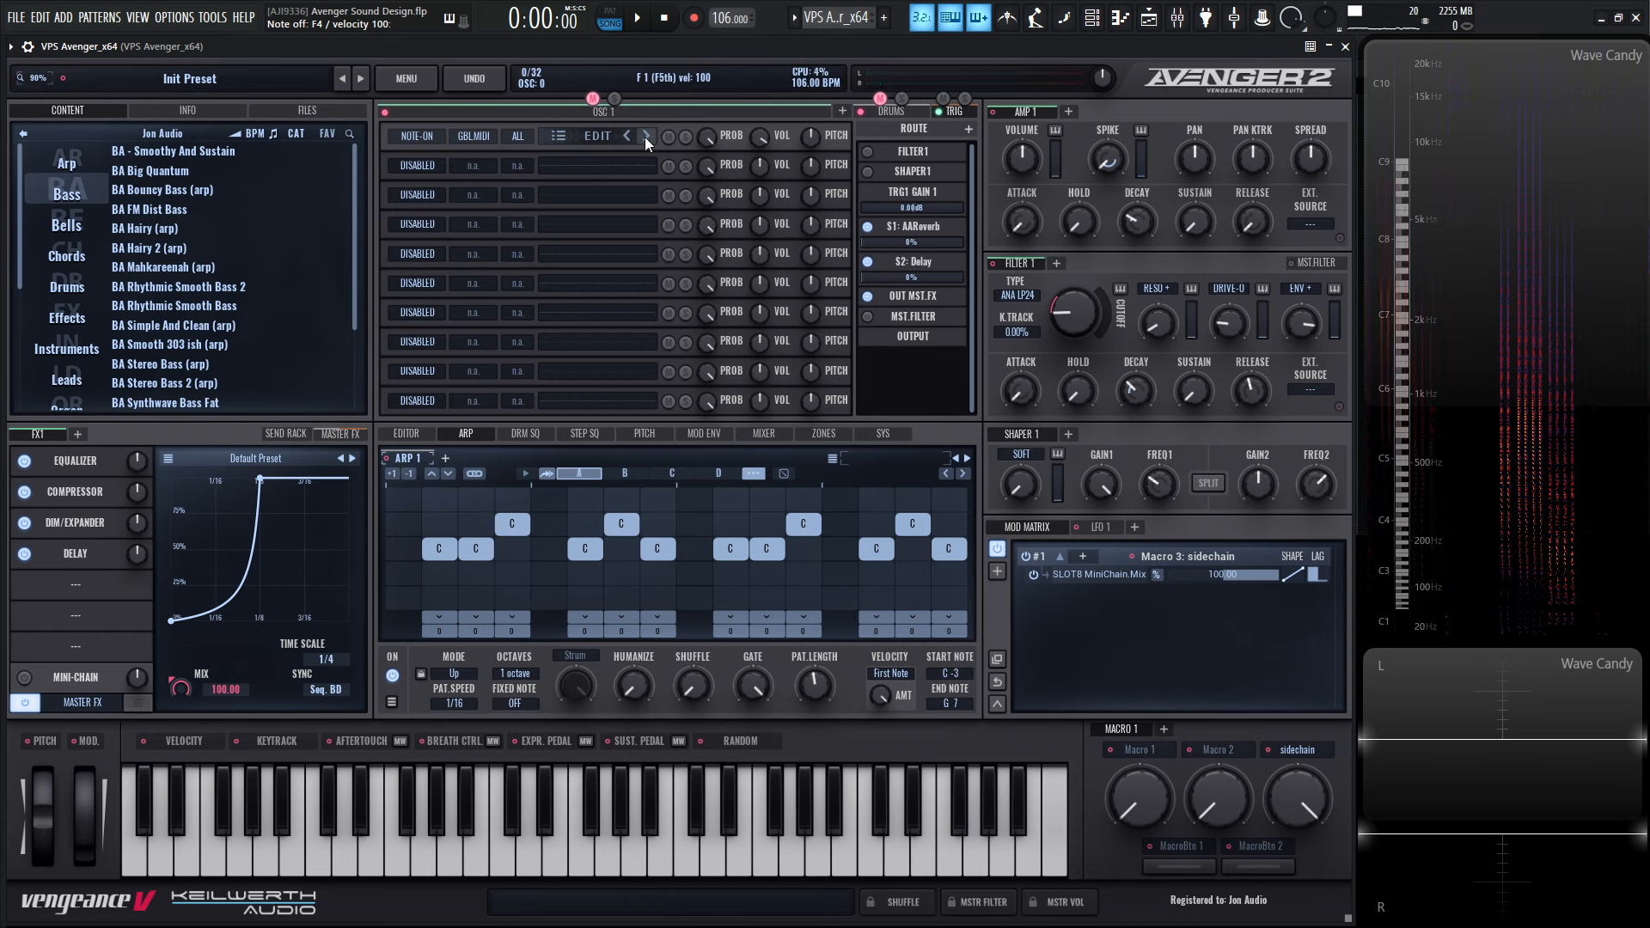
{"action": "left_click", "coordinate": [645, 137]}
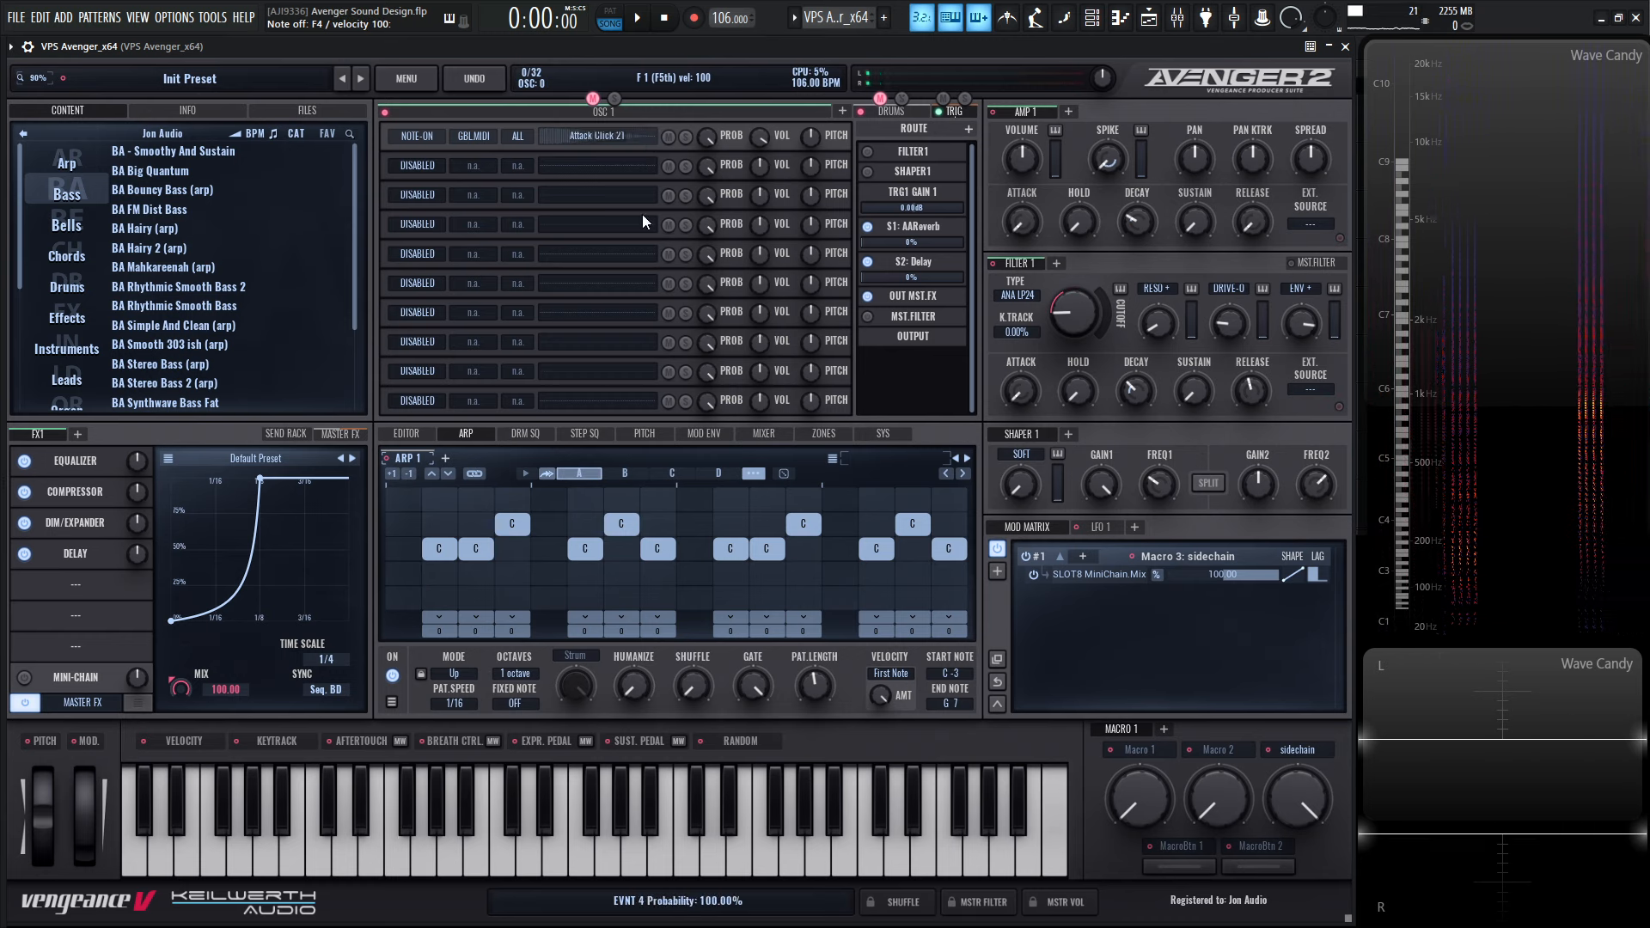
{"action": "left_click", "coordinate": [588, 136]}
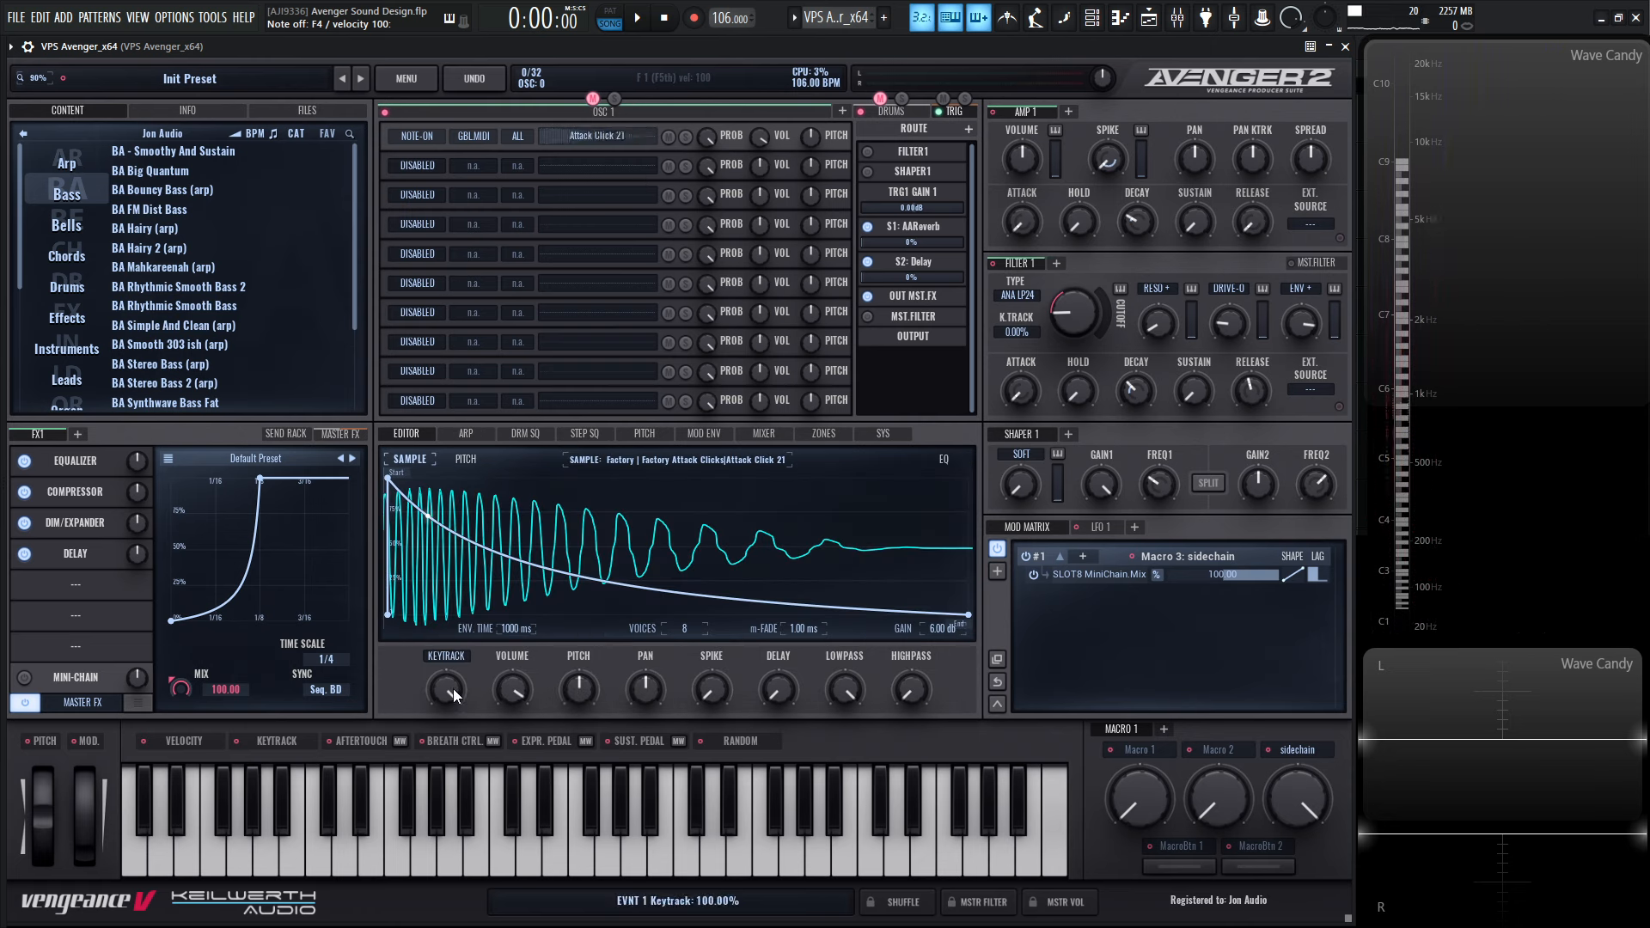
{"action": "left_click_drag", "start_coordinate": [452, 688], "coordinate": [457, 777]}
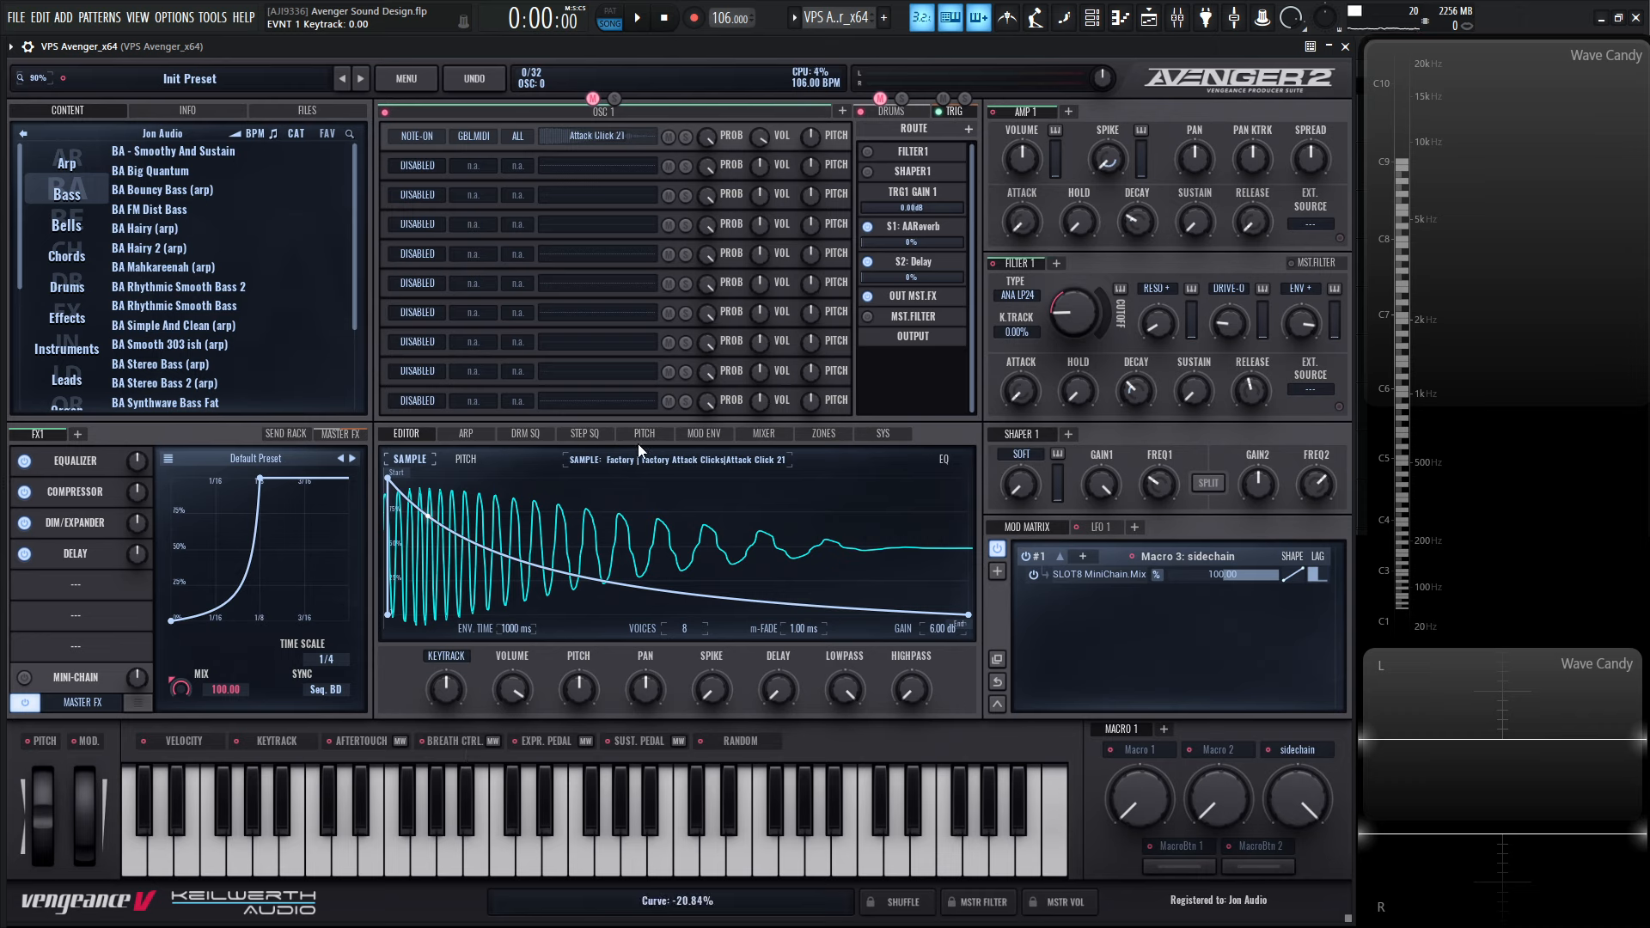
Disable the first trigger event and switch the ARP1 routing of OSC 1 on
{"action": "left_click", "coordinate": [421, 136]}
{"action": "left_click", "coordinate": [430, 148]}
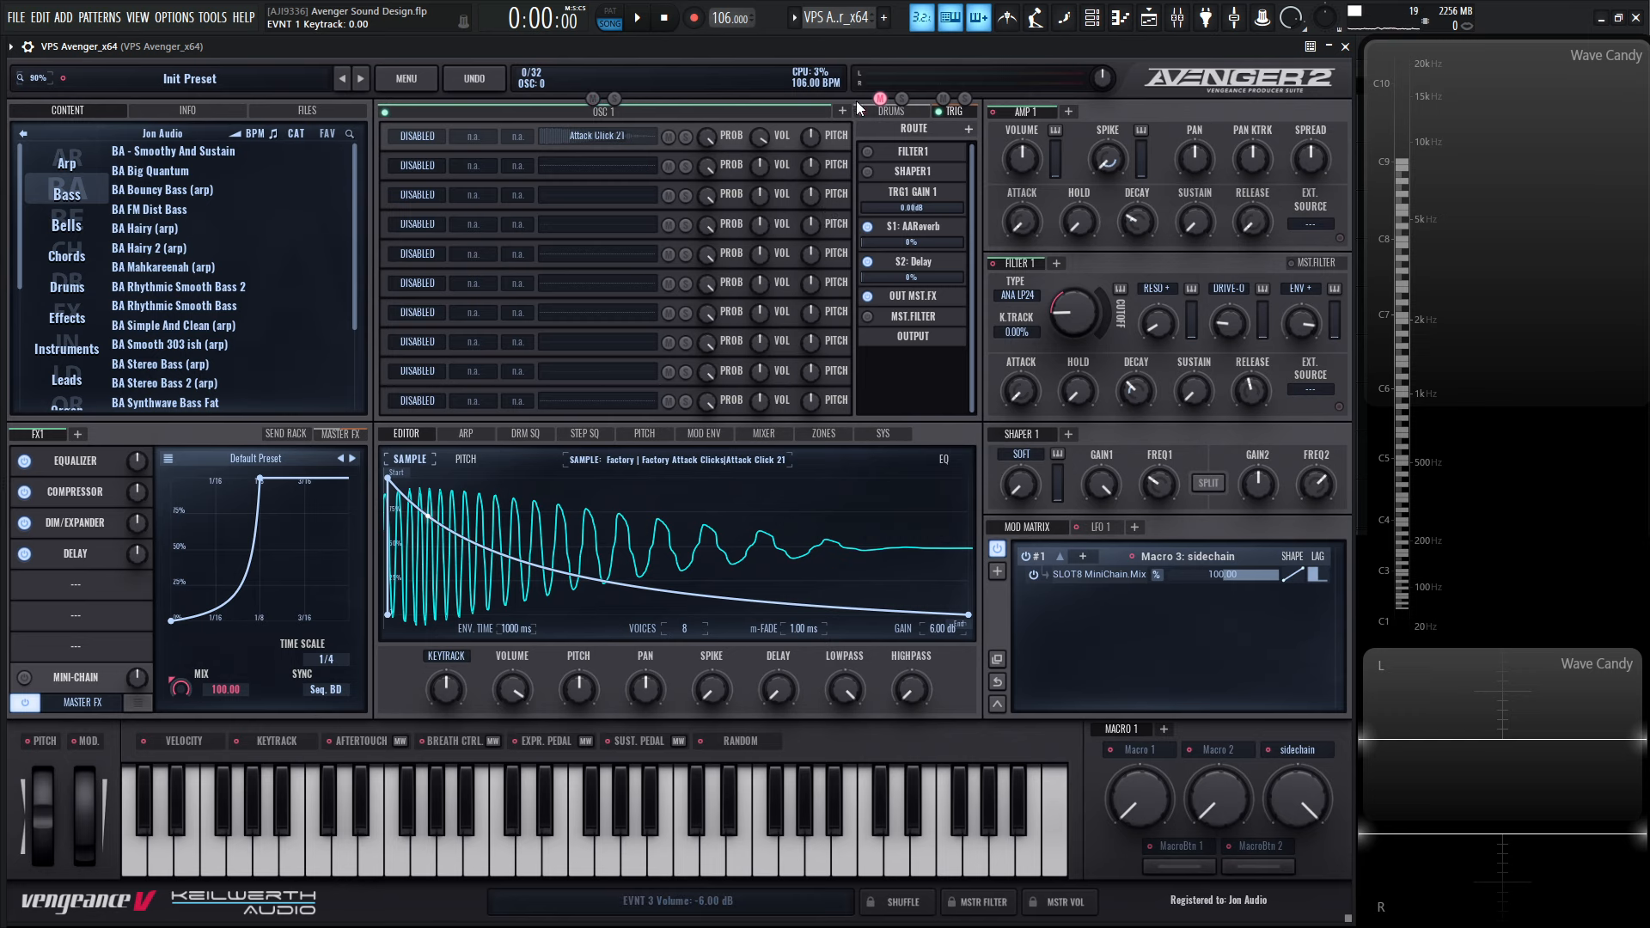
{"action": "left_click", "coordinate": [770, 114]}
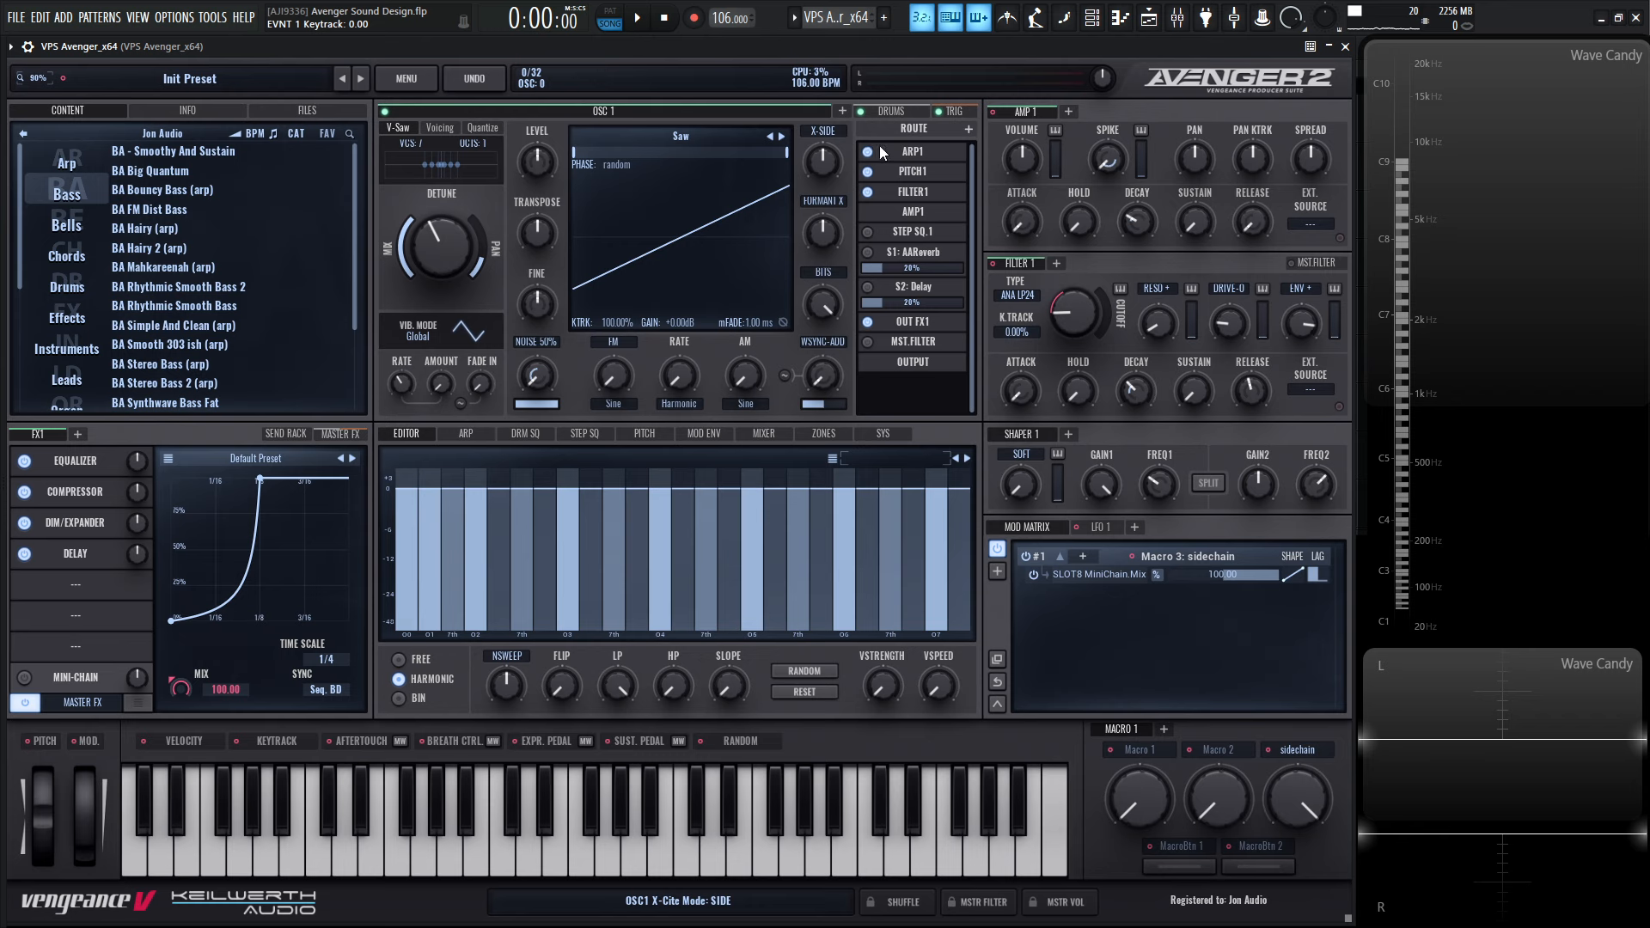
Play a sequence of bass notes on F, G# and C to audition the arpeggio with the drums
{"action": "key", "text": "v"}
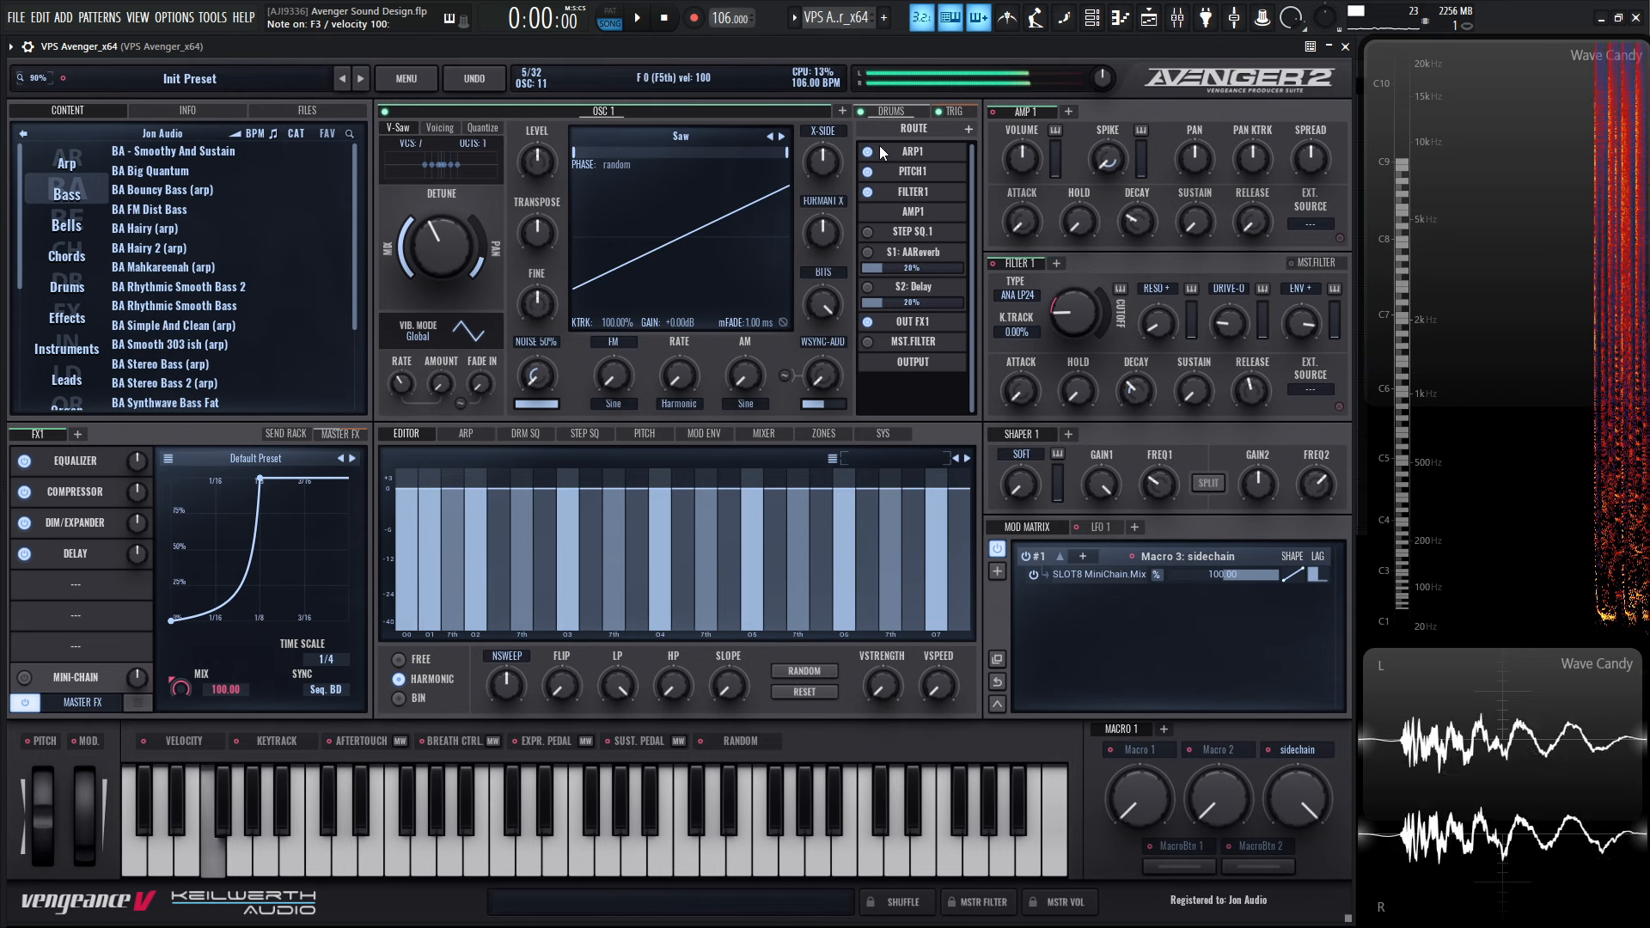
{"action": "key", "text": "h"}
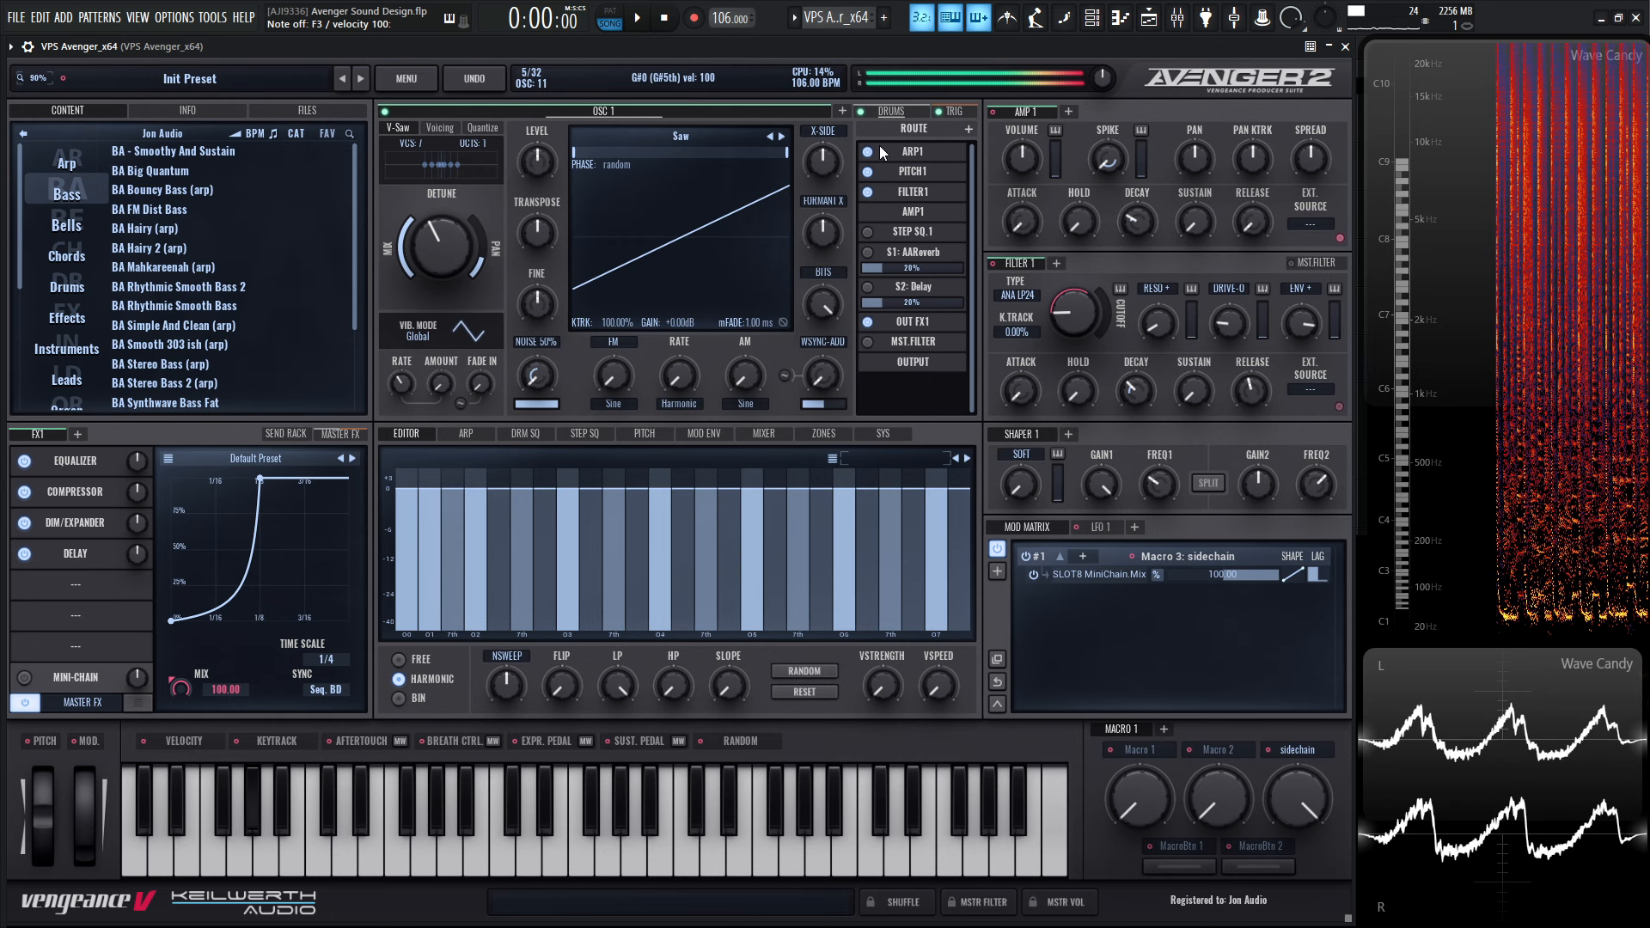
{"action": "key", "text": "comma"}
{"action": "key", "text": "v"}
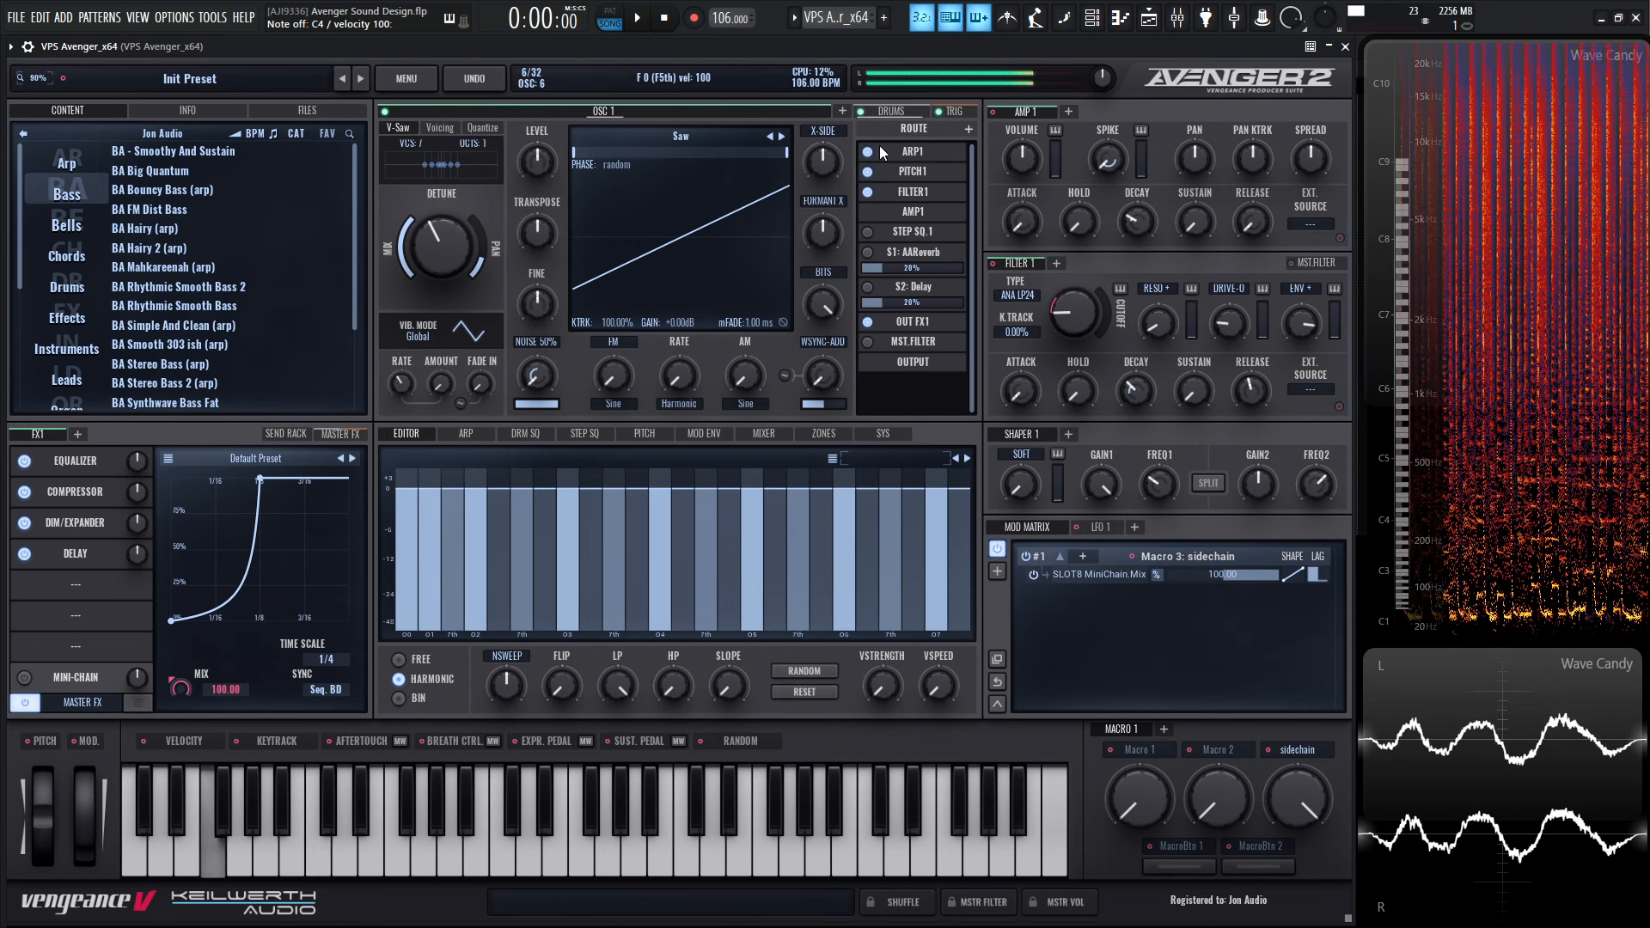
{"action": "key", "text": "comma"}
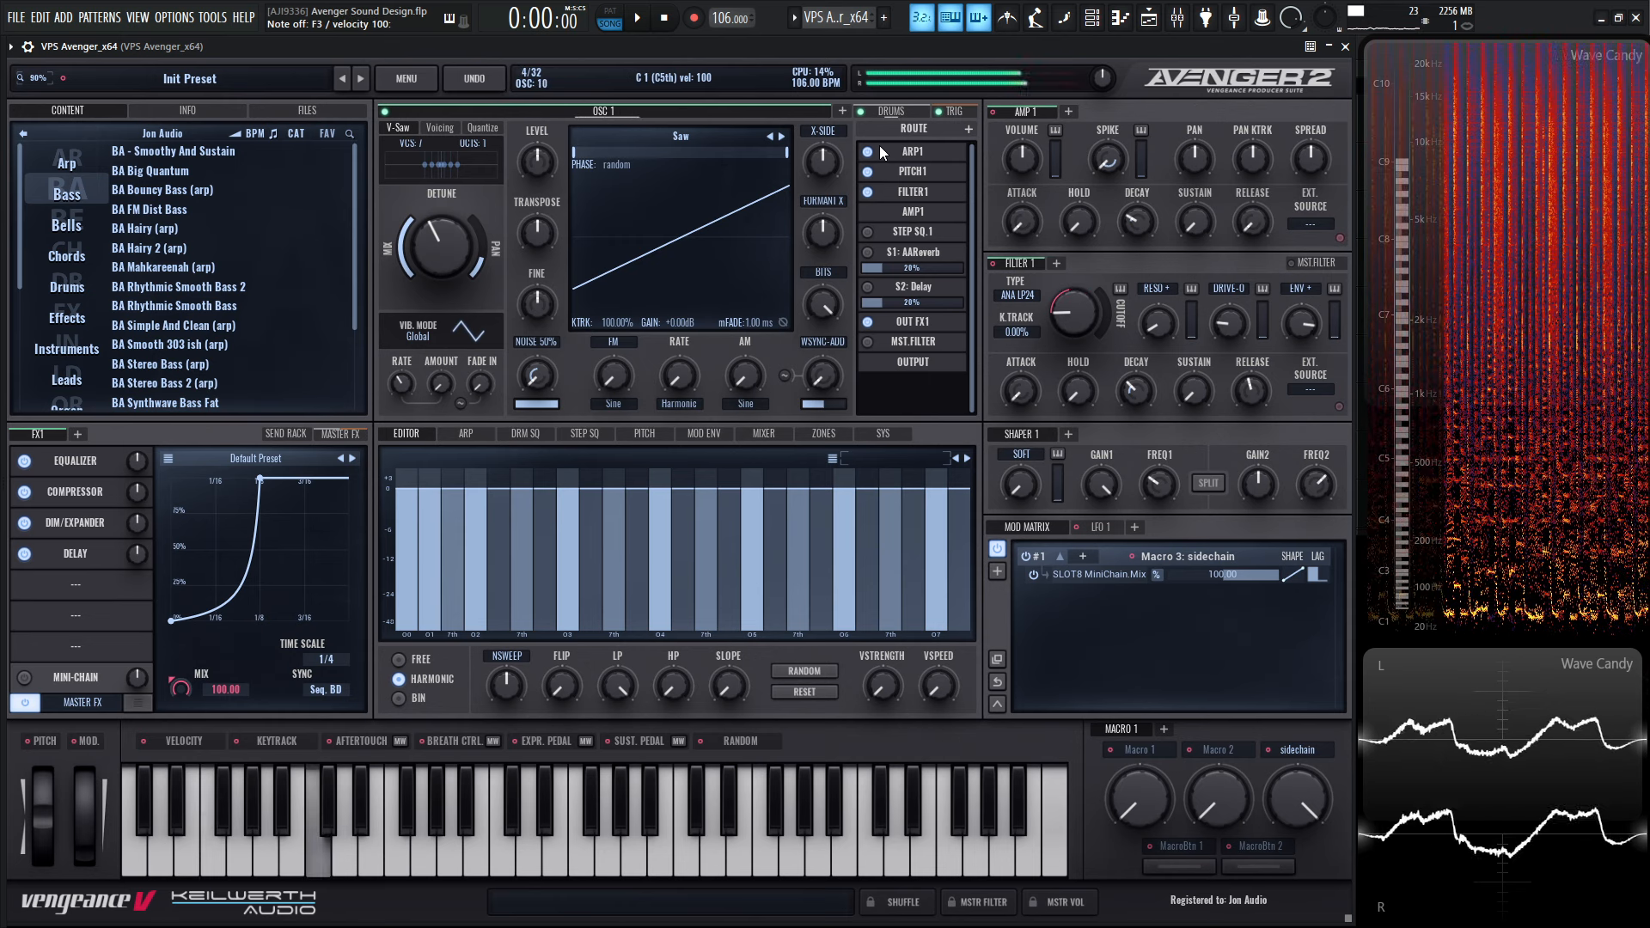
{"action": "key", "text": "v"}
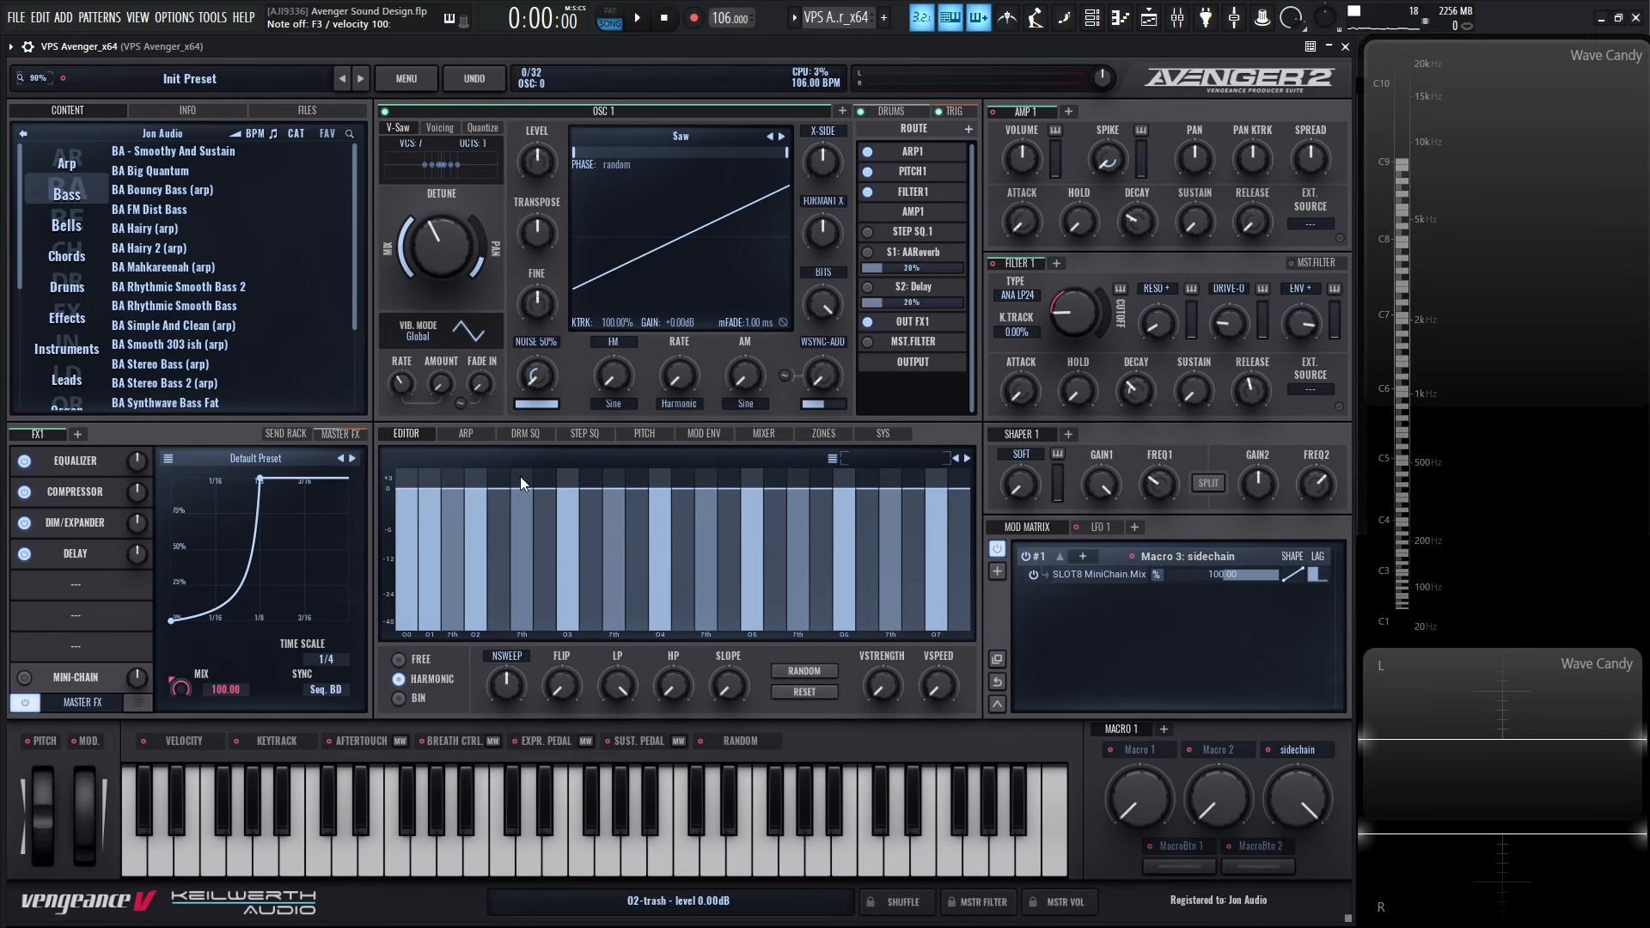
Restore the C notes on steps 1, 5, 9 and 13 of the ARP 1 pattern
{"action": "left_click", "coordinate": [468, 434]}
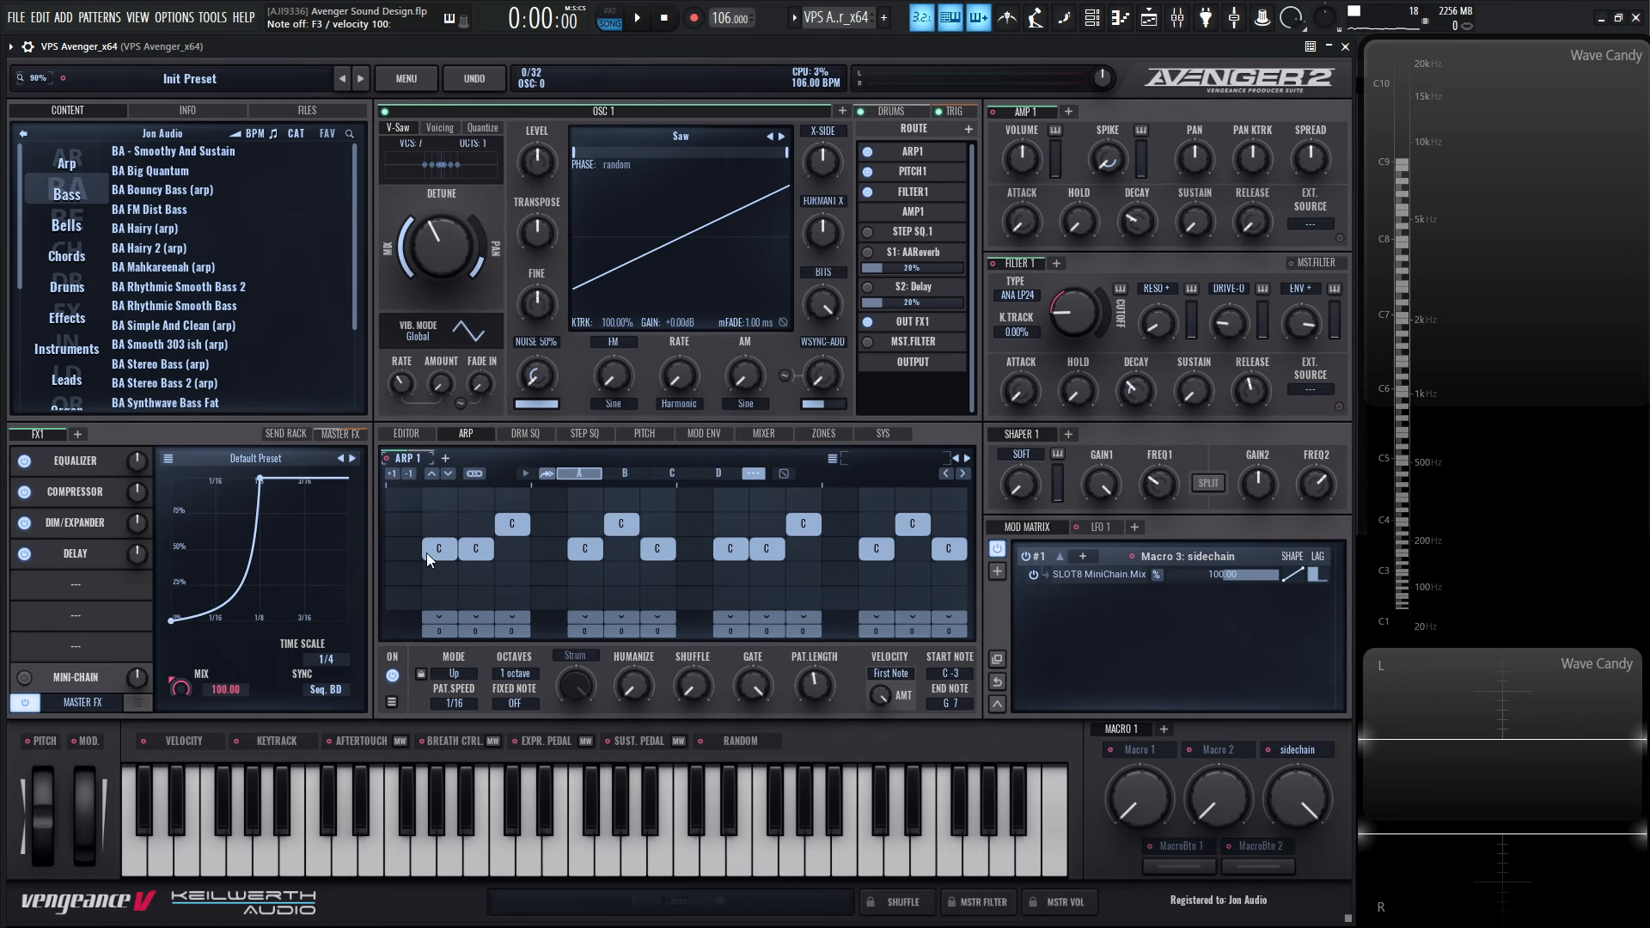
{"action": "left_click", "coordinate": [399, 550]}
{"action": "left_click", "coordinate": [537, 554]}
{"action": "left_click", "coordinate": [692, 552]}
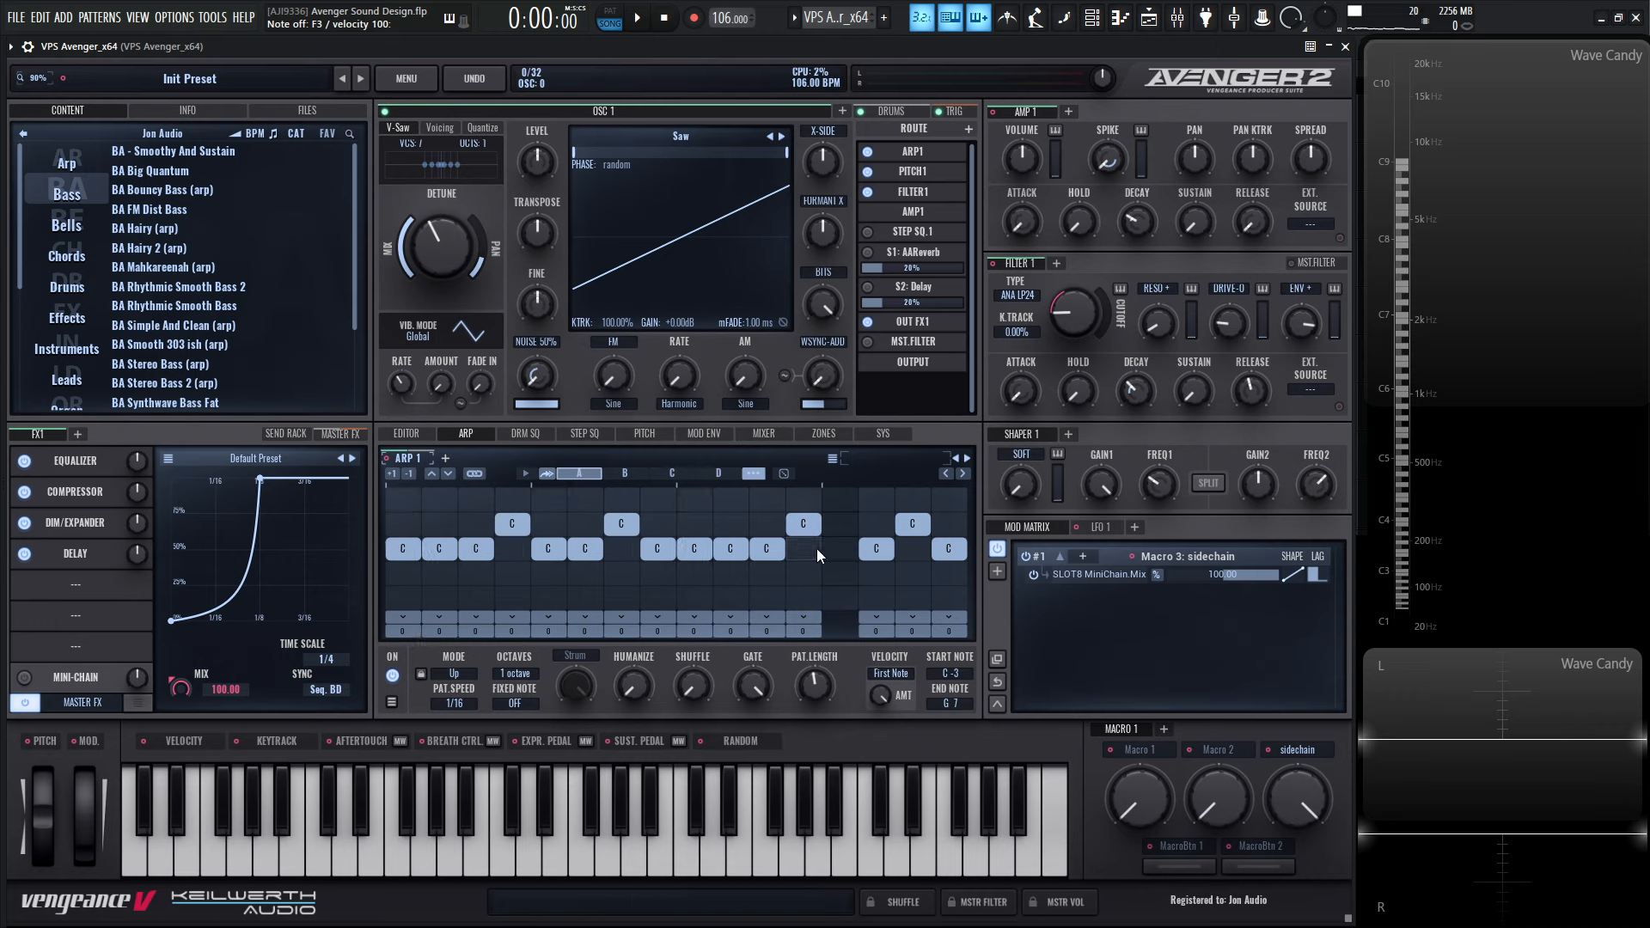
{"action": "left_click", "coordinate": [838, 550]}
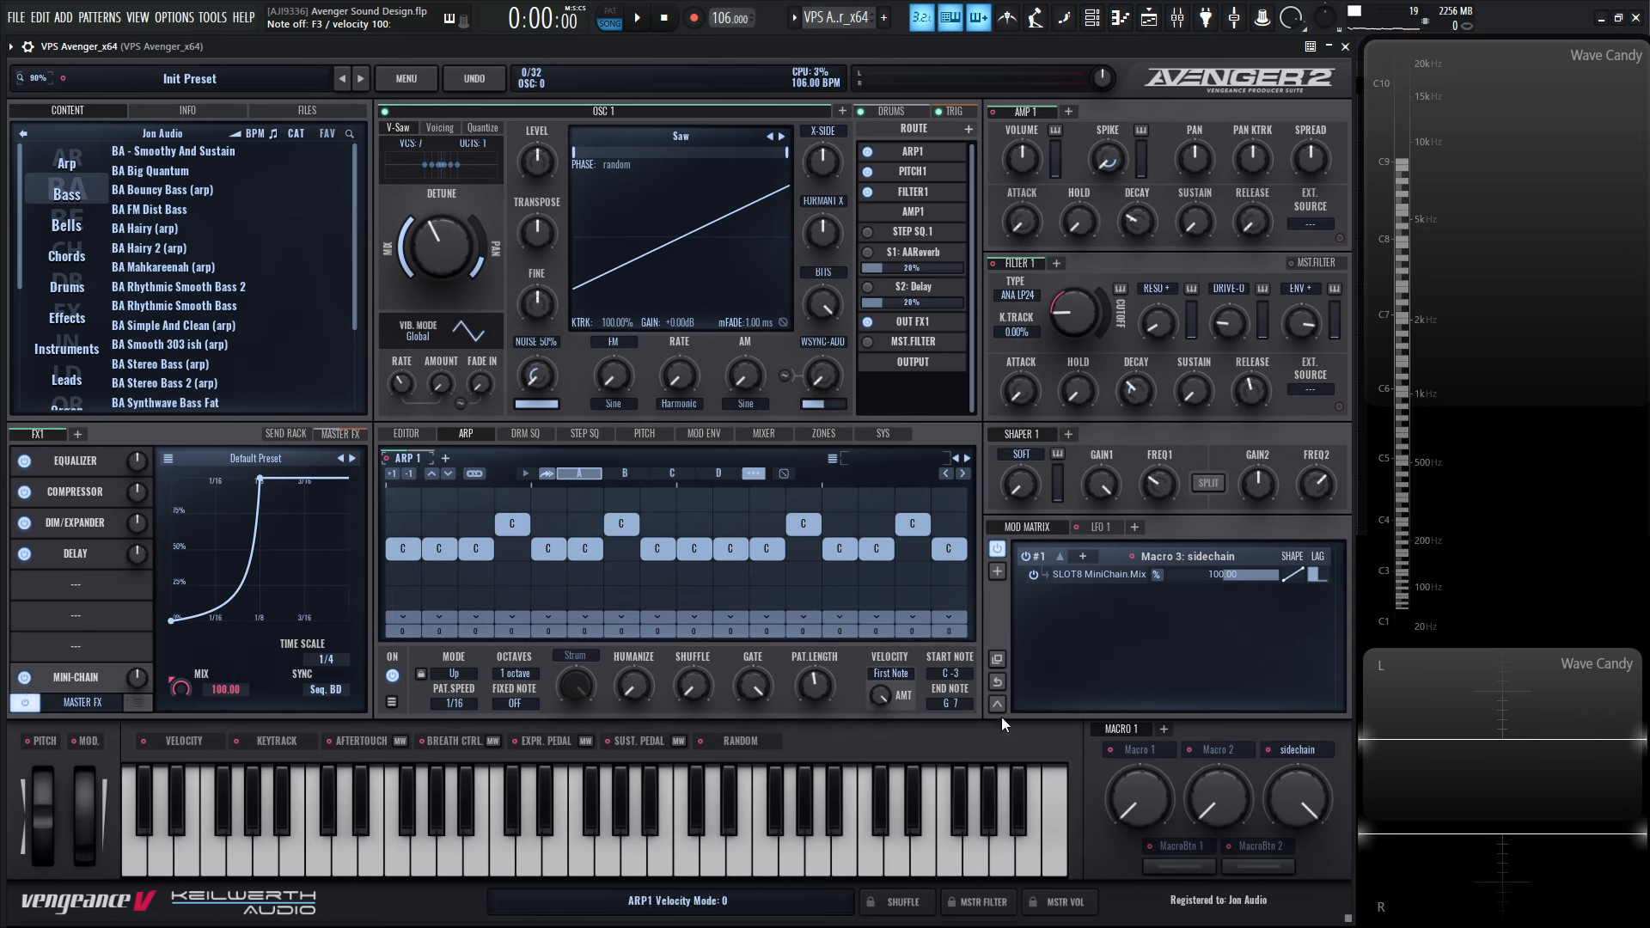
Compare the bass with and without sidechain by moving the sidechain macro between 0 and 100% while playing, ending at 0%
{"action": "left_click_drag", "start_coordinate": [1301, 784], "coordinate": [1332, 926]}
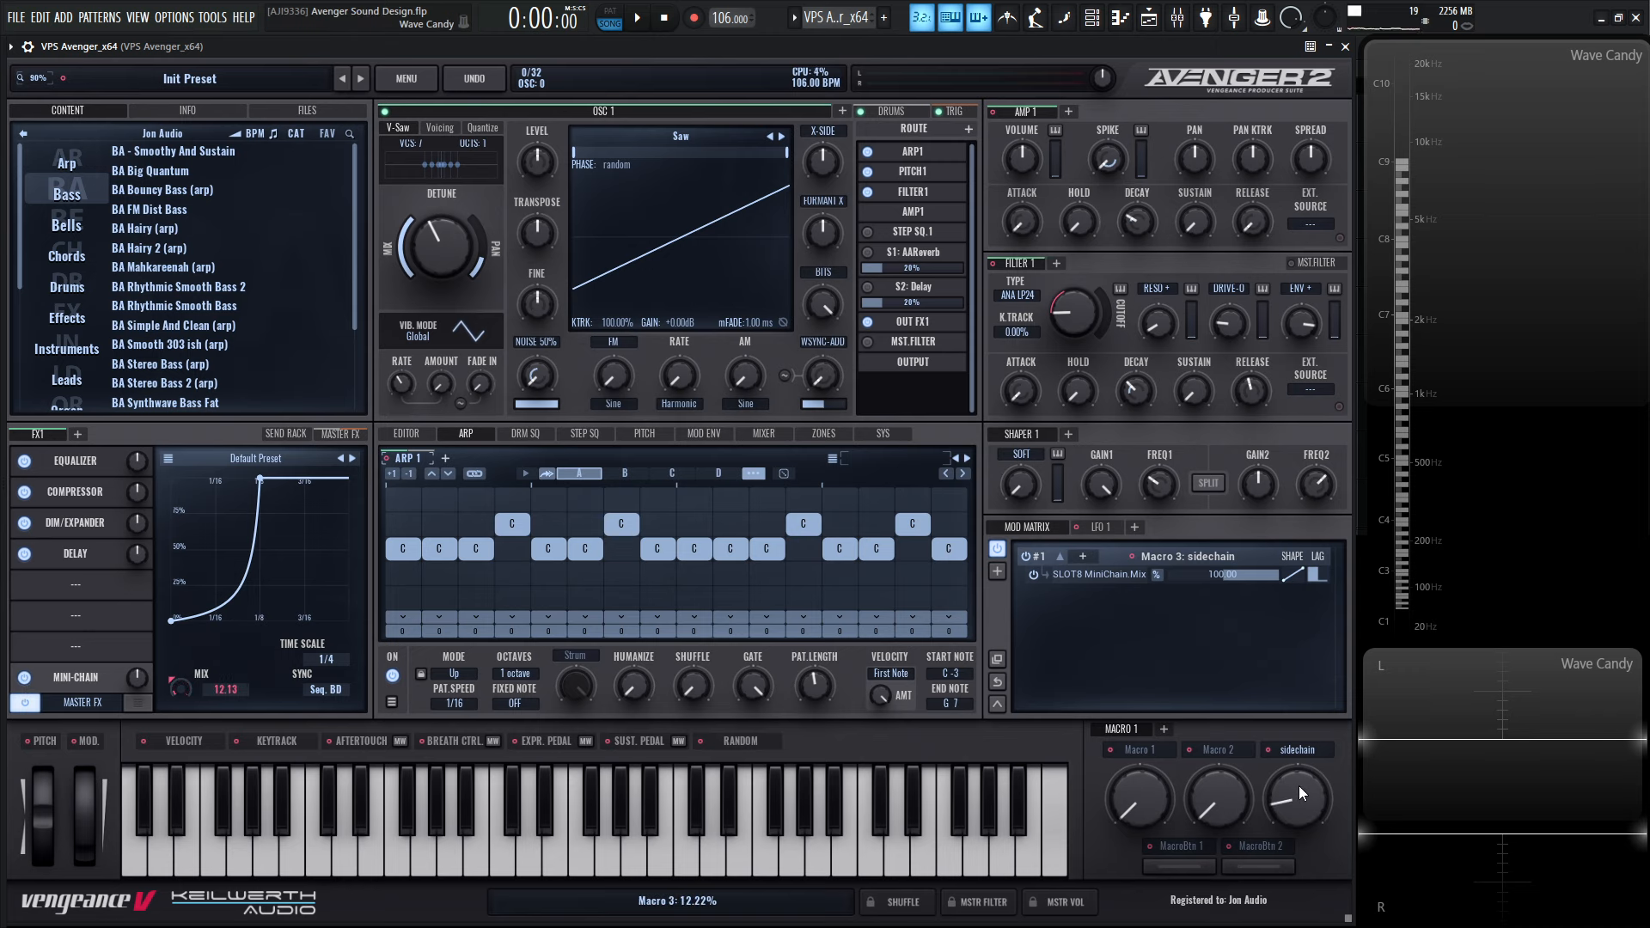
{"action": "left_click_drag", "start_coordinate": [1297, 786], "coordinate": [1297, 851]}
{"action": "key", "text": "v"}
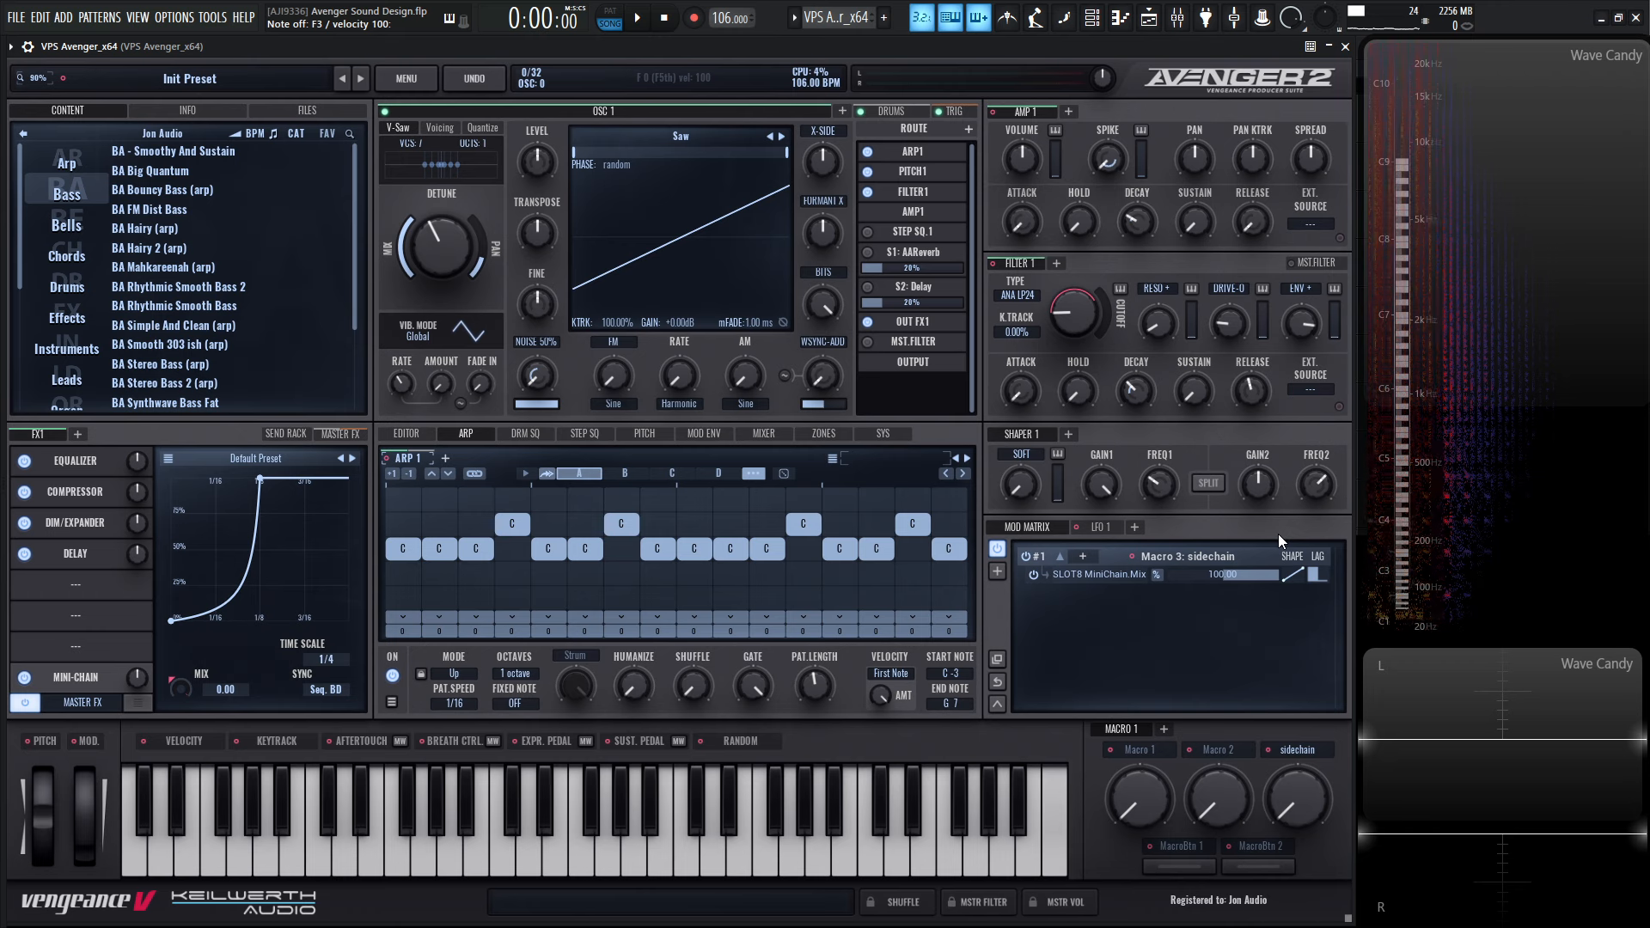
{"action": "left_click_drag", "start_coordinate": [1297, 794], "coordinate": [1268, 616]}
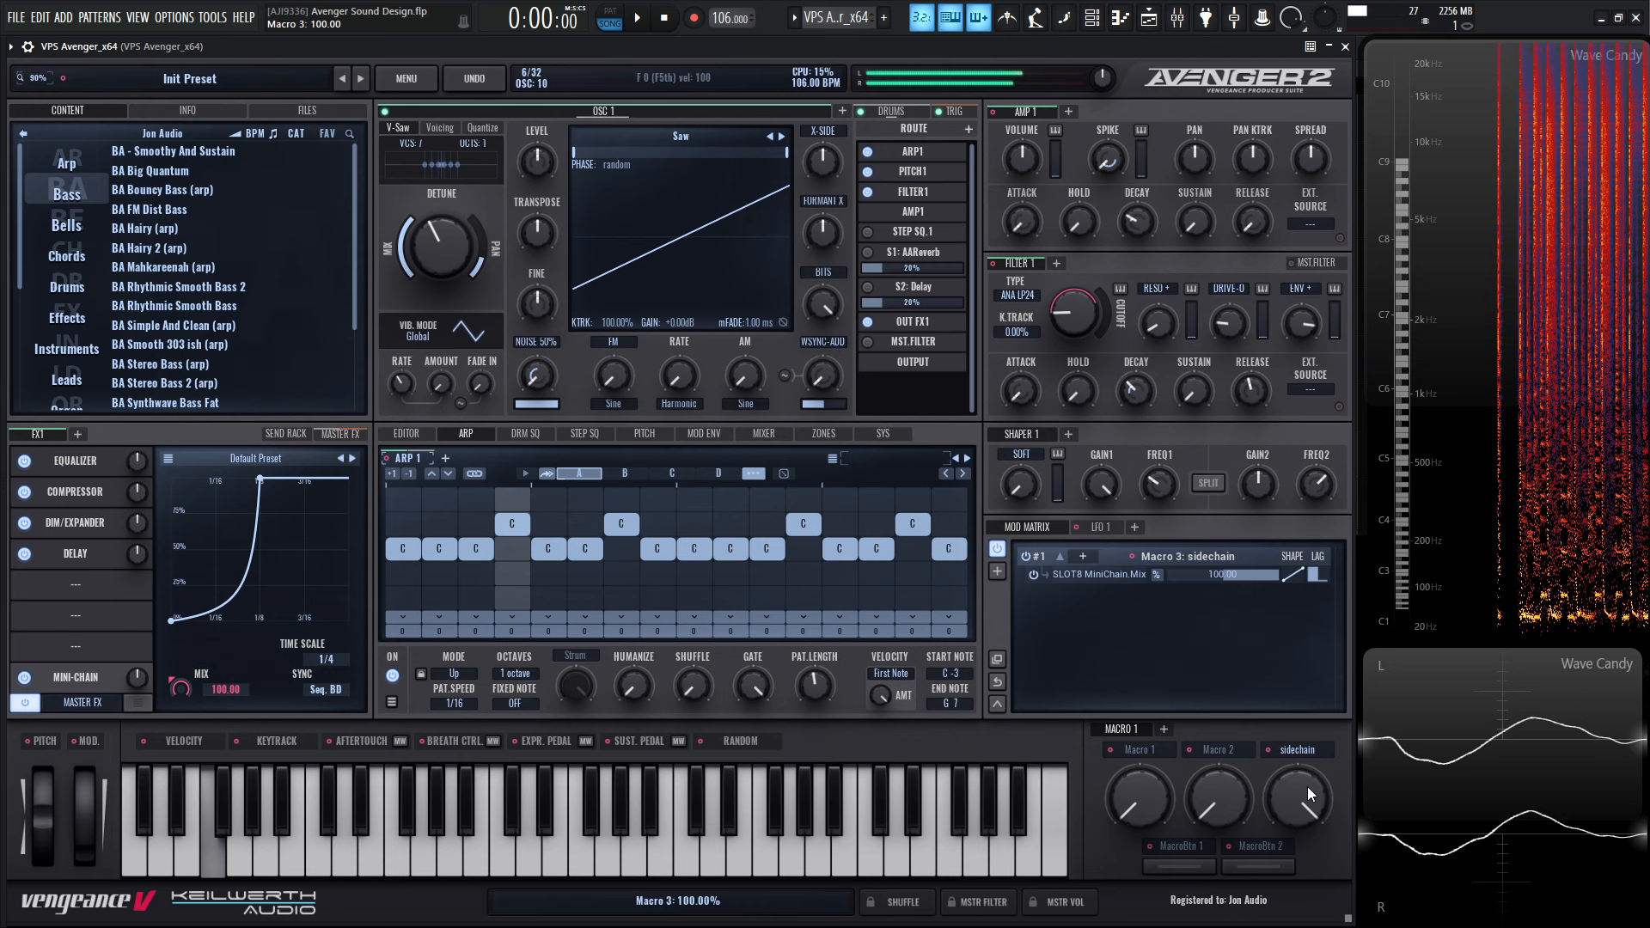
{"action": "left_click_drag", "start_coordinate": [1307, 786], "coordinate": [1306, 927]}
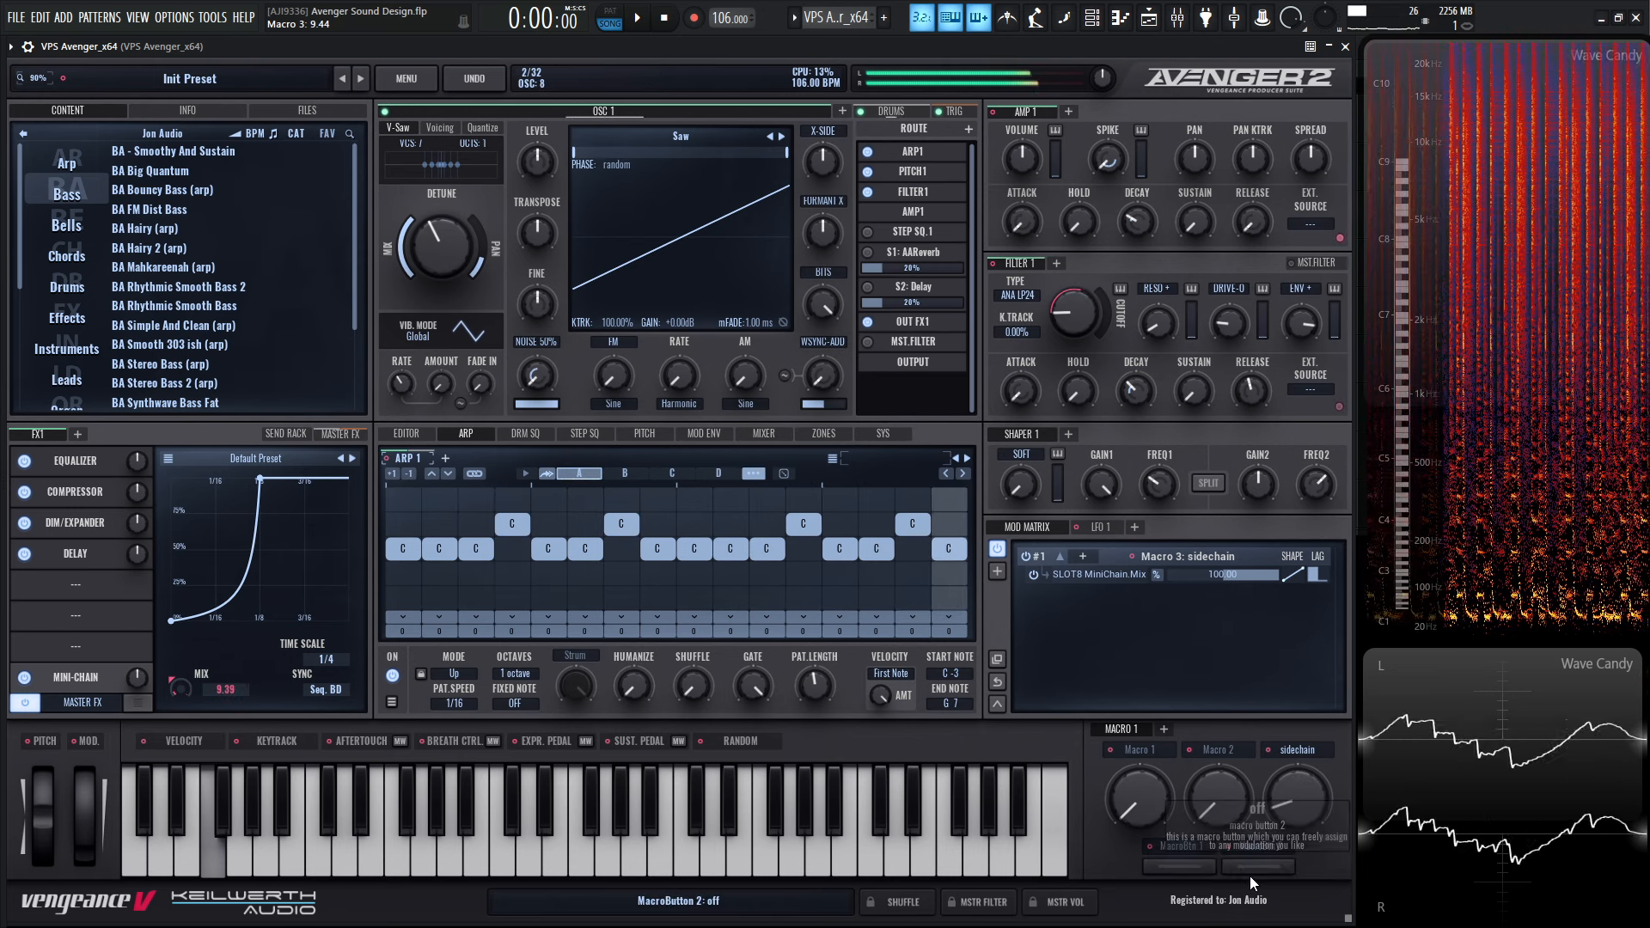
{"action": "double_click", "coordinate": [1308, 813]}
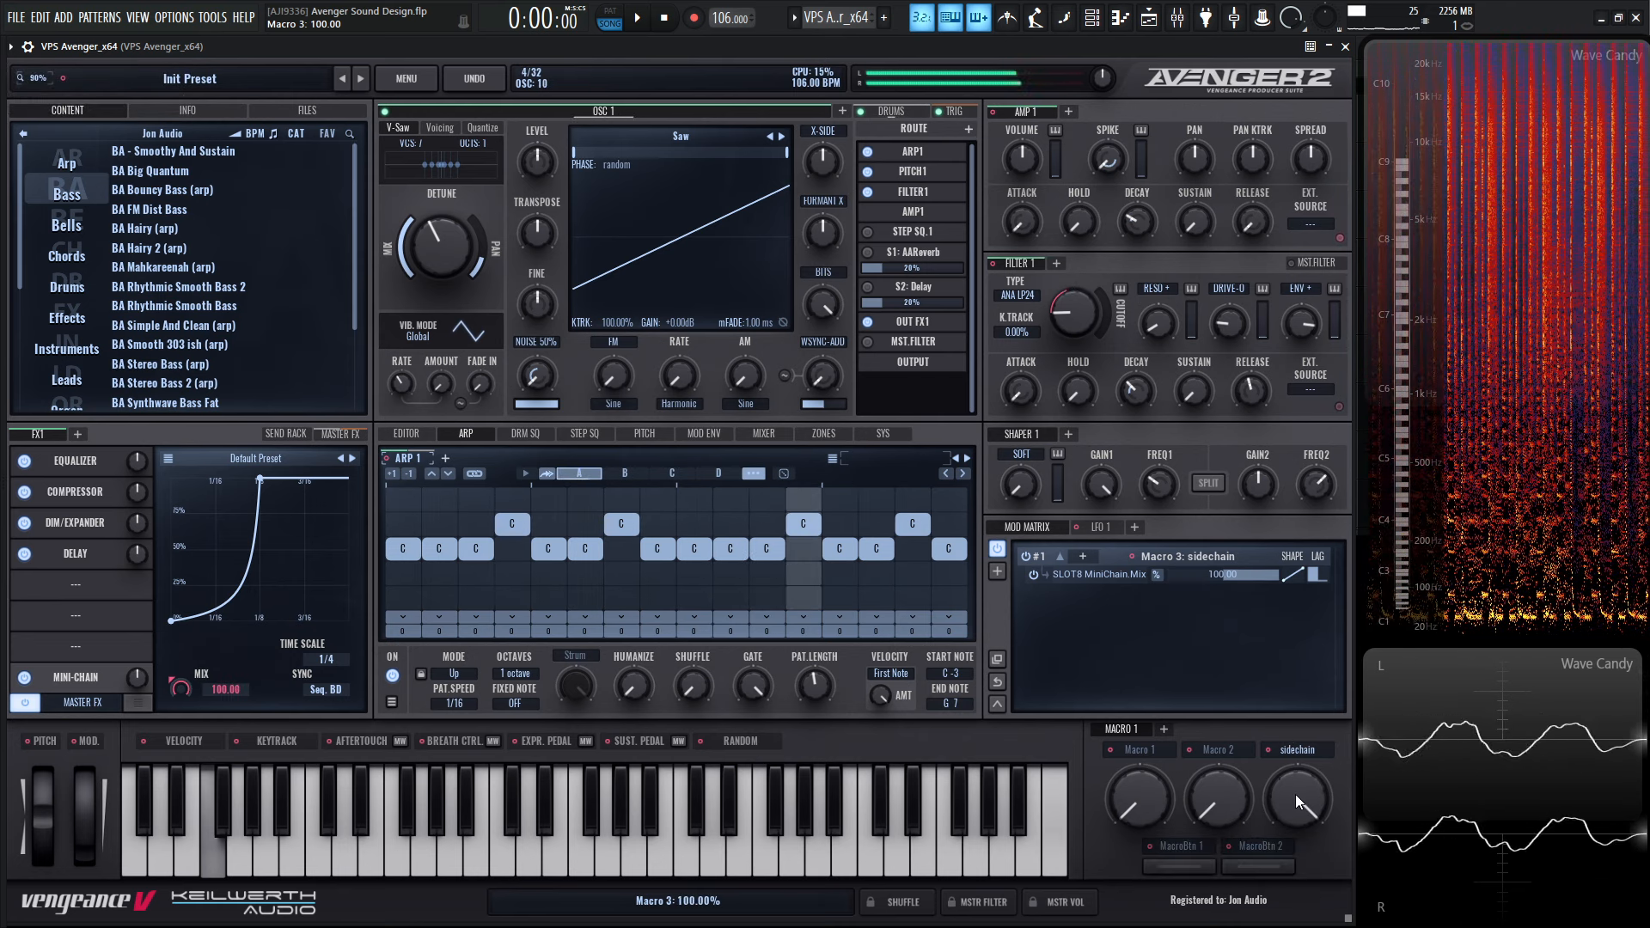
{"action": "left_click_drag", "start_coordinate": [1296, 794], "coordinate": [1330, 926]}
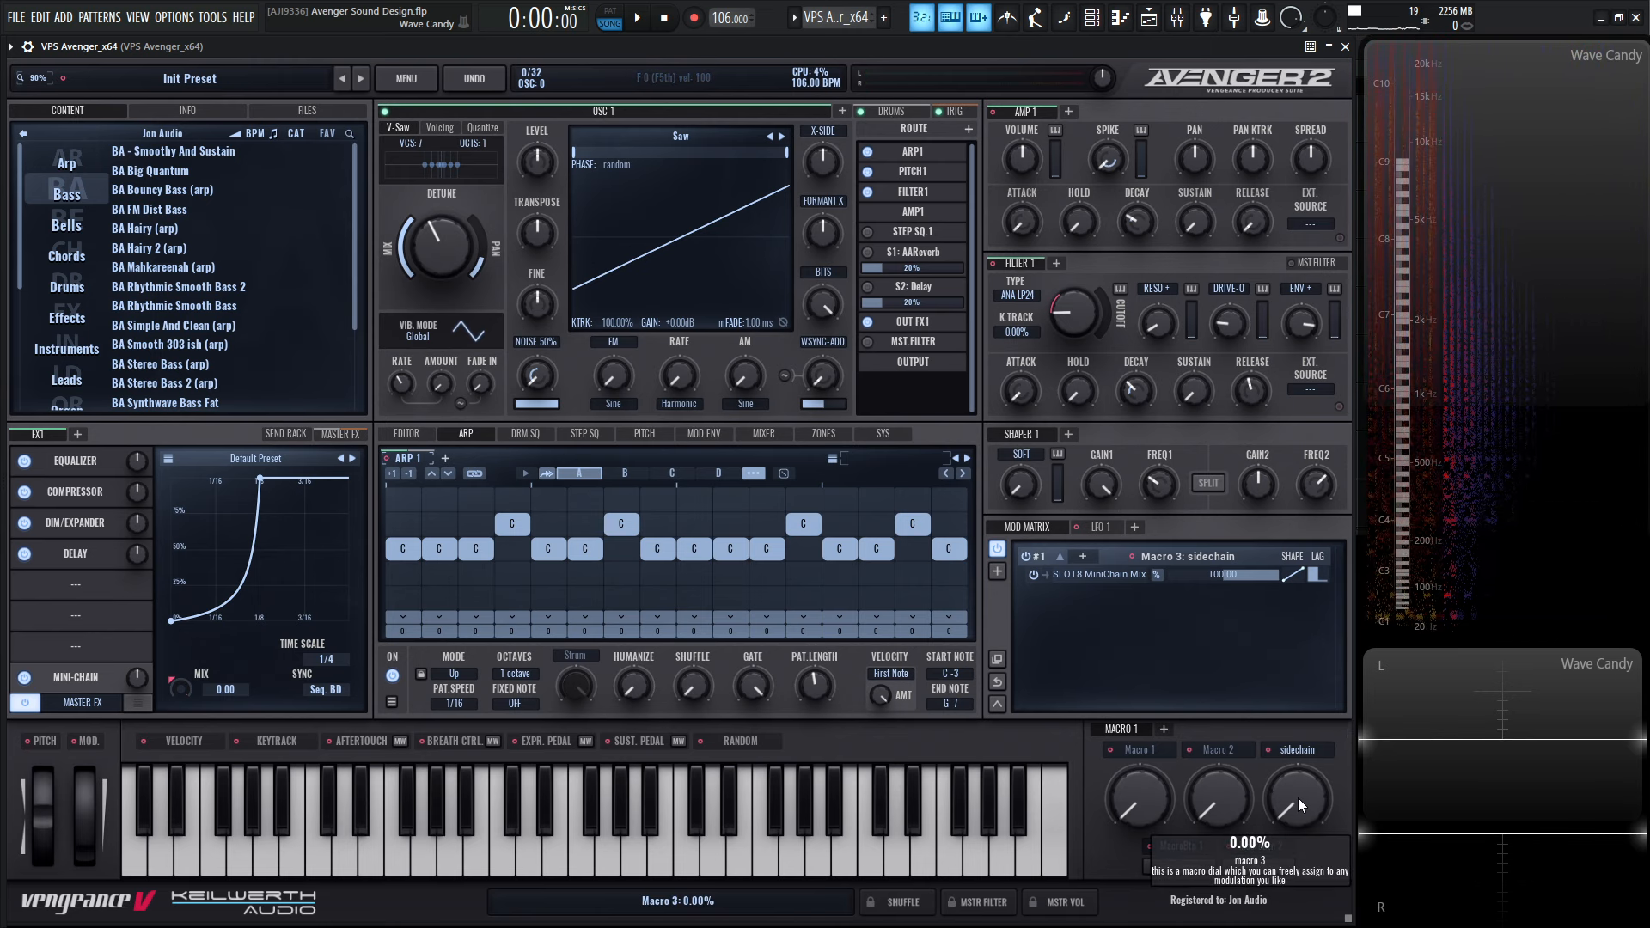
Replace the Macro 3 modulation of the Mini-Chain mix with macro button 1 and name that button sidechain
{"action": "right_click", "coordinate": [1098, 590]}
{"action": "left_click", "coordinate": [1117, 576]}
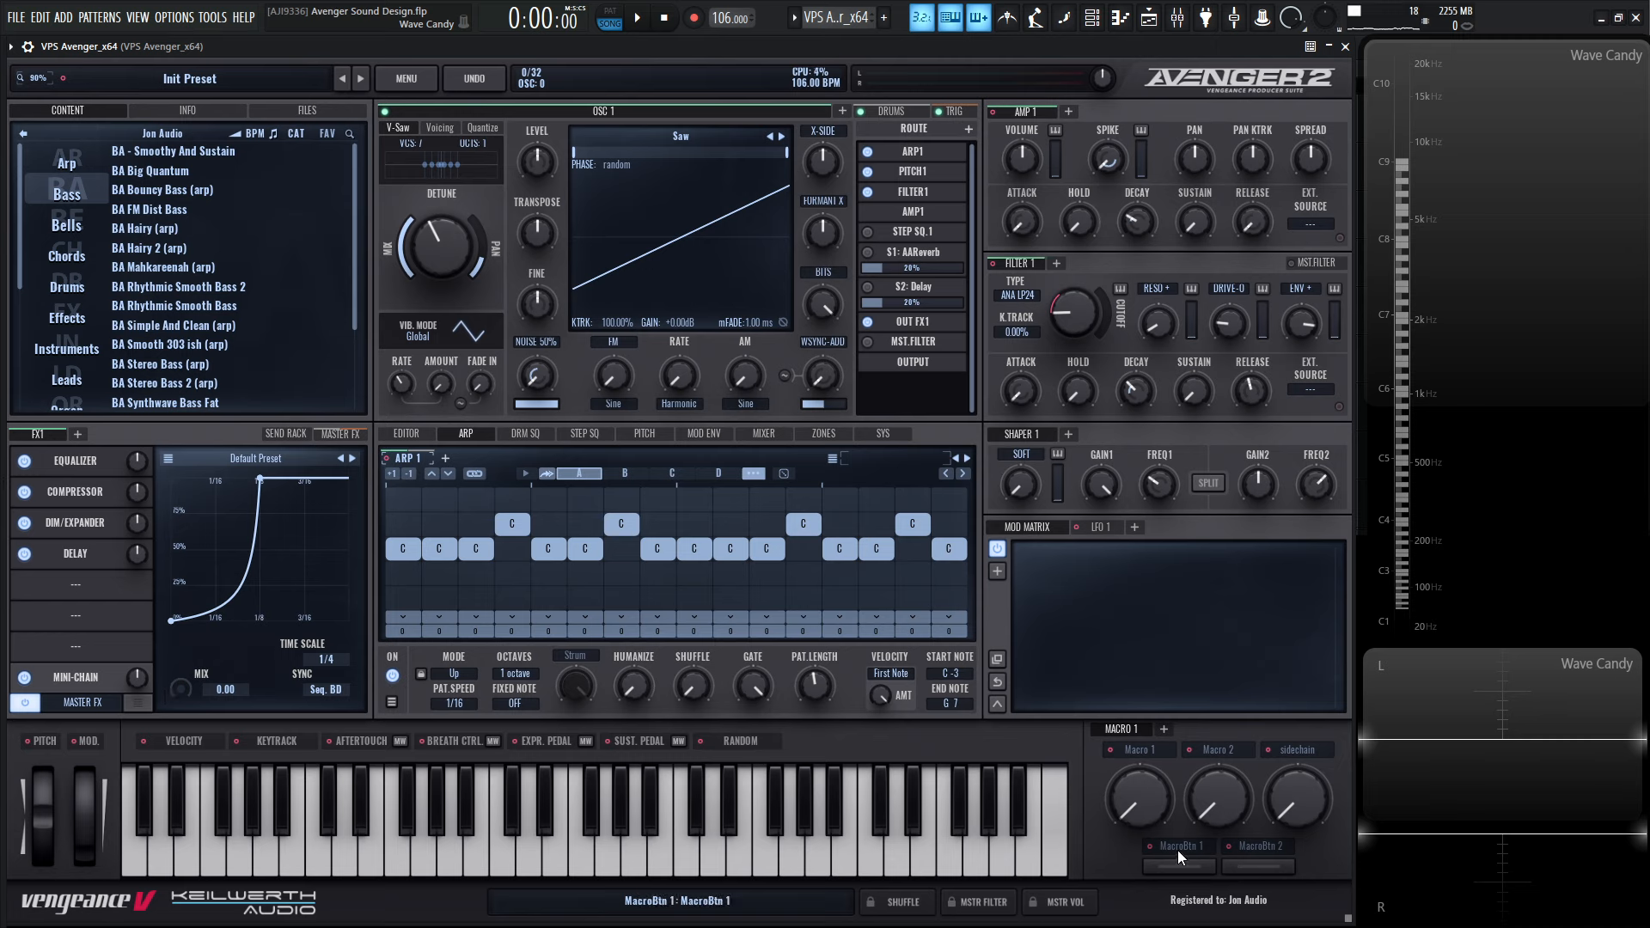
{"action": "left_click_drag", "start_coordinate": [1178, 848], "coordinate": [180, 688]}
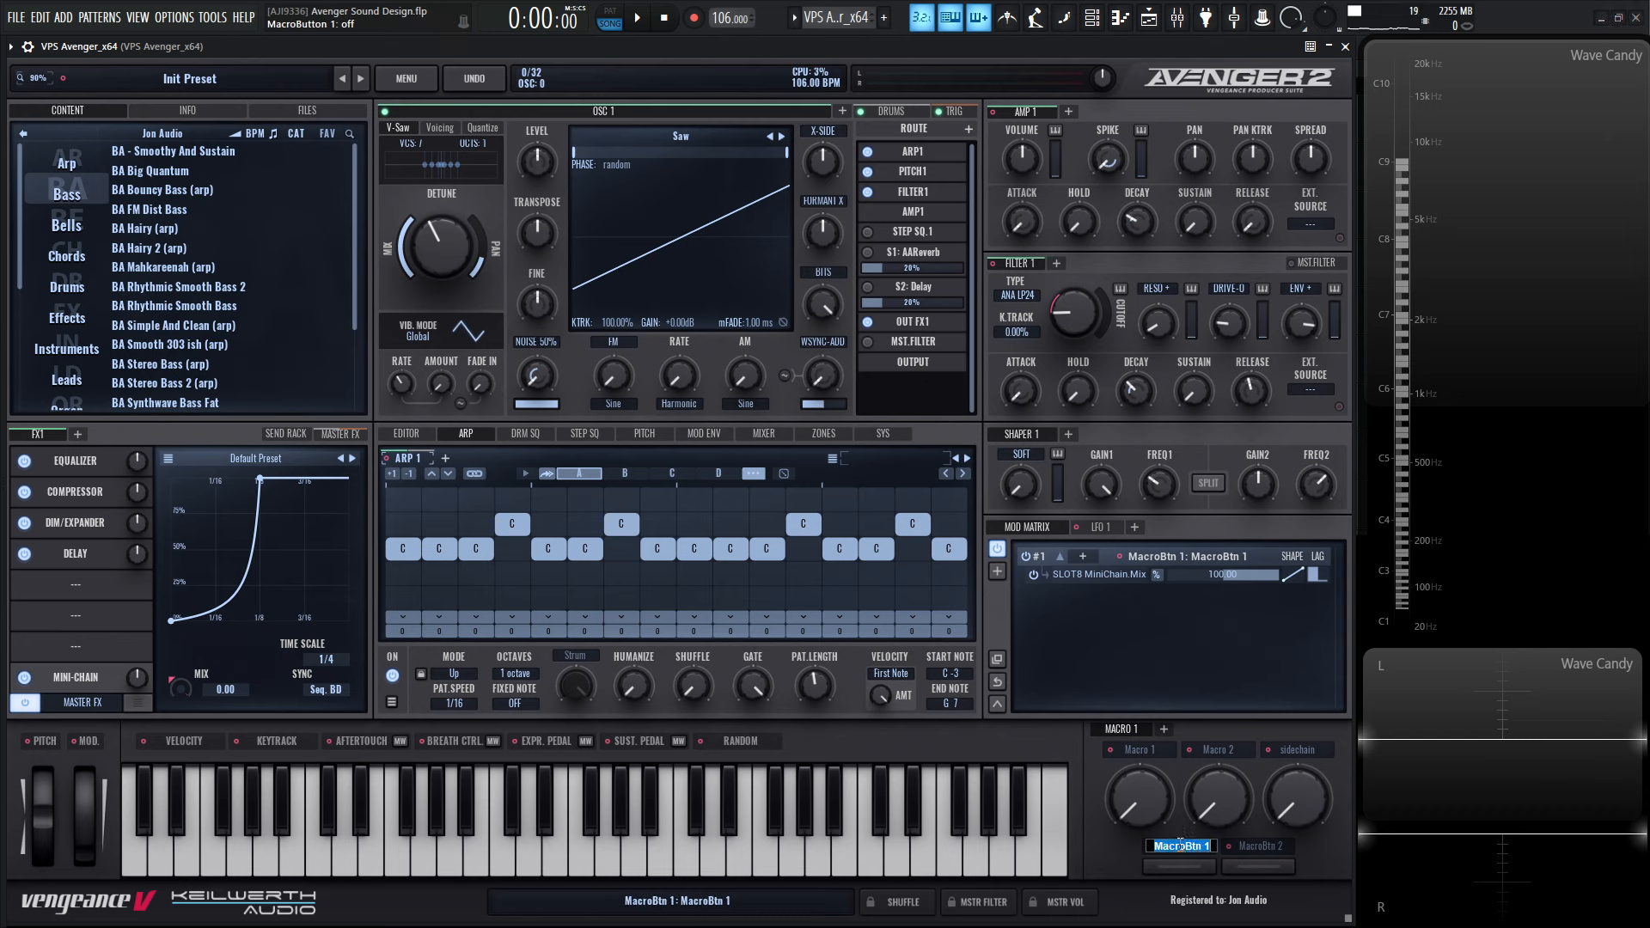
{"action": "type", "text": "sidechain"}
{"action": "key", "text": "Return"}
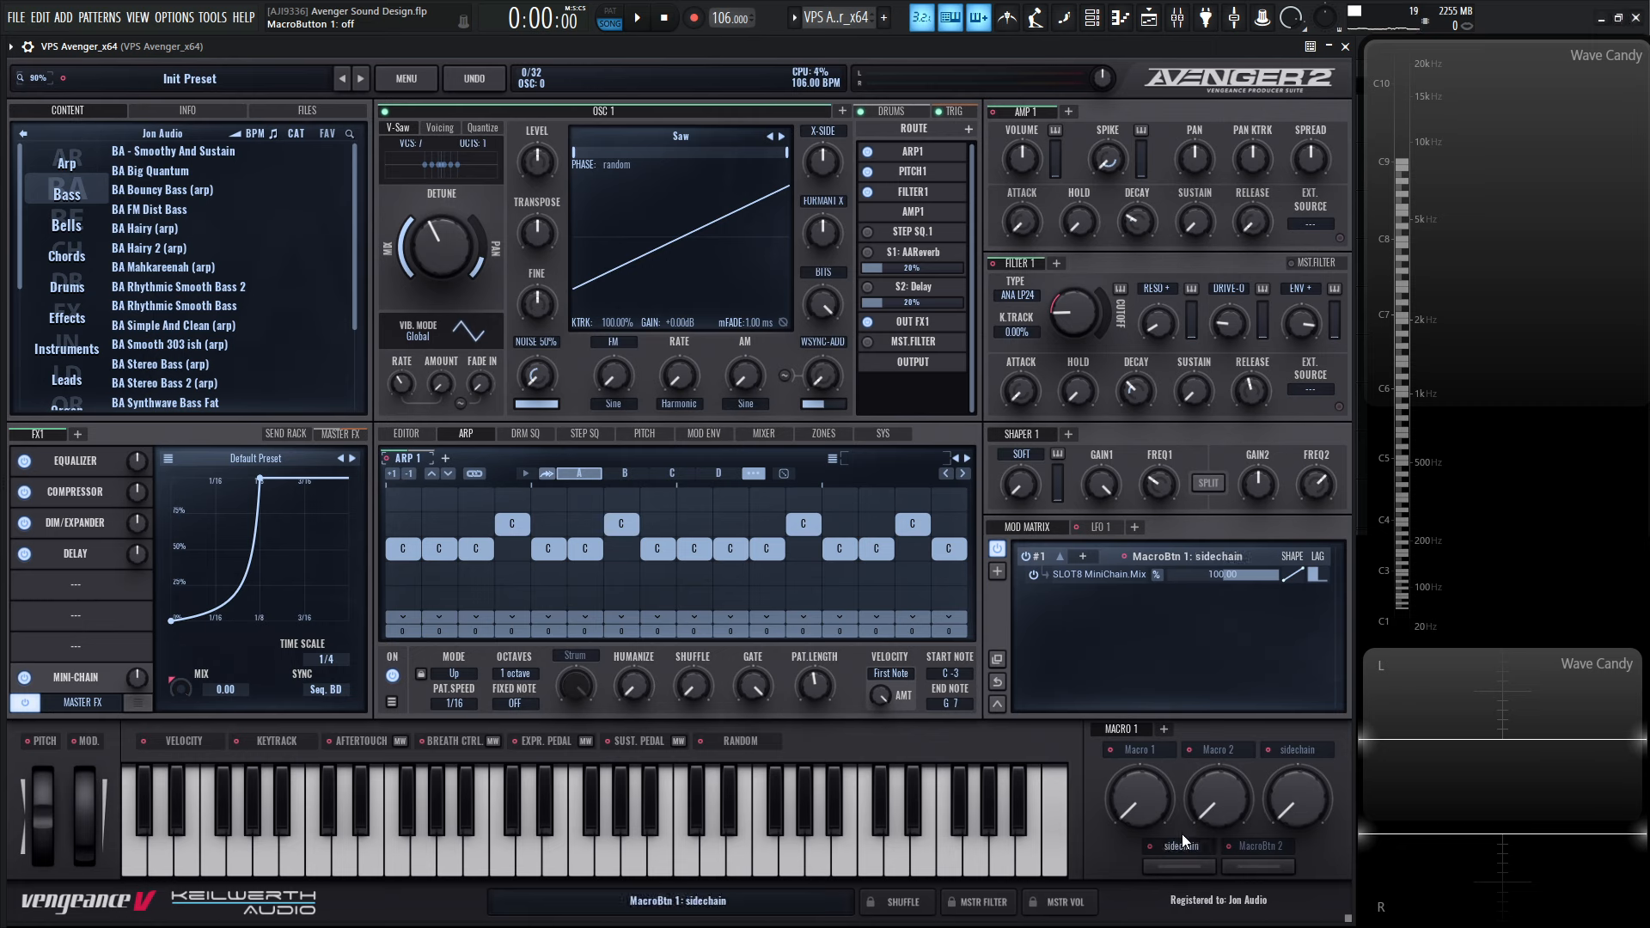
Hold the note F3 and switch the sidechain button on and off to compare the bass, ending with it off
{"action": "key", "text": "v"}
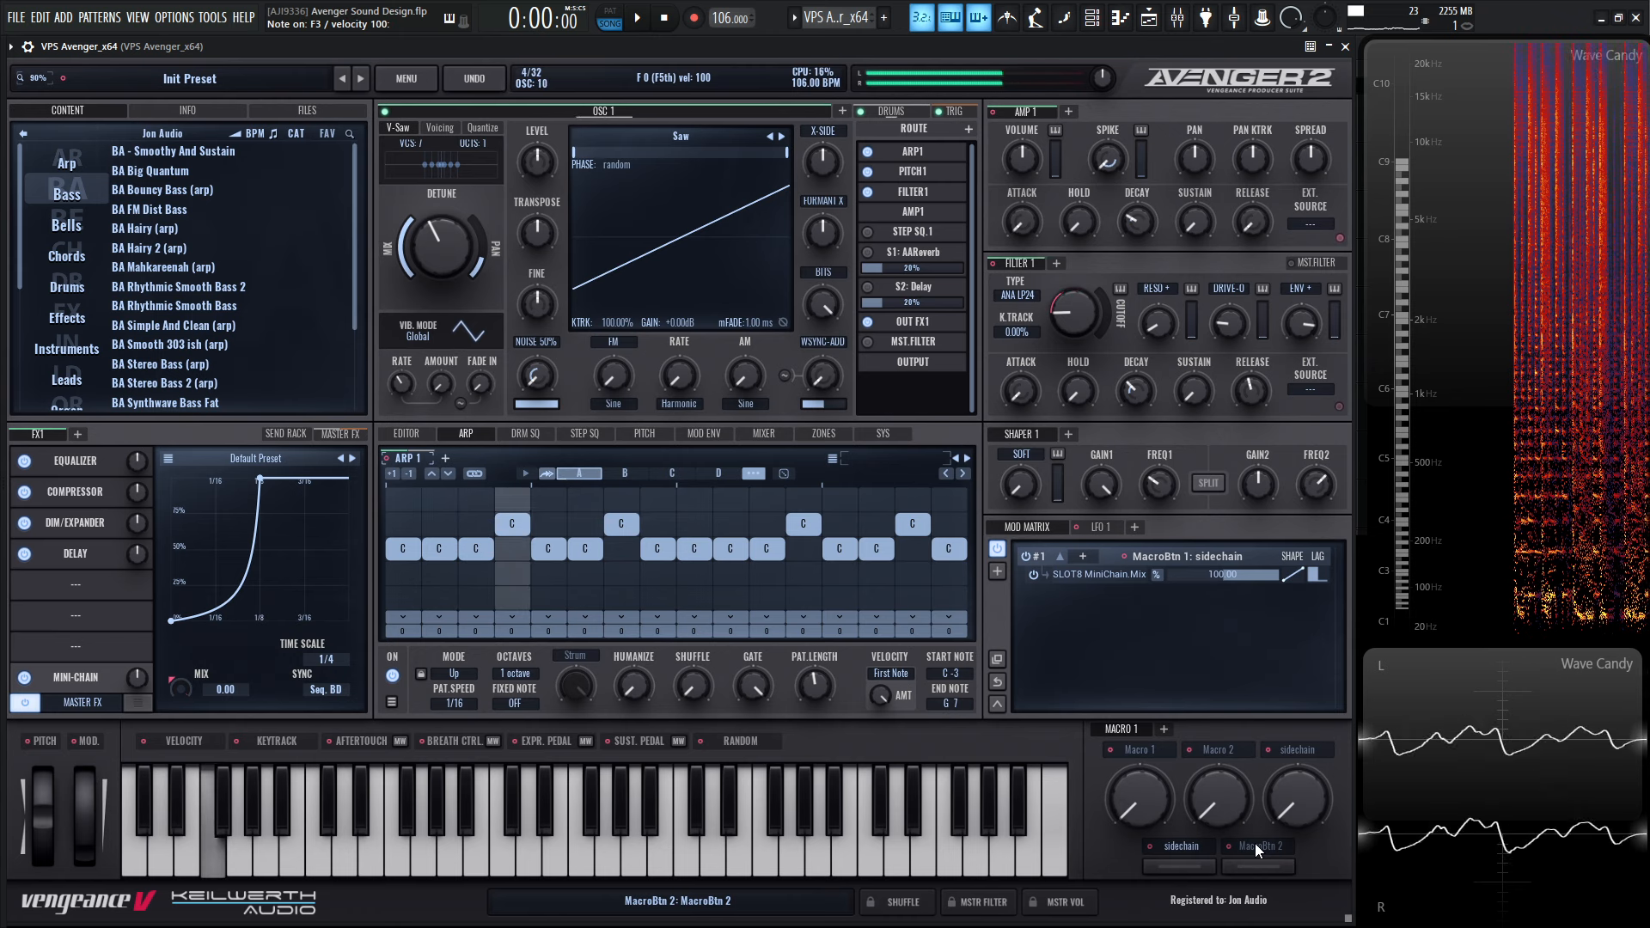
{"action": "left_click", "coordinate": [1175, 862]}
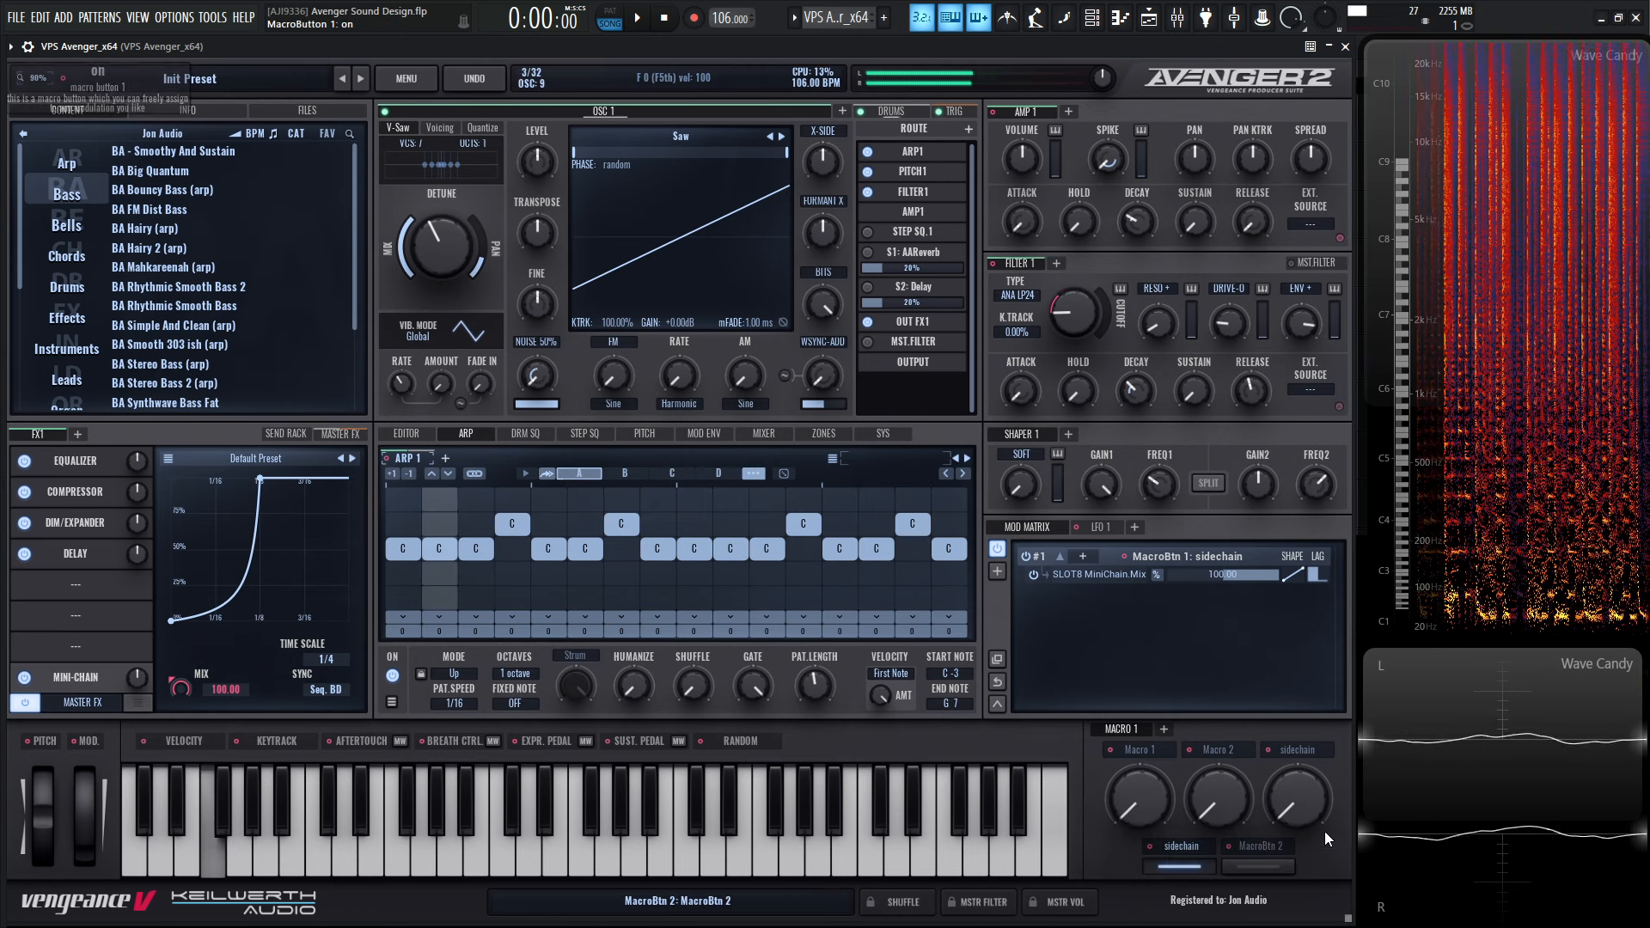
{"action": "left_click", "coordinate": [1202, 866]}
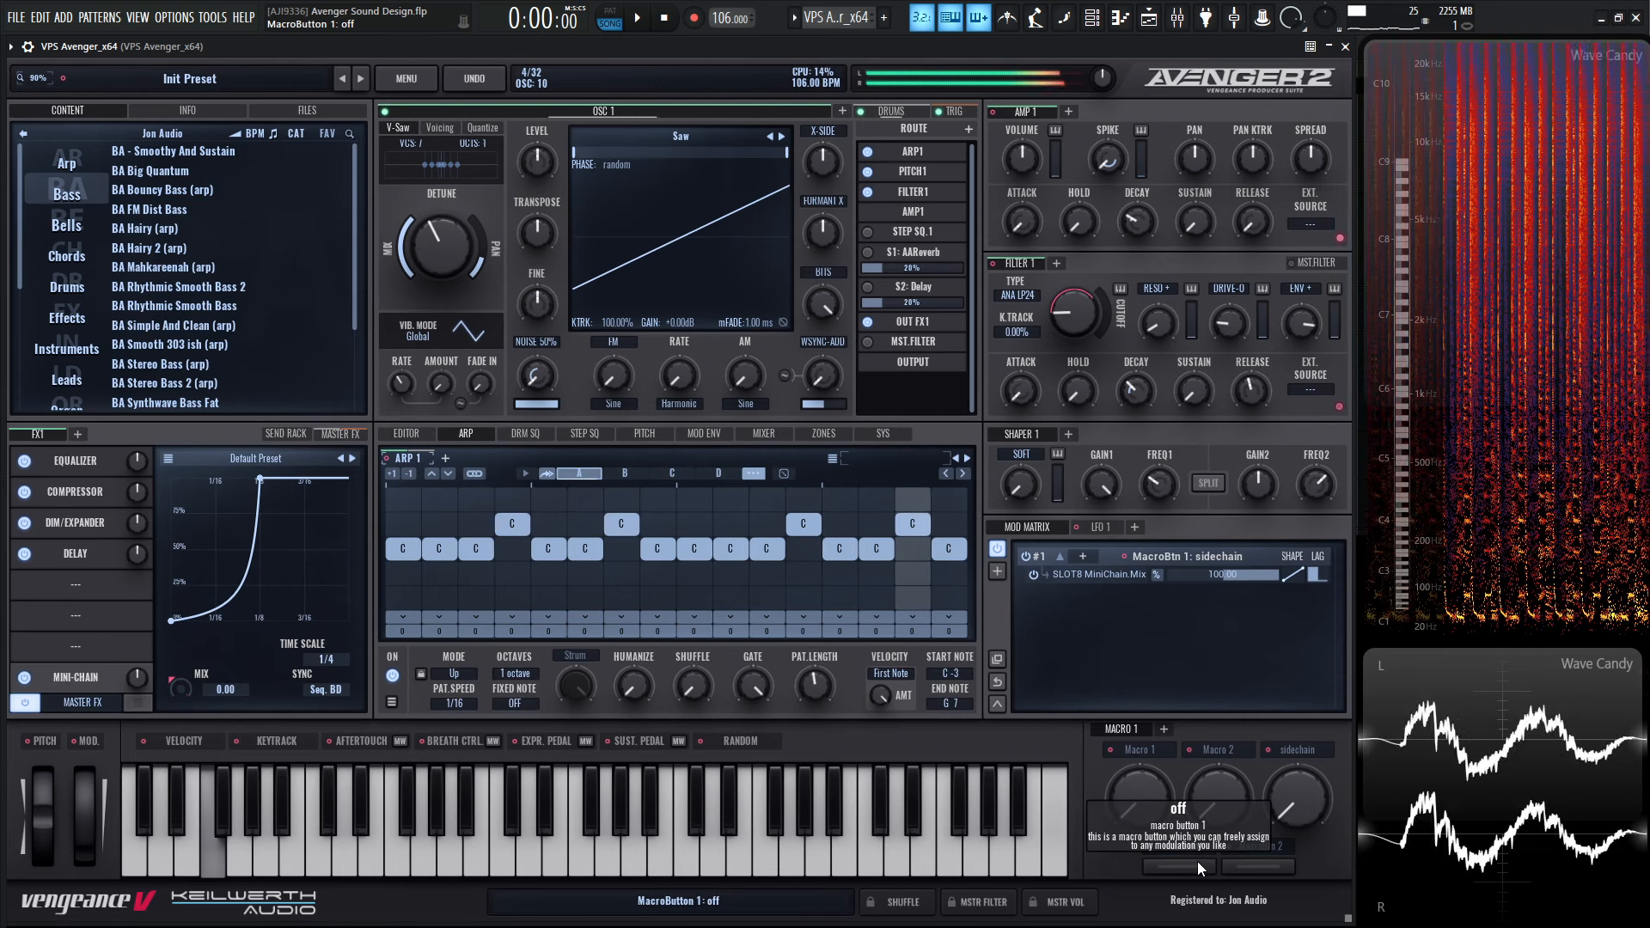
{"action": "left_click", "coordinate": [1194, 863]}
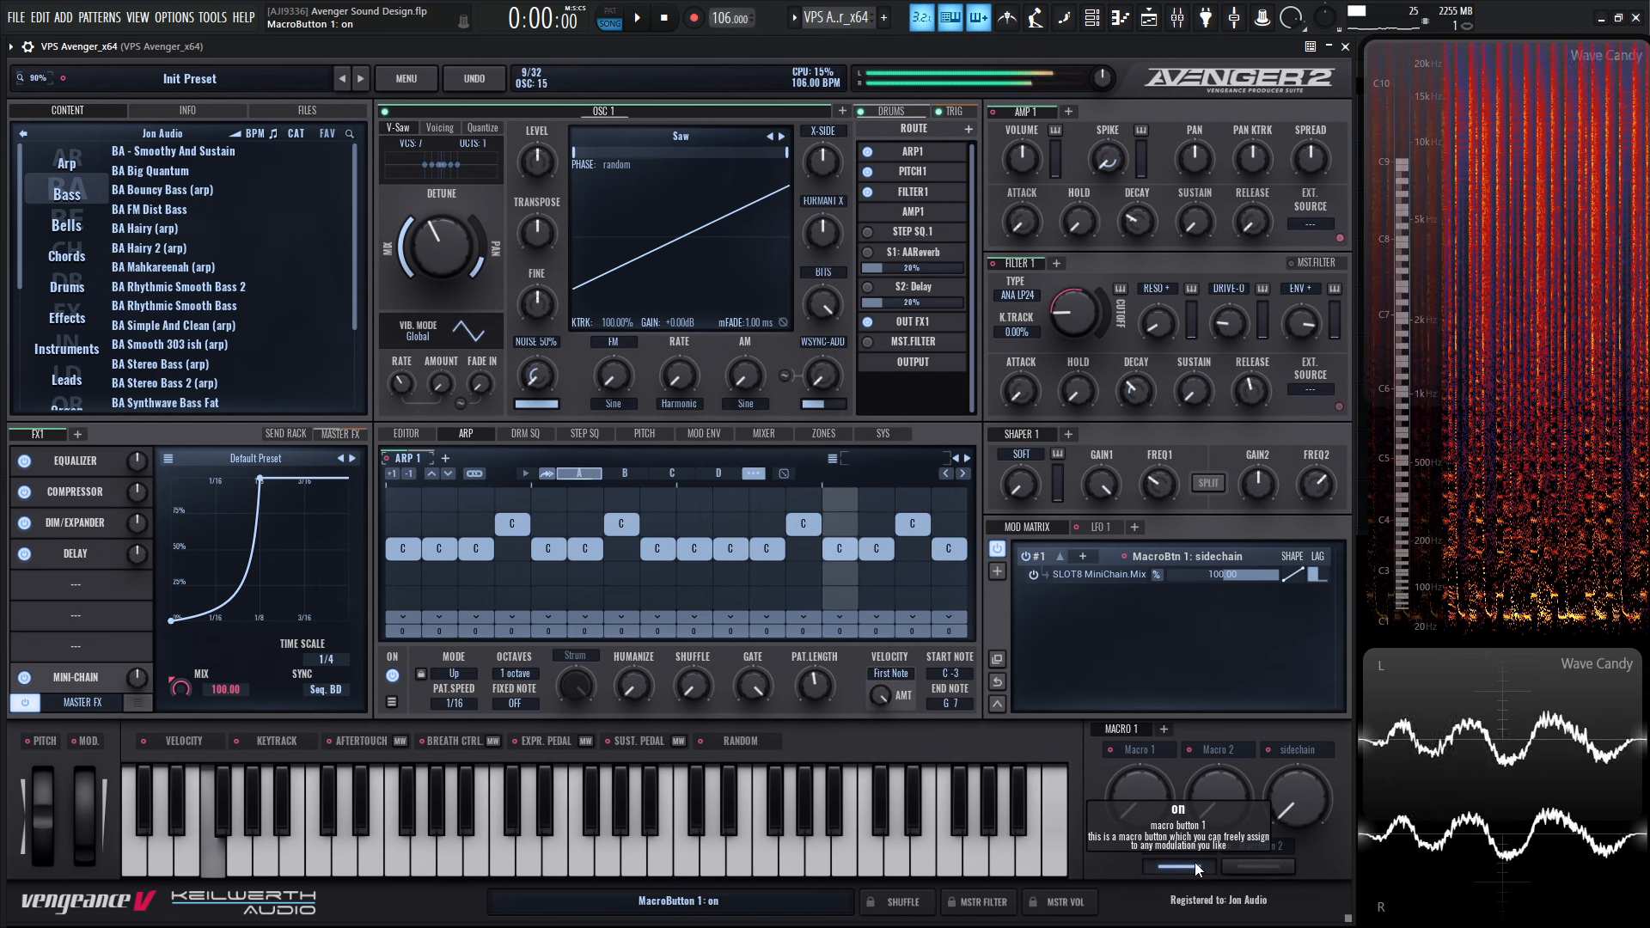
{"action": "left_click", "coordinate": [1198, 859]}
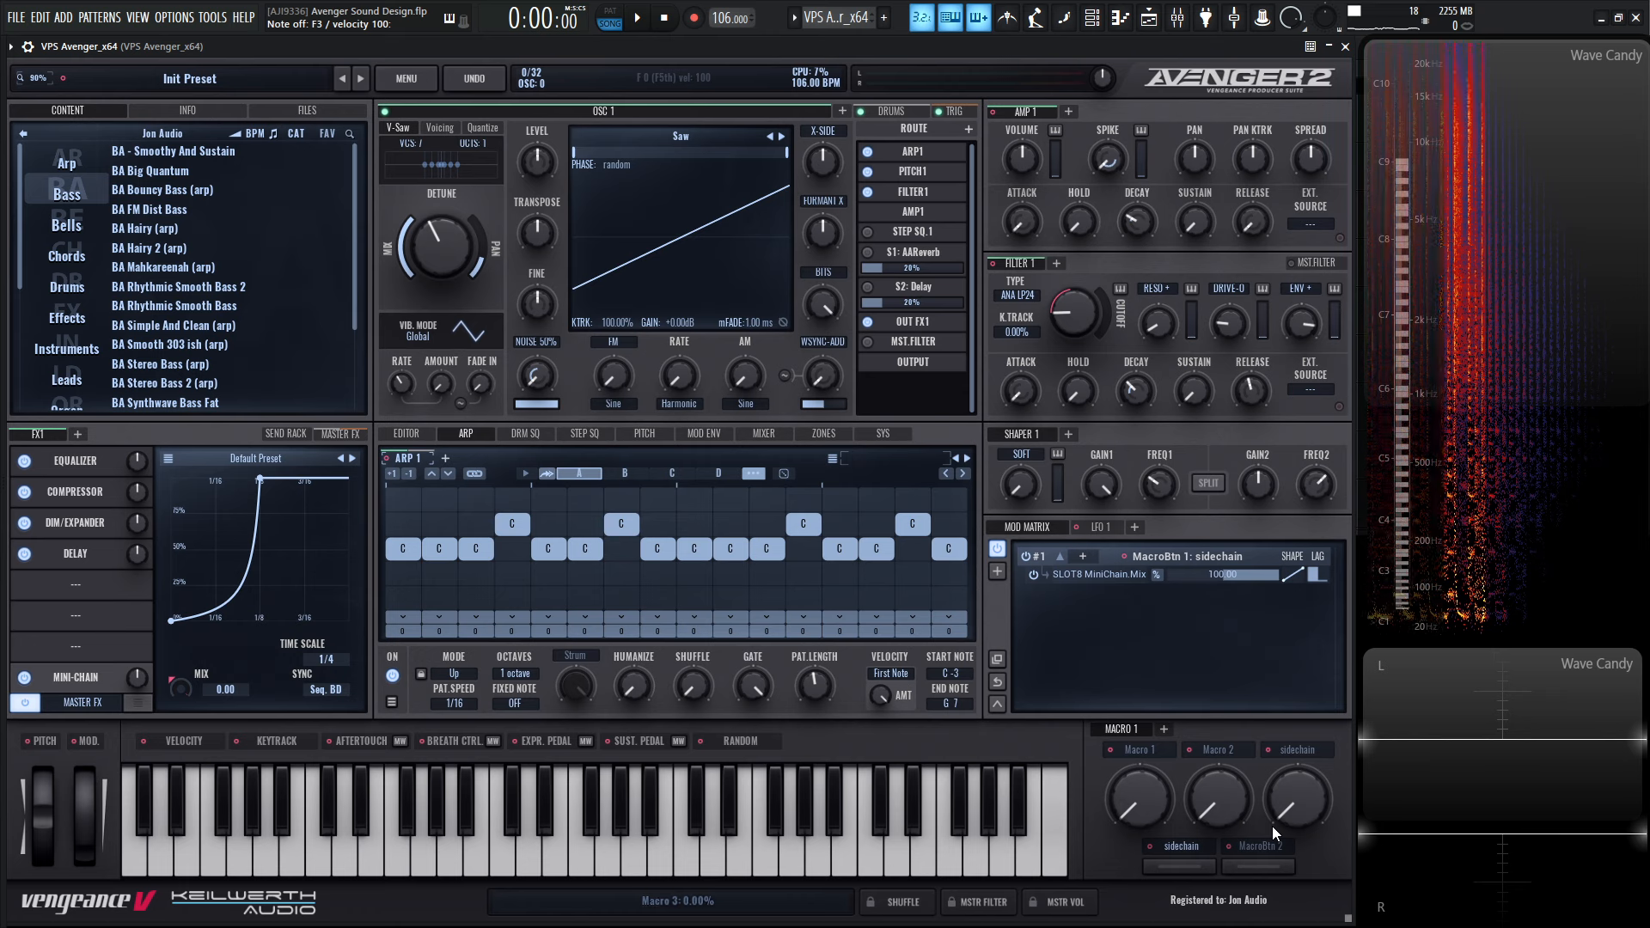
Set the modulation amount of the sidechain button on the Mini-Chain mix to 75%
{"action": "double_click", "coordinate": [1236, 575]}
{"action": "type", "text": "75"}
{"action": "key", "text": "Return"}
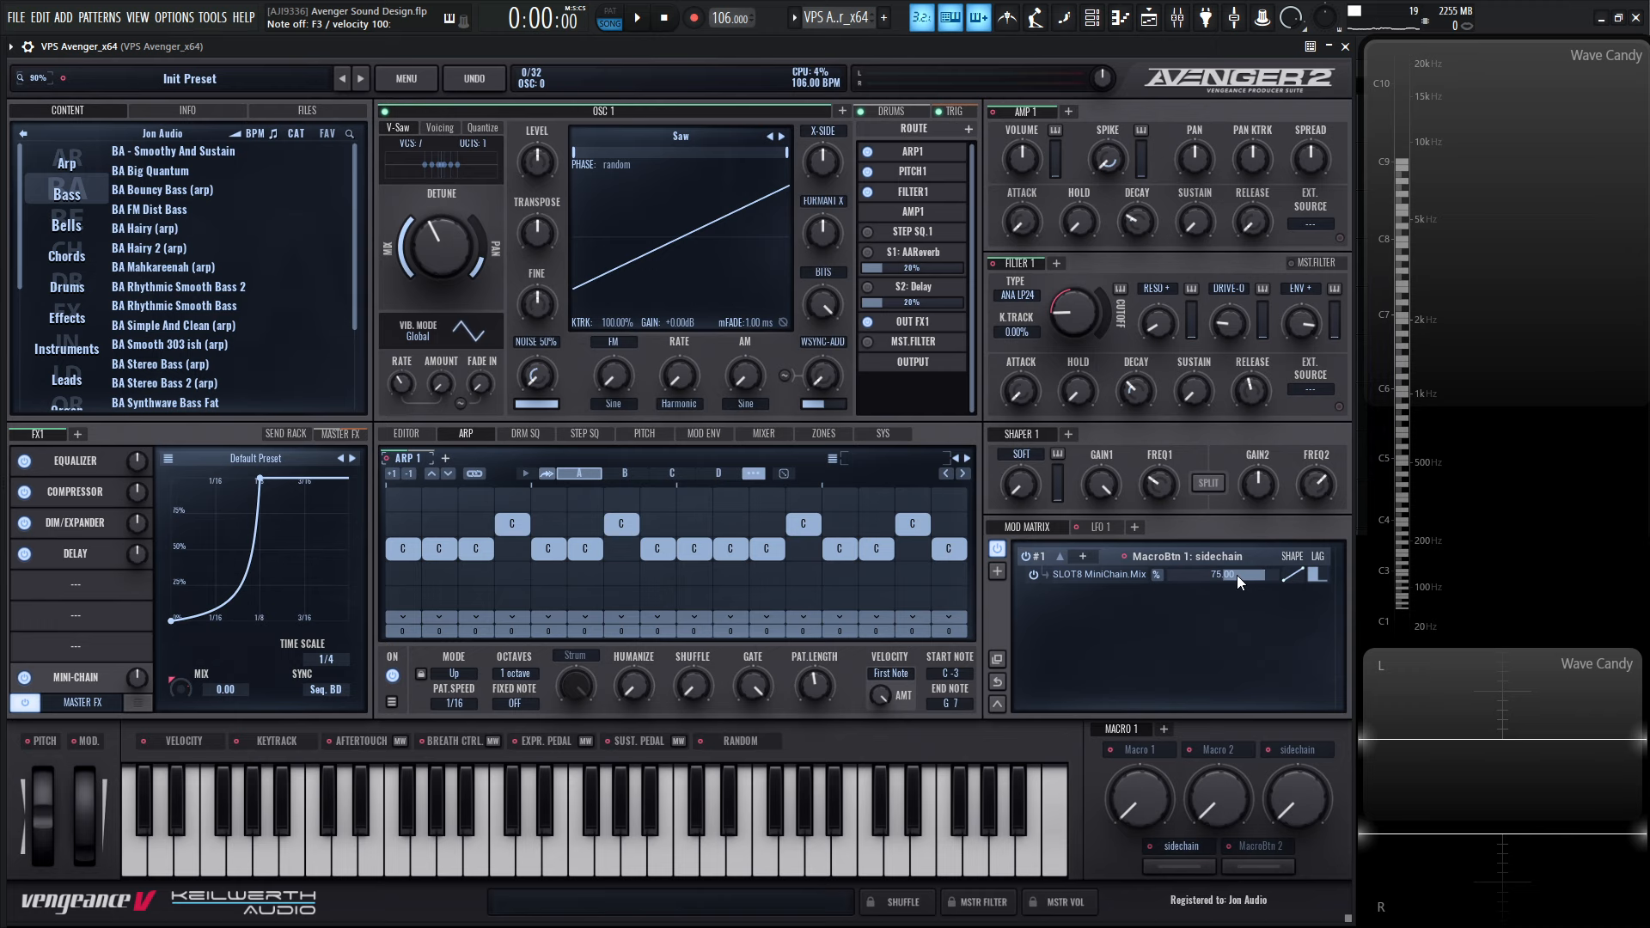
Audition the reduced sidechain on F3 by toggling its macro button, leaving the button switched on
{"action": "left_click", "coordinate": [1178, 866]}
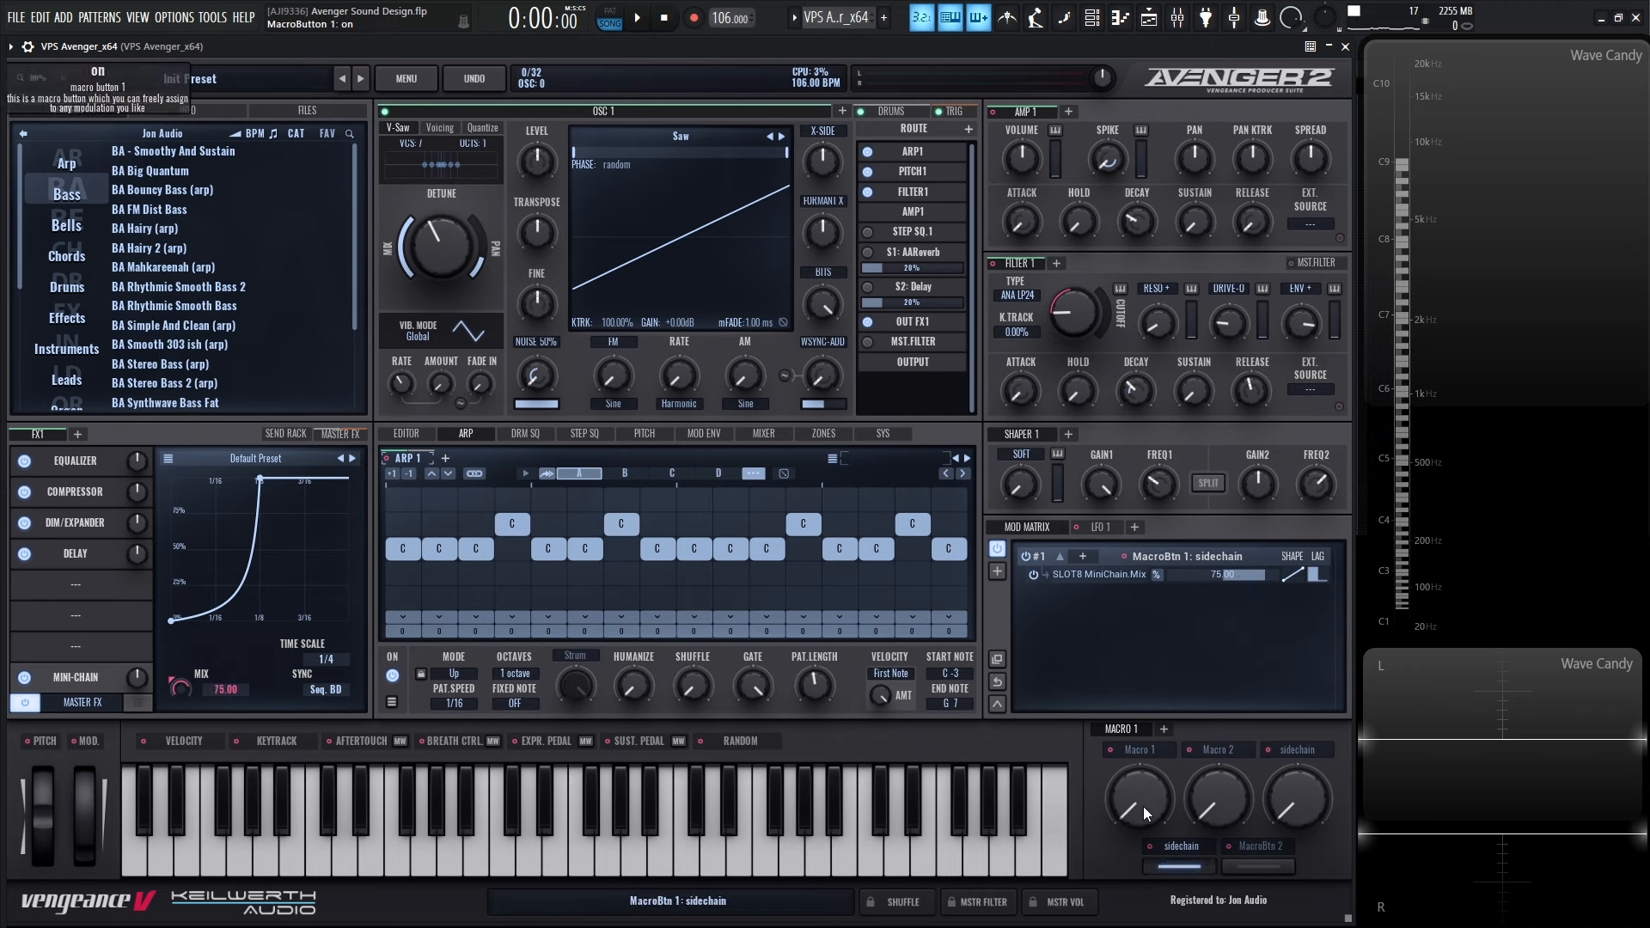
{"action": "left_click", "coordinate": [1181, 865]}
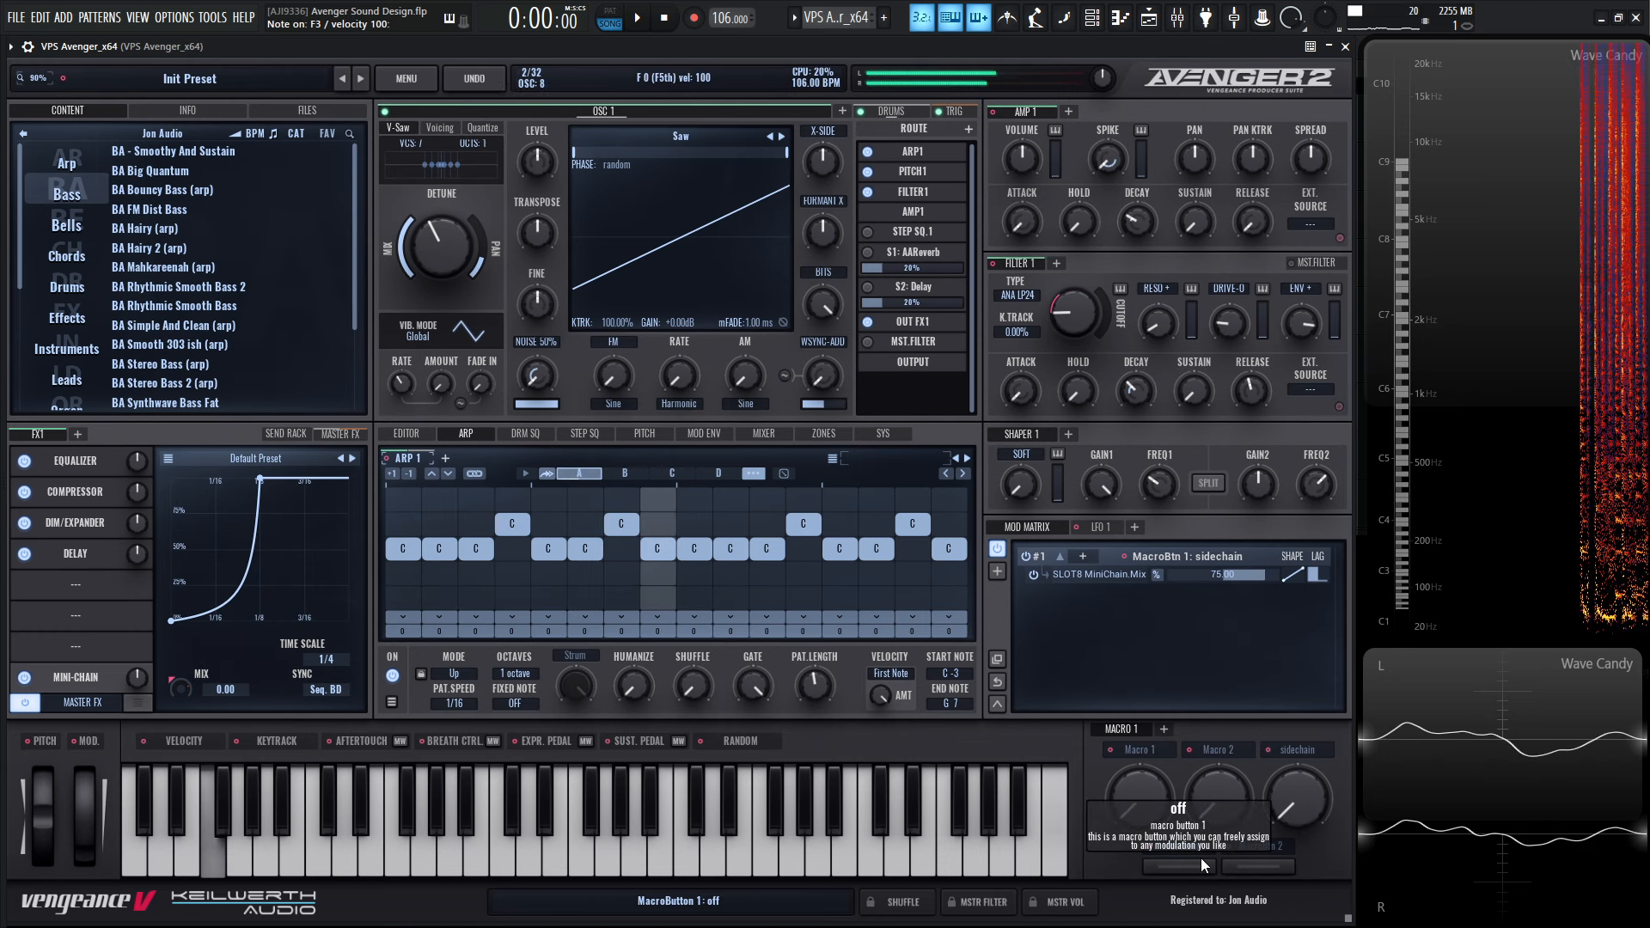
{"action": "left_click", "coordinate": [1187, 866]}
{"action": "mouse_move", "coordinate": [1281, 790]}
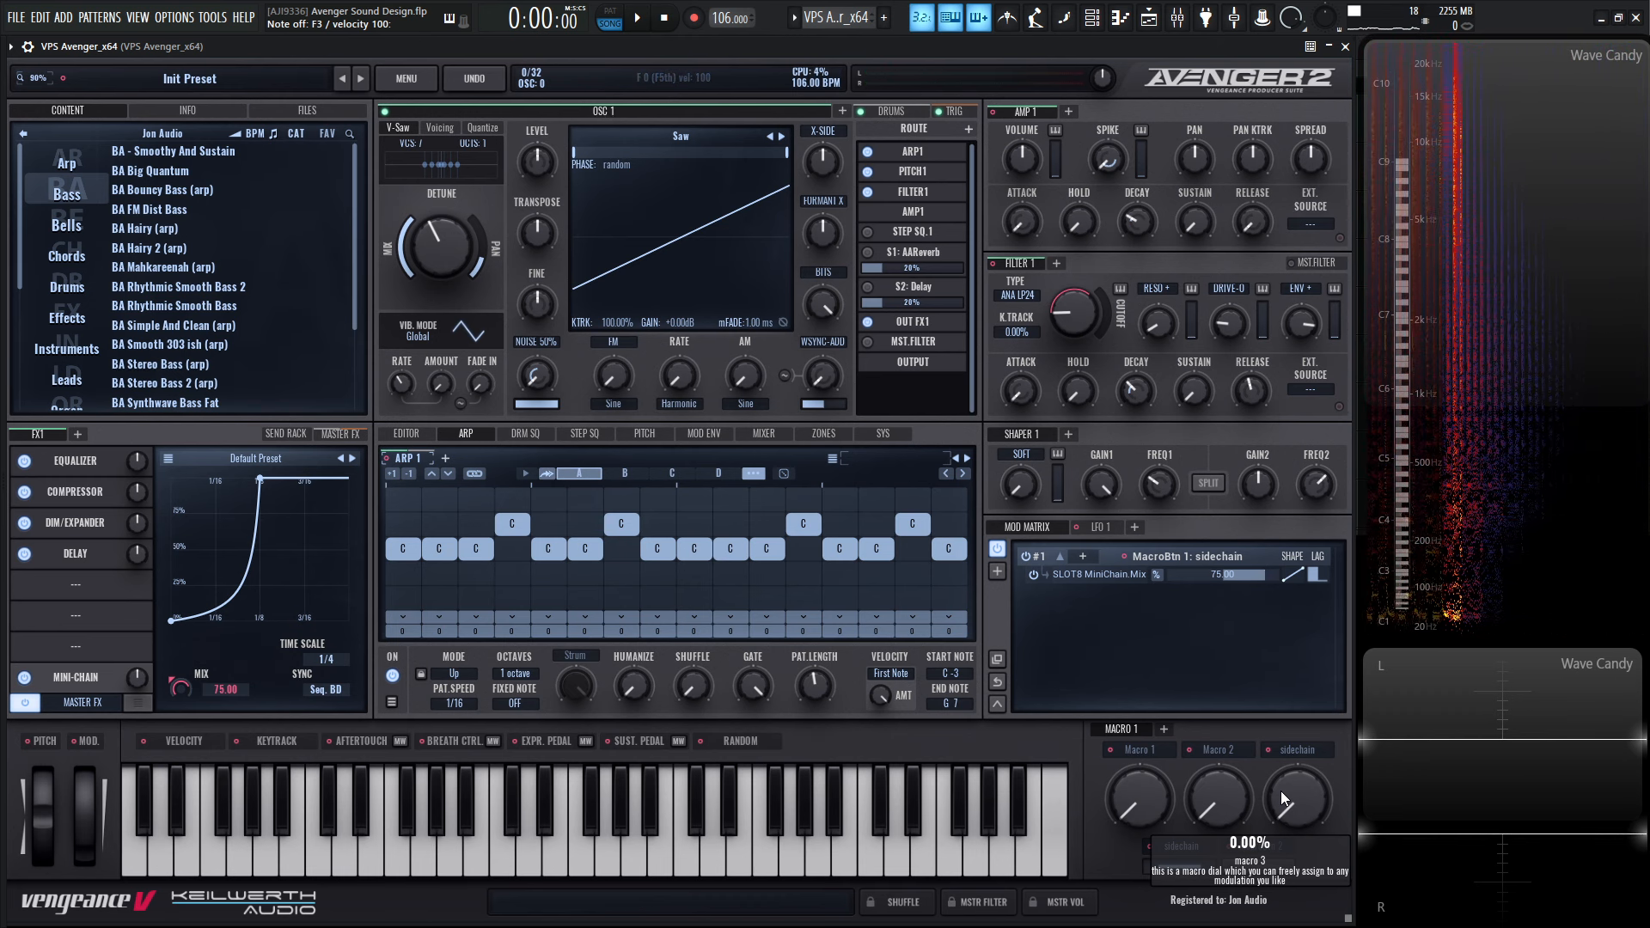
{"action": "left_click", "coordinate": [112, 585]}
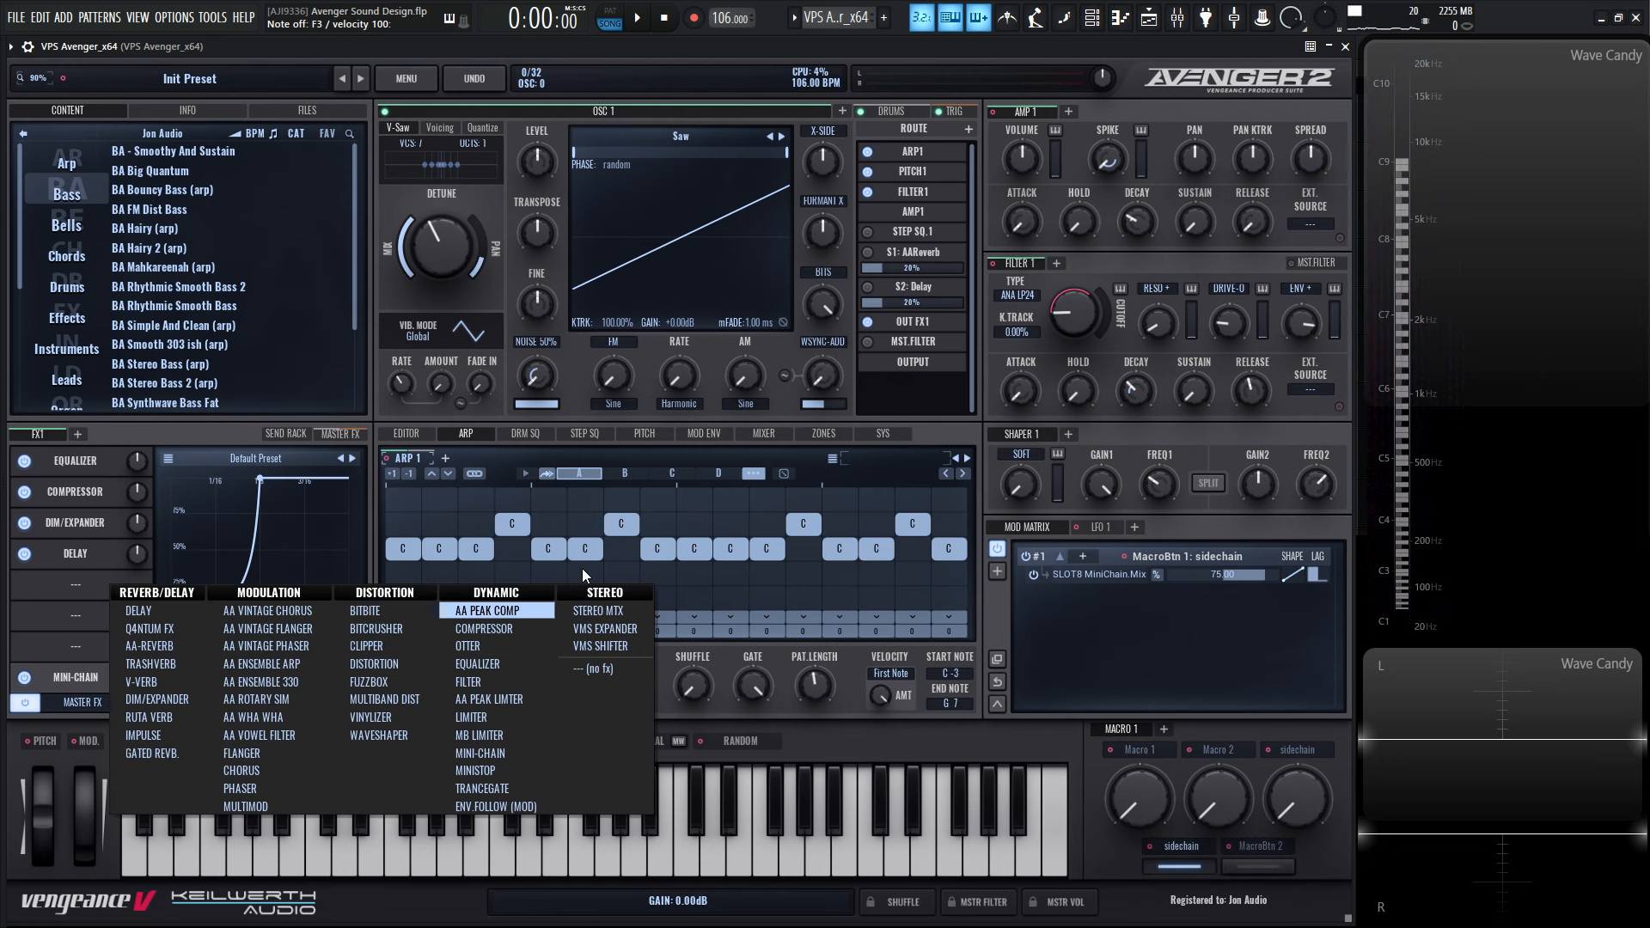
{"action": "left_click", "coordinate": [219, 431]}
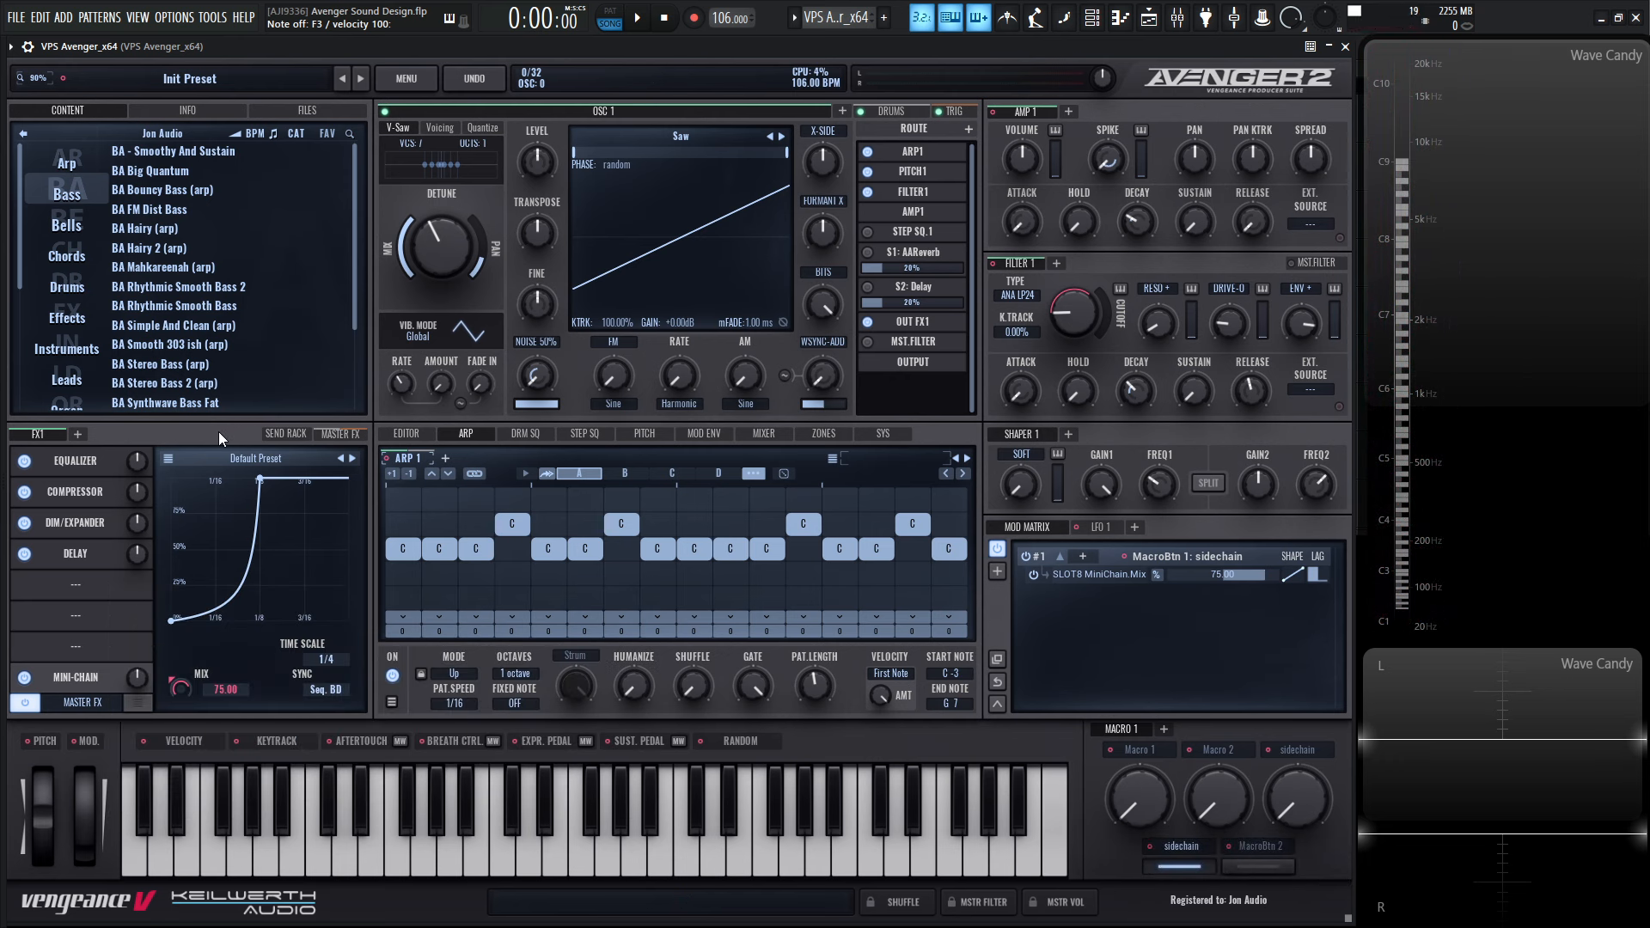